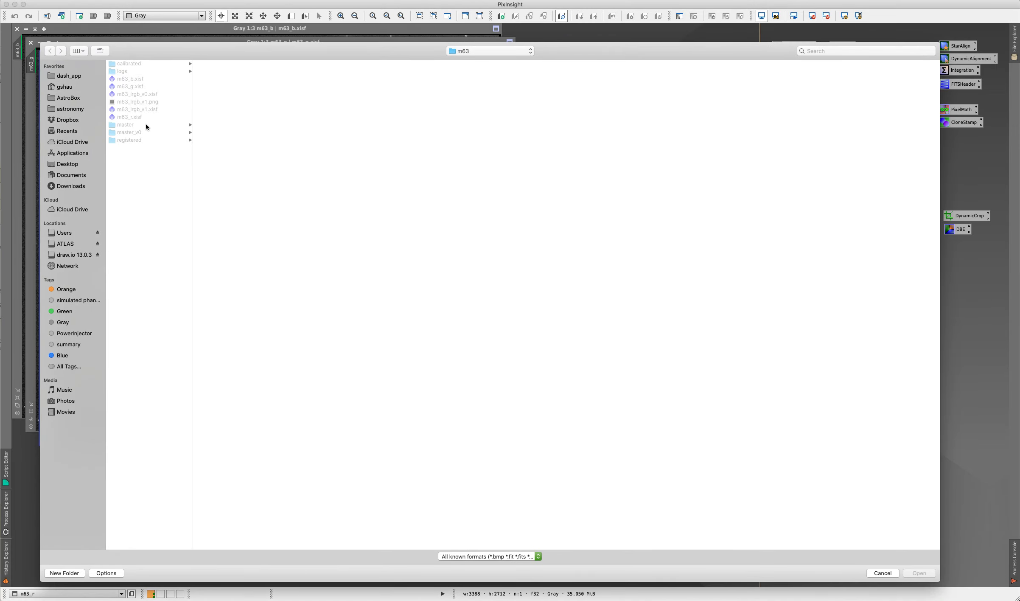
# - Open masterLight-BINNING_1-FILTER_L-EXPTIME_180.xisf from the master folder and close its slope map and both rejection maps
pyautogui.click(146, 124)
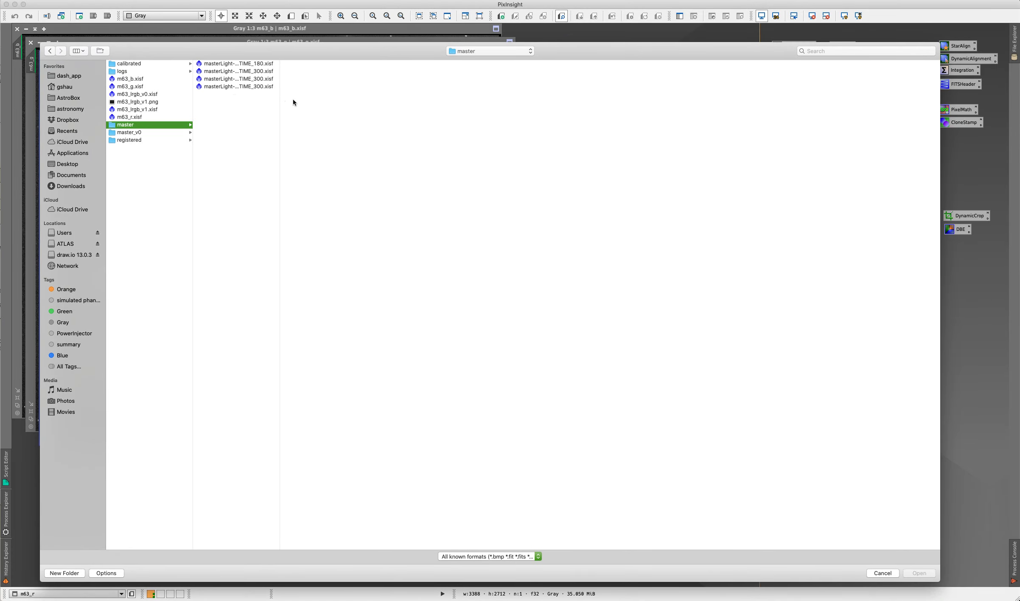
pyautogui.moveTo(278, 102); pyautogui.dragTo(403, 109)
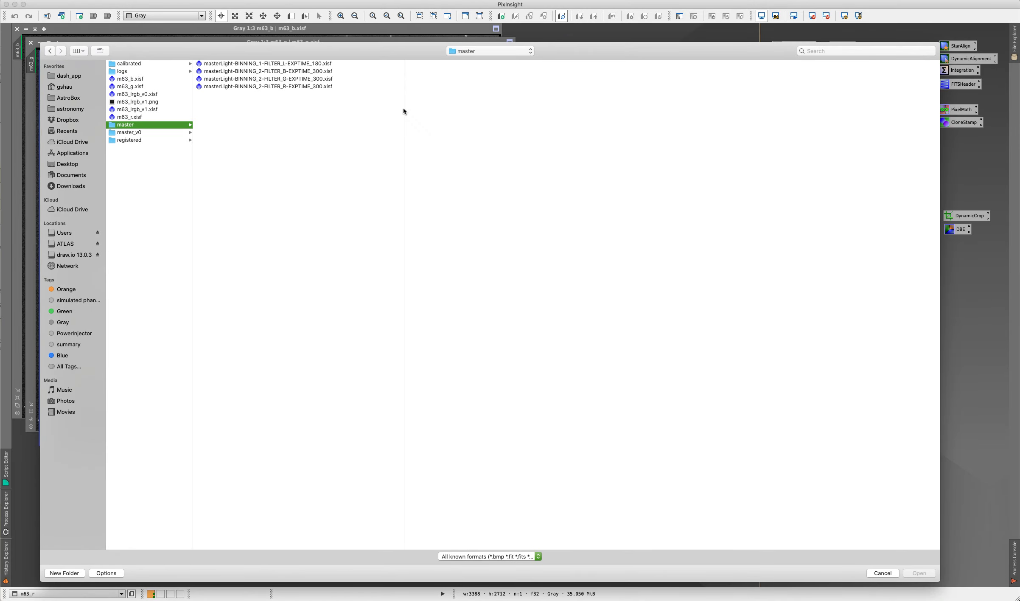
pyautogui.doubleClick(282, 63)
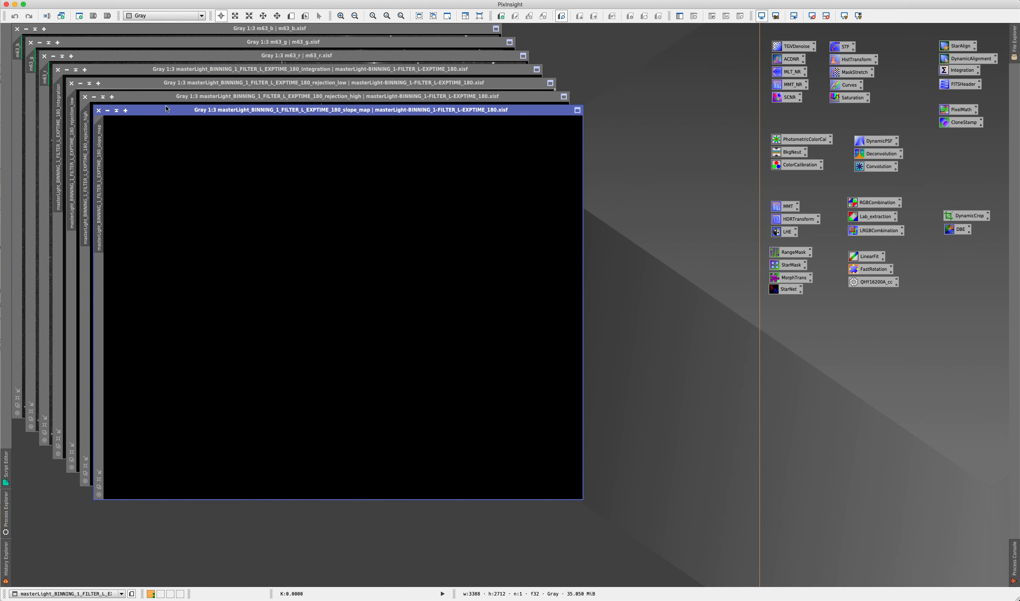
pyautogui.click(98, 110)
pyautogui.click(85, 97)
pyautogui.click(71, 83)
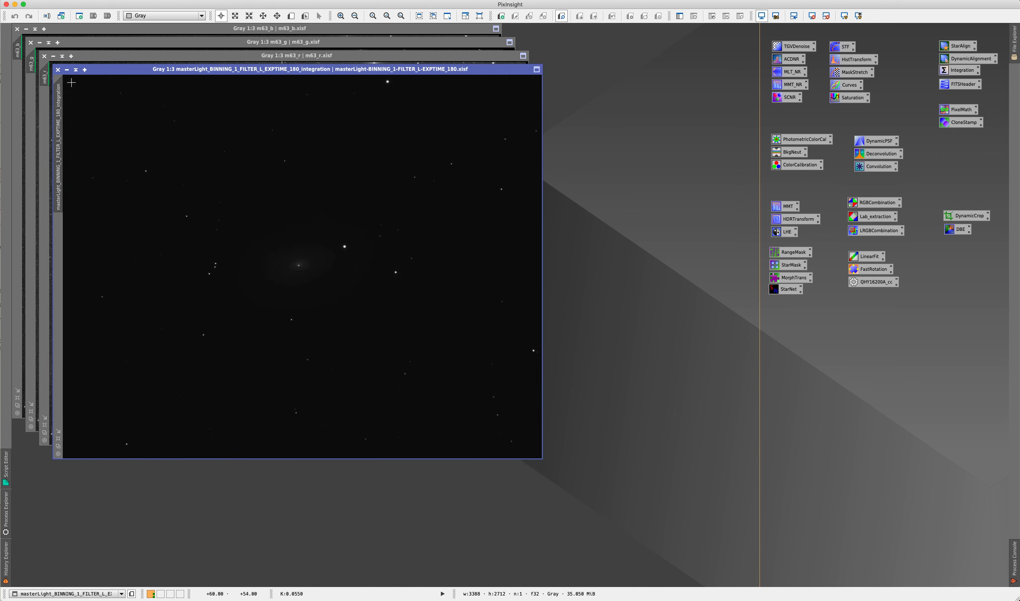
# - Auto-stretch the display of the luminance integration image and bring the m63_r, m63_g and m63_b images forward
pyautogui.hotkey('ctrl', 'a')
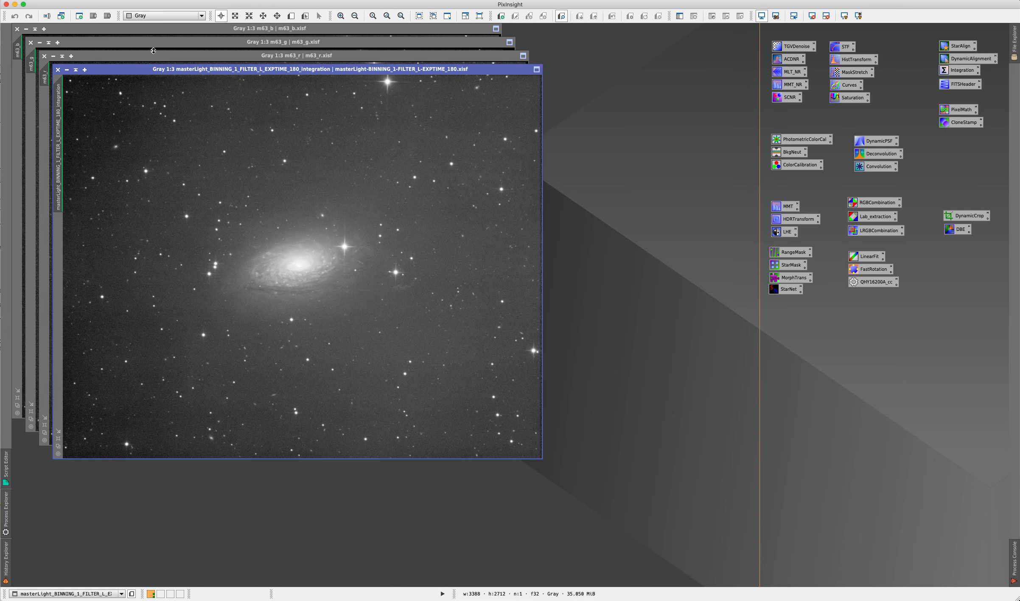
pyautogui.click(152, 57)
pyautogui.click(147, 42)
pyautogui.click(144, 28)
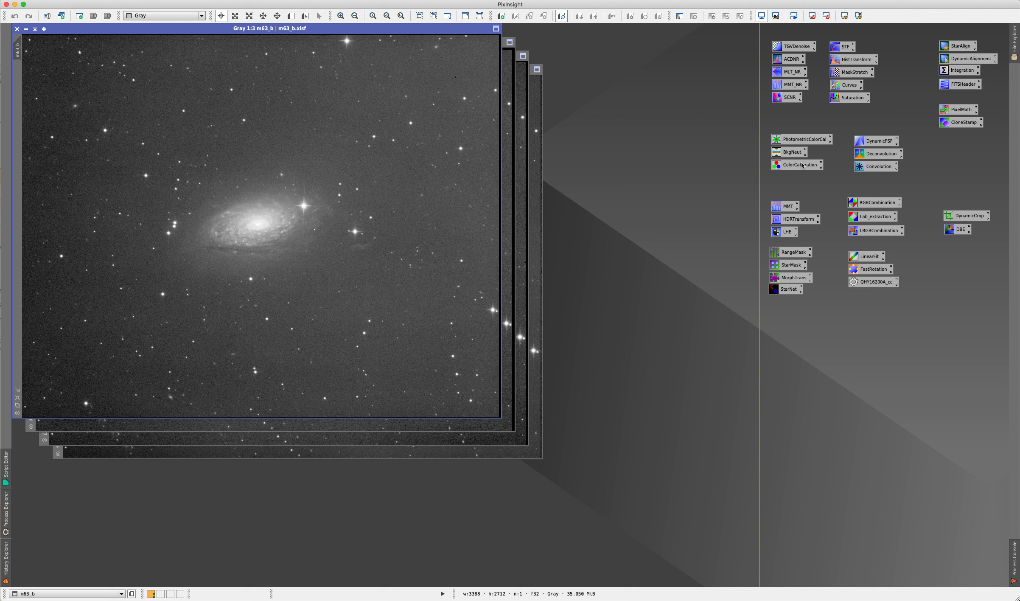
# - Combine m63_r, m63_g and m63_b as the R, G and B channels of a new image and park it minimized above the luminance image
pyautogui.doubleClick(871, 202)
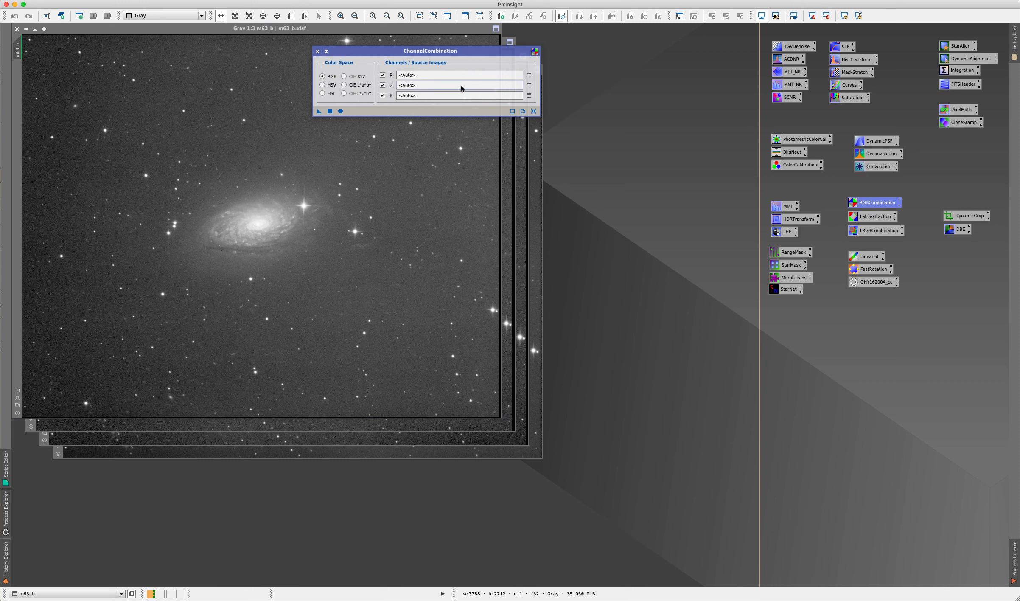
pyautogui.click(529, 75)
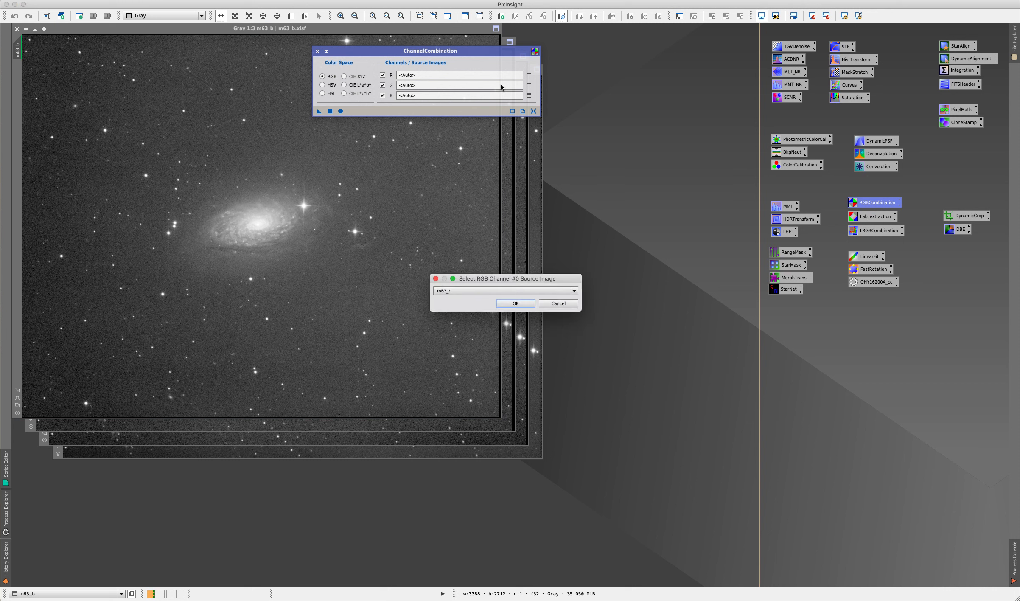
pyautogui.click(518, 304)
pyautogui.click(529, 85)
pyautogui.click(518, 303)
pyautogui.click(529, 95)
pyautogui.click(518, 303)
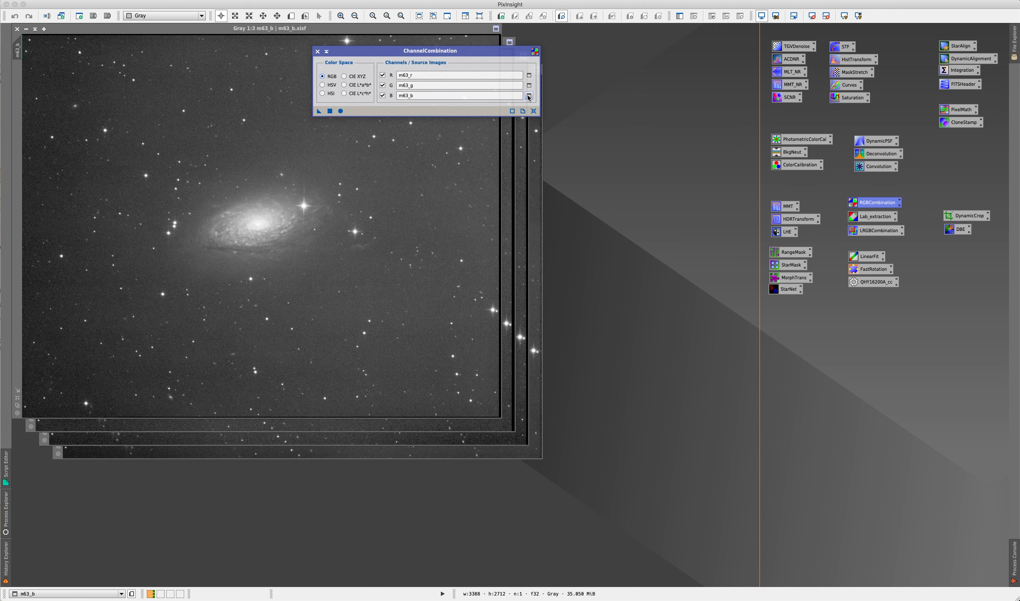
pyautogui.click(341, 111)
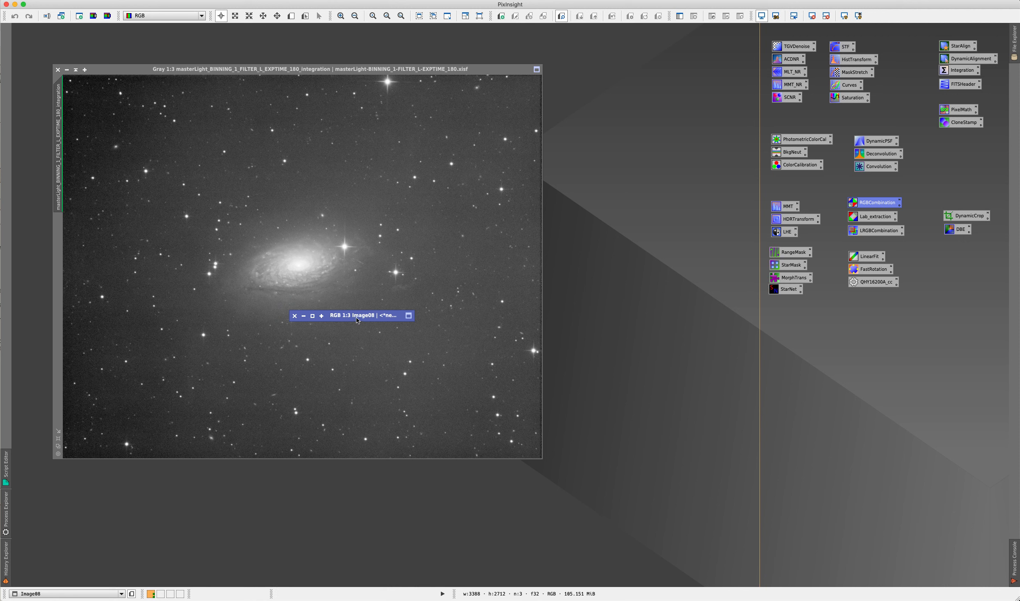
pyautogui.moveTo(357, 318); pyautogui.dragTo(314, 34)
pyautogui.click(183, 80)
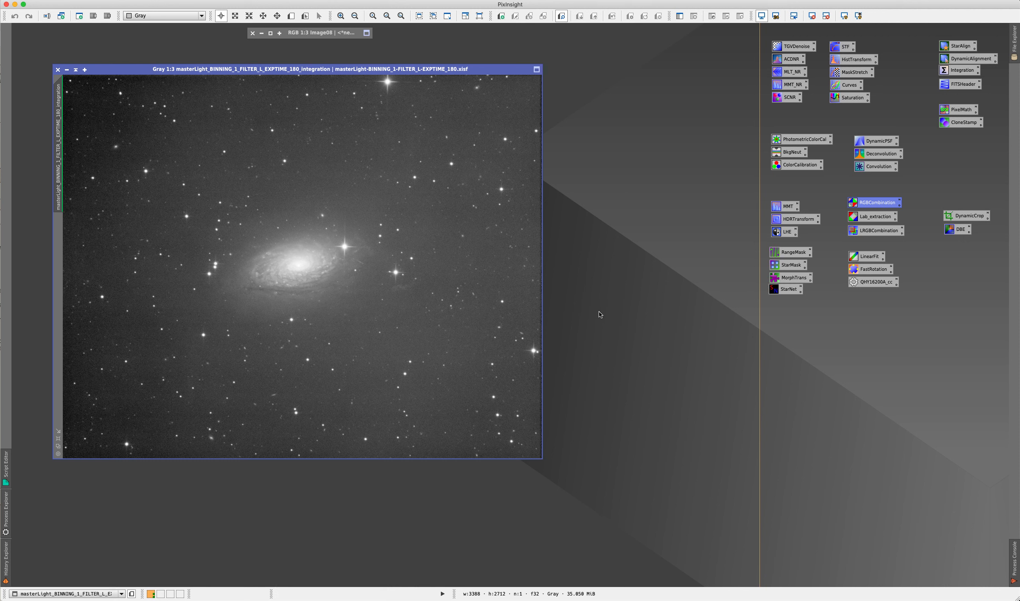
pyautogui.doubleClick(960, 230)
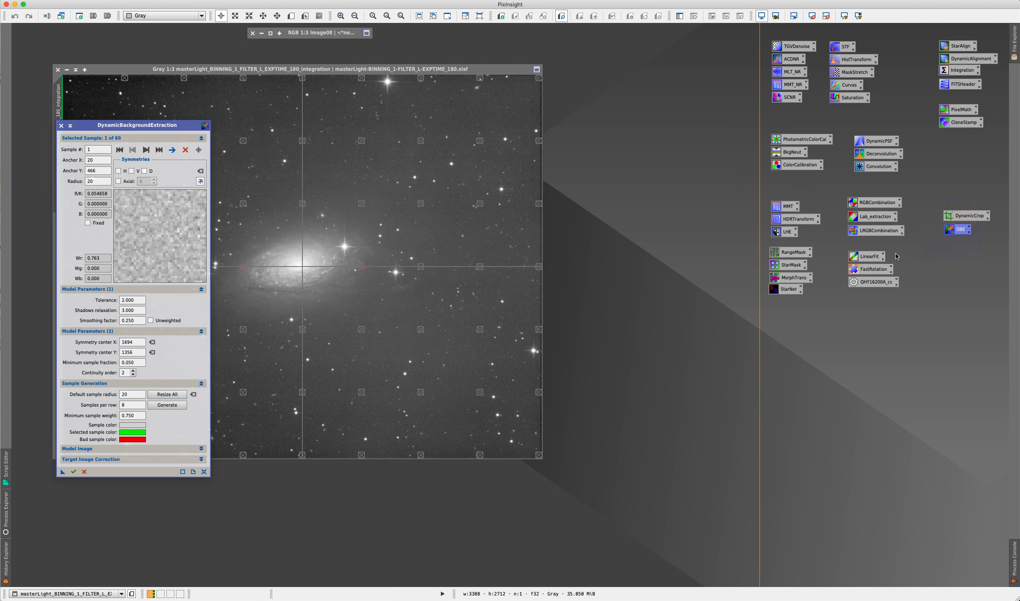
pyautogui.moveTo(128, 124); pyautogui.dragTo(636, 102)
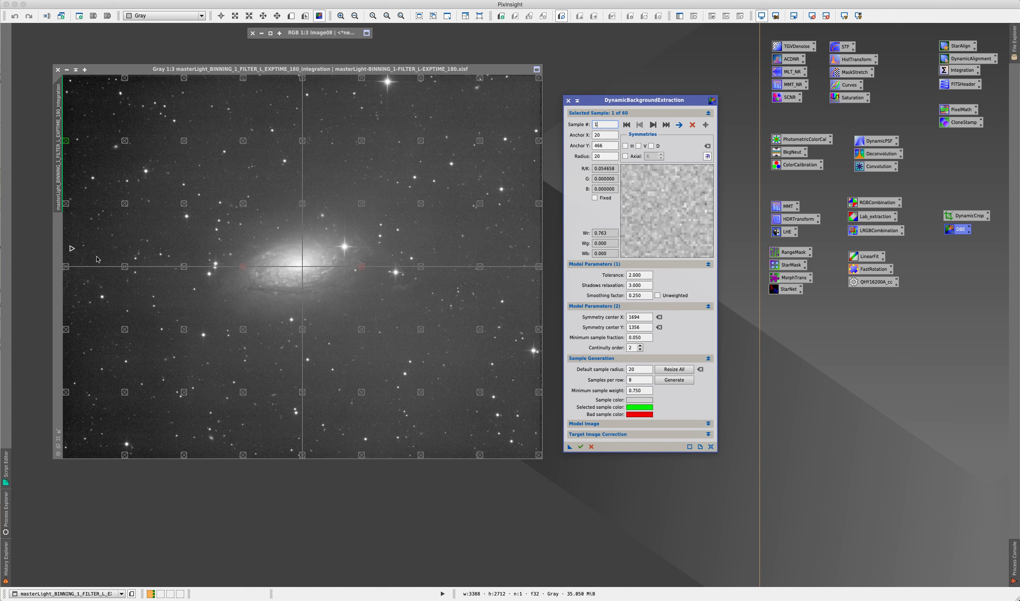
pyautogui.click(591, 446)
# - Crop the dark edges off the luminance image with DynamicCrop to about 3307 × 2652 pixels, saving the crop settings as a process icon
pyautogui.doubleClick(970, 215)
pyautogui.click(505, 115)
pyautogui.moveTo(540, 76); pyautogui.dragTo(510, 102)
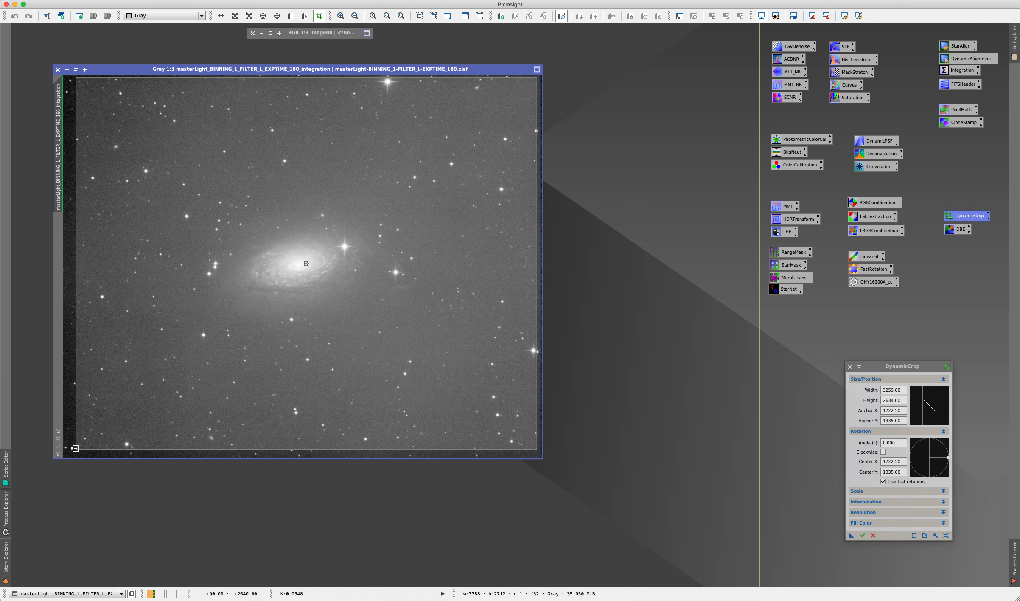
pyautogui.moveTo(75, 450); pyautogui.dragTo(69, 452)
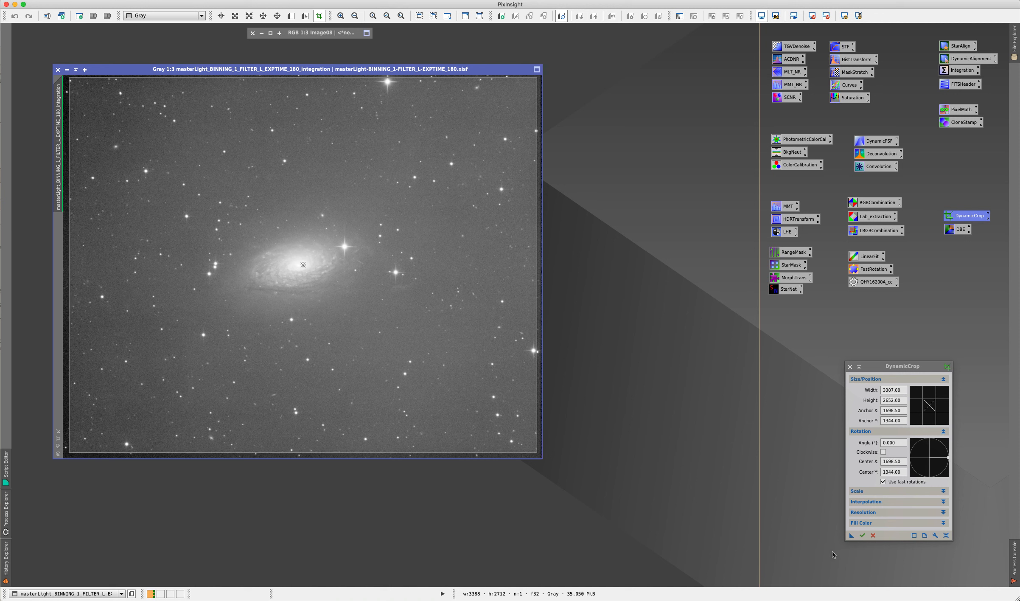
pyautogui.moveTo(851, 536); pyautogui.dragTo(842, 551)
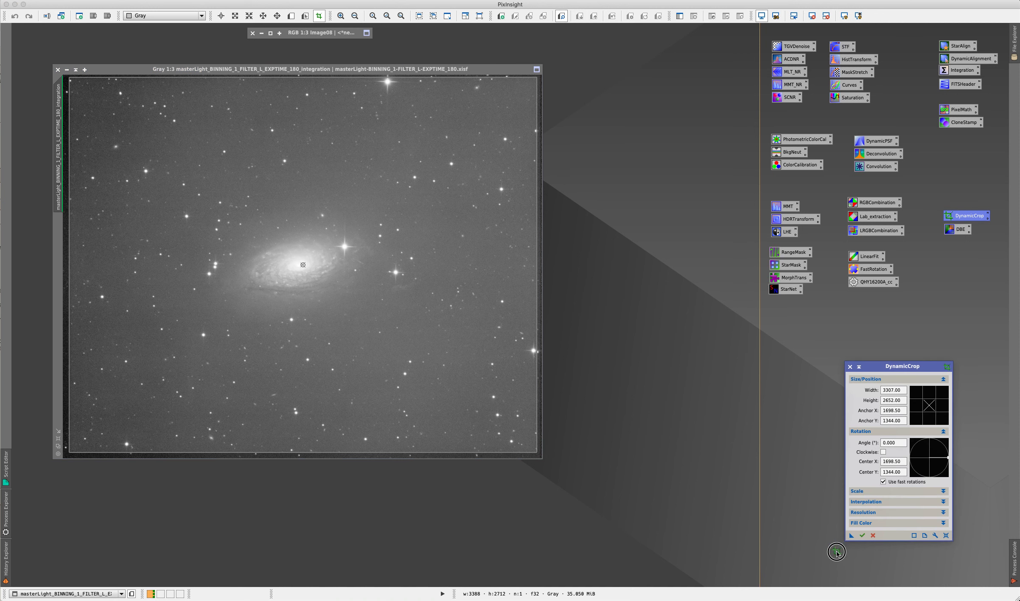
pyautogui.click(862, 535)
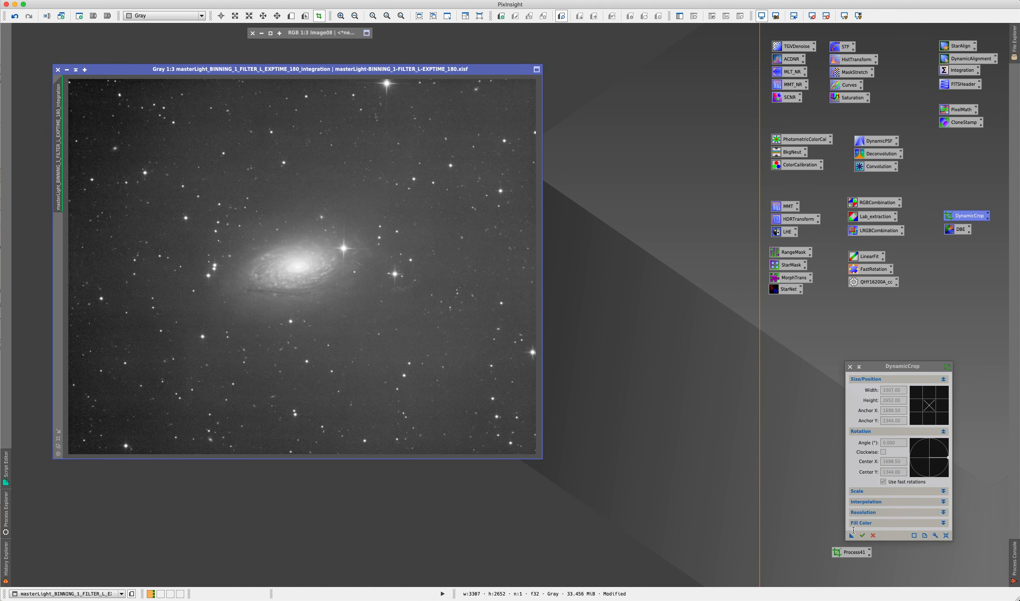
pyautogui.click(873, 536)
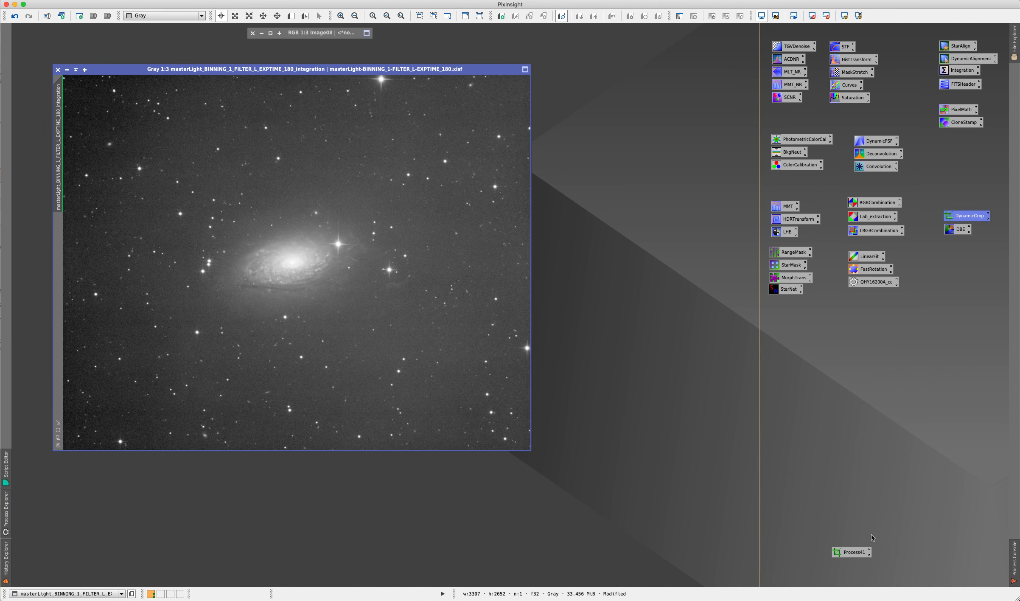
# - Start DynamicBackgroundExtraction on the cropped luminance image and generate samples with tolerance 1 and 24 samples per row
pyautogui.doubleClick(959, 230)
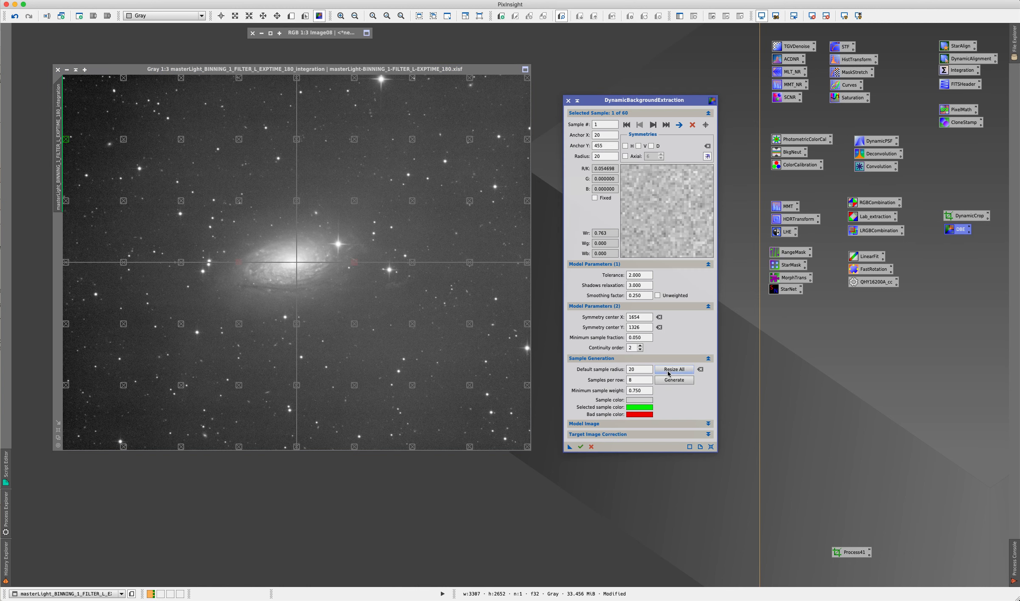
pyautogui.doubleClick(643, 275)
pyautogui.write('1')
pyautogui.press('Tab')
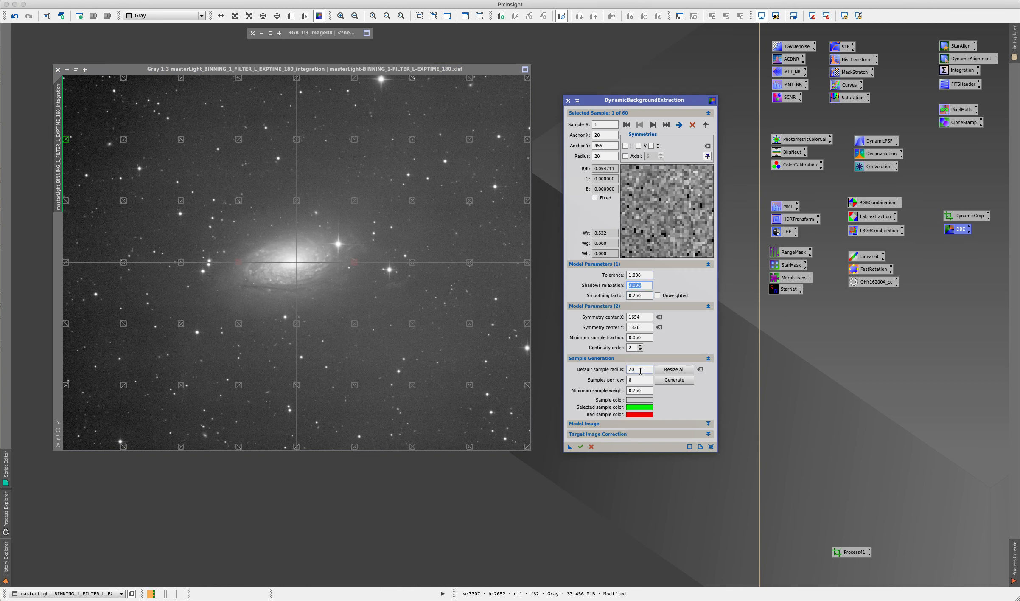
pyautogui.doubleClick(639, 379)
pyautogui.write('24')
pyautogui.click(674, 380)
# - Raise the model tolerance to 1.5, regenerate the background samples and apply the background extraction to the luminance image
pyautogui.doubleClick(642, 275)
pyautogui.write('1.5')
pyautogui.press('Tab')
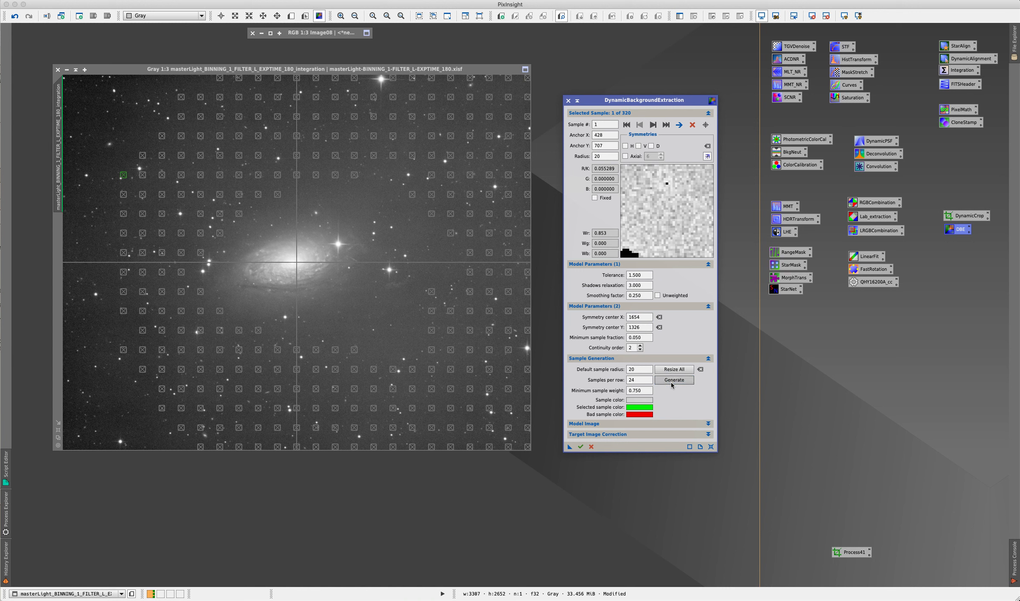
pyautogui.click(673, 380)
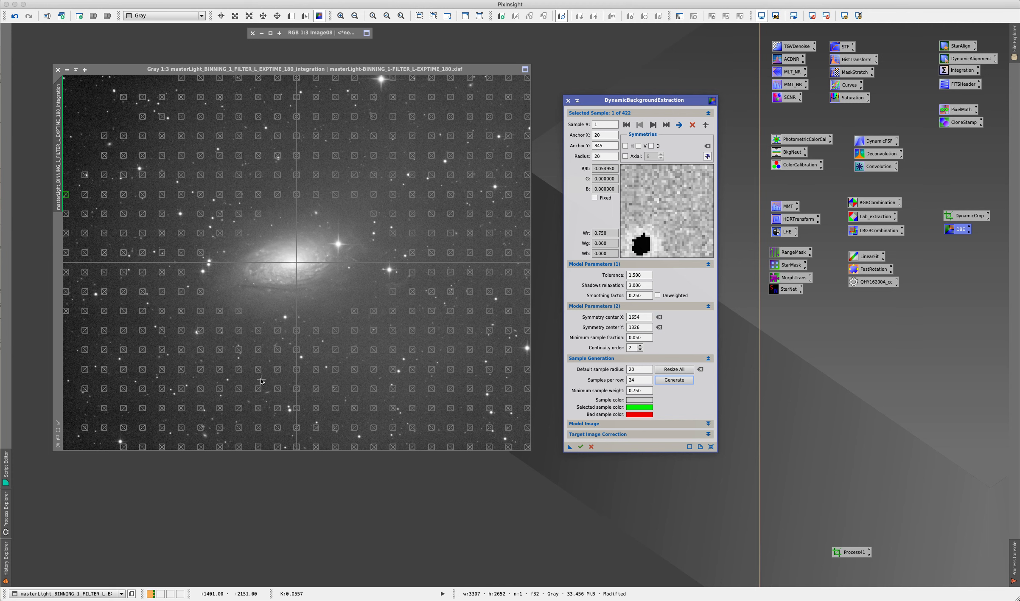
pyautogui.click(580, 446)
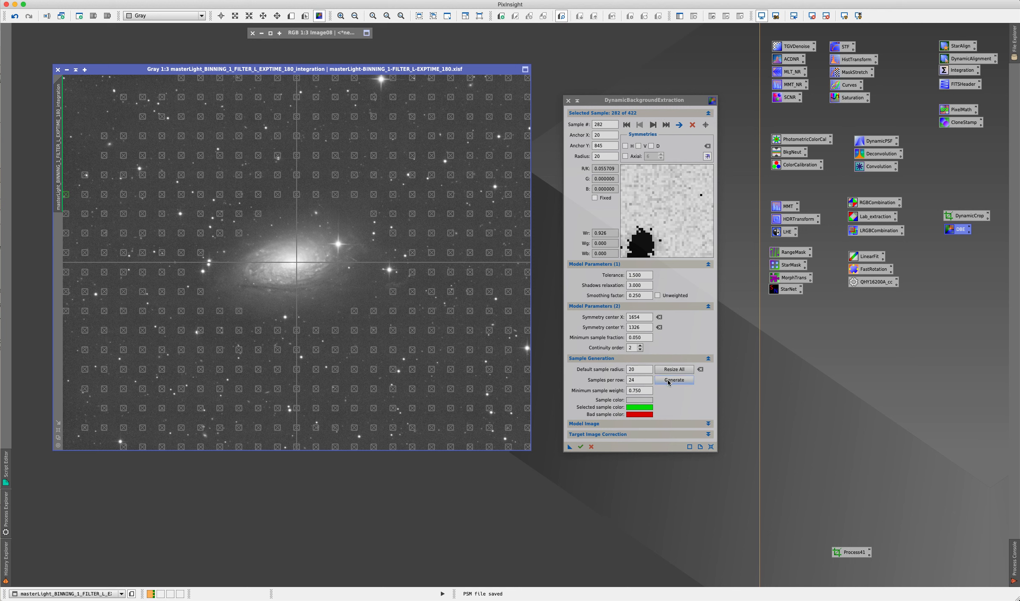
# - Regenerate the background samples on the corrected luminance image and delete samples around the galaxy's upper-left edge
pyautogui.click(668, 380)
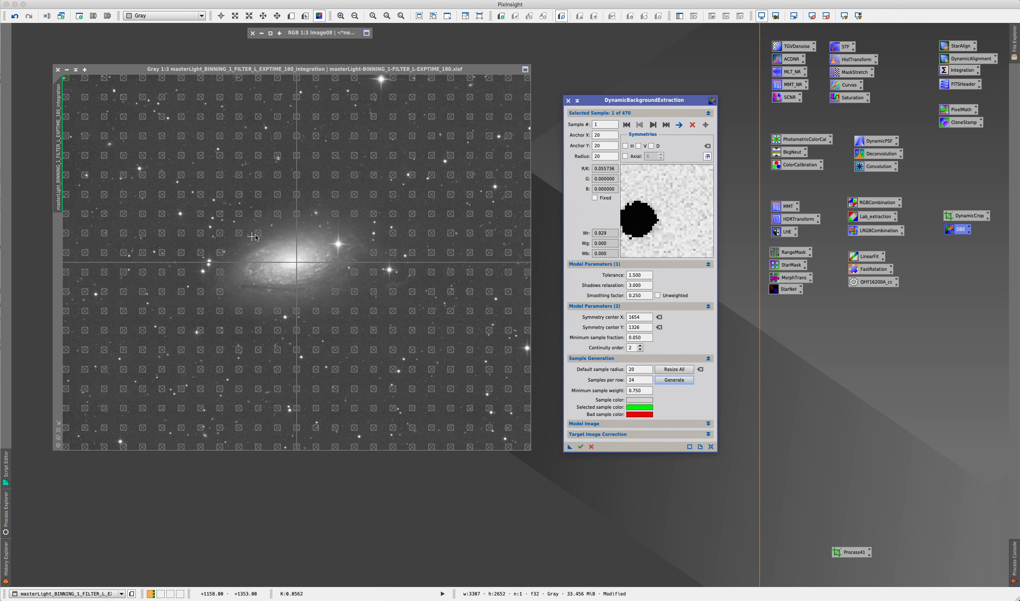
pyautogui.click(278, 214)
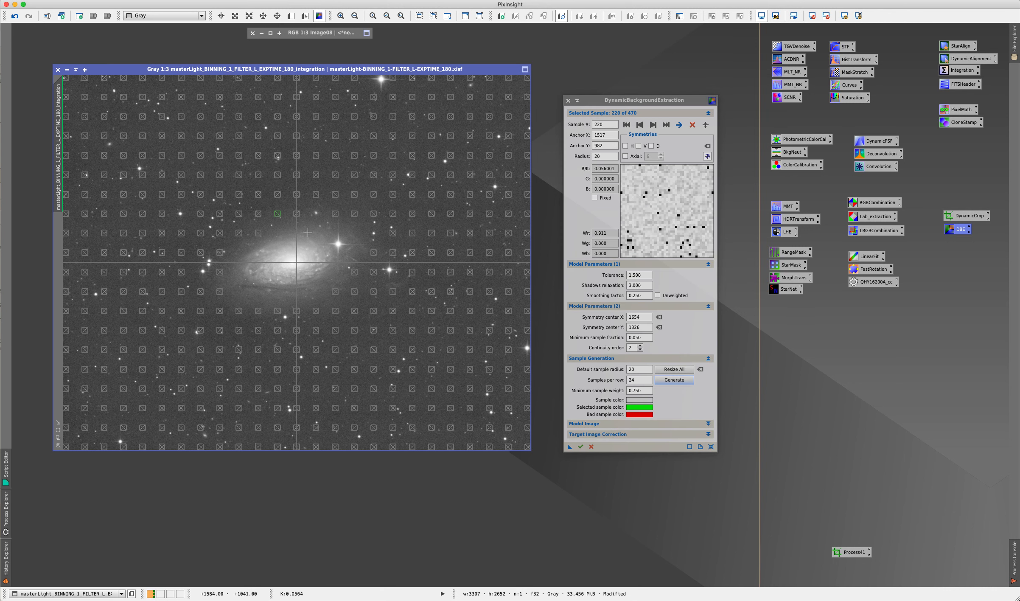
pyautogui.moveTo(658, 100); pyautogui.dragTo(138, 178)
pyautogui.click(172, 203)
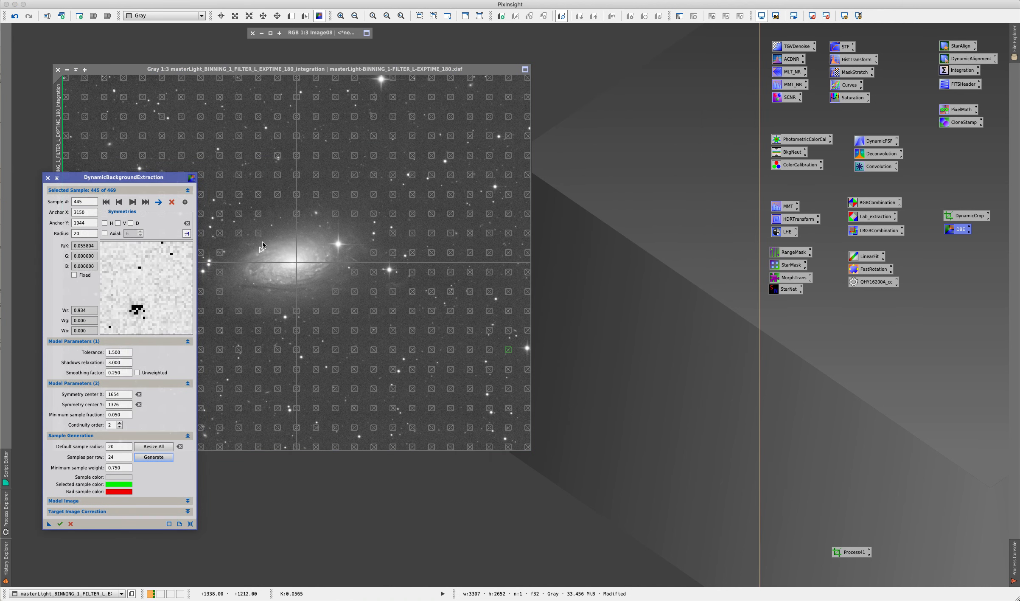
pyautogui.click(260, 235)
pyautogui.click(172, 202)
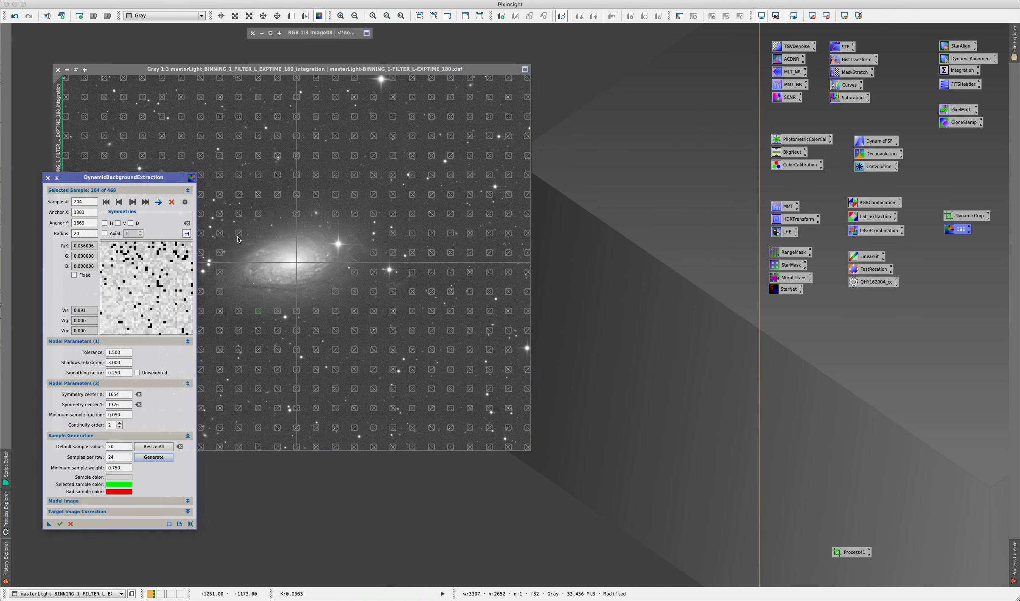
pyautogui.click(239, 233)
pyautogui.click(172, 203)
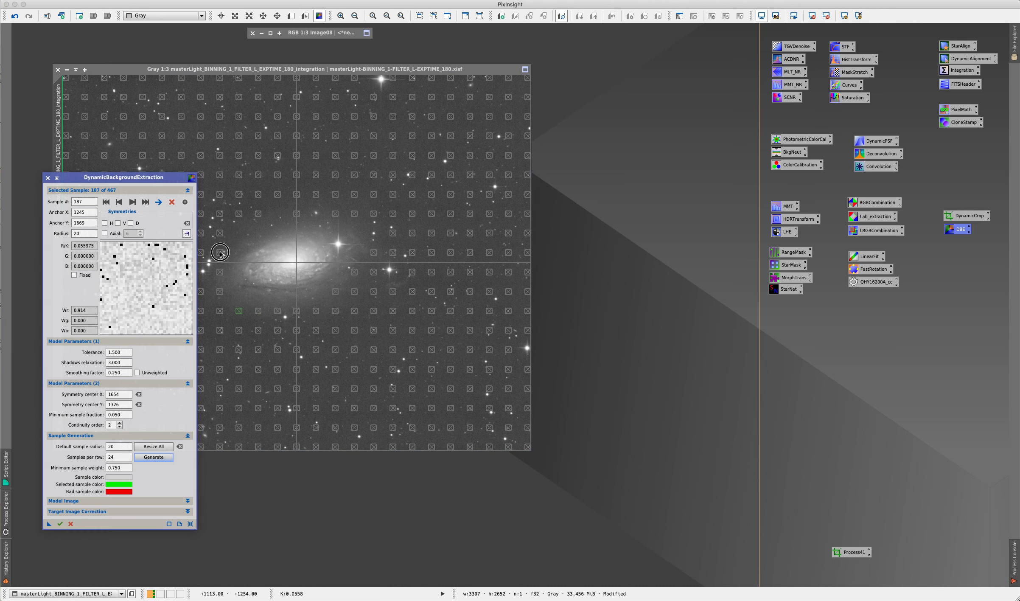
# - Delete the three background samples running down the galaxy's left side
pyautogui.click(220, 253)
pyautogui.click(171, 202)
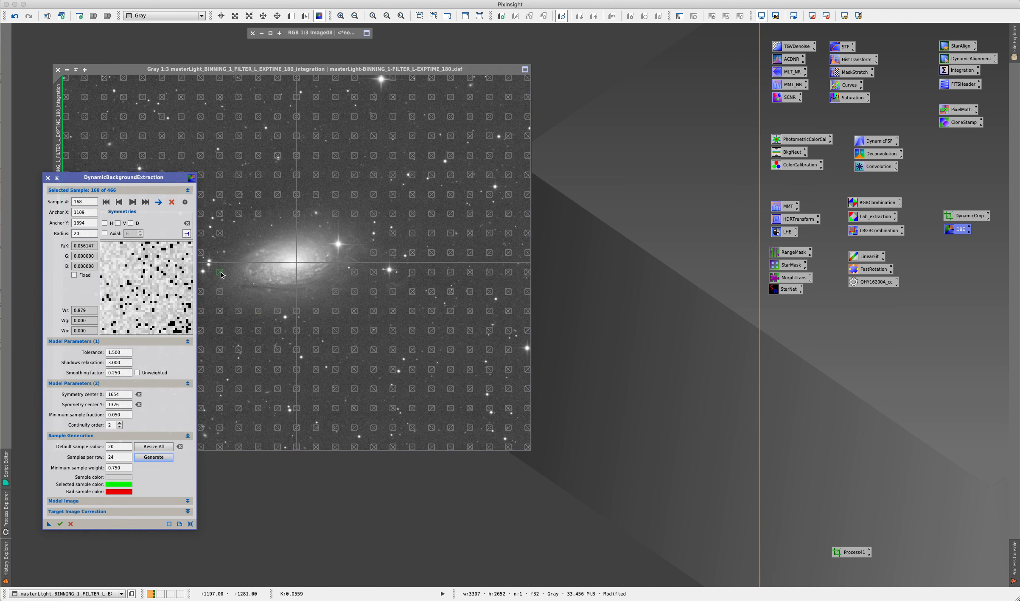
pyautogui.click(172, 202)
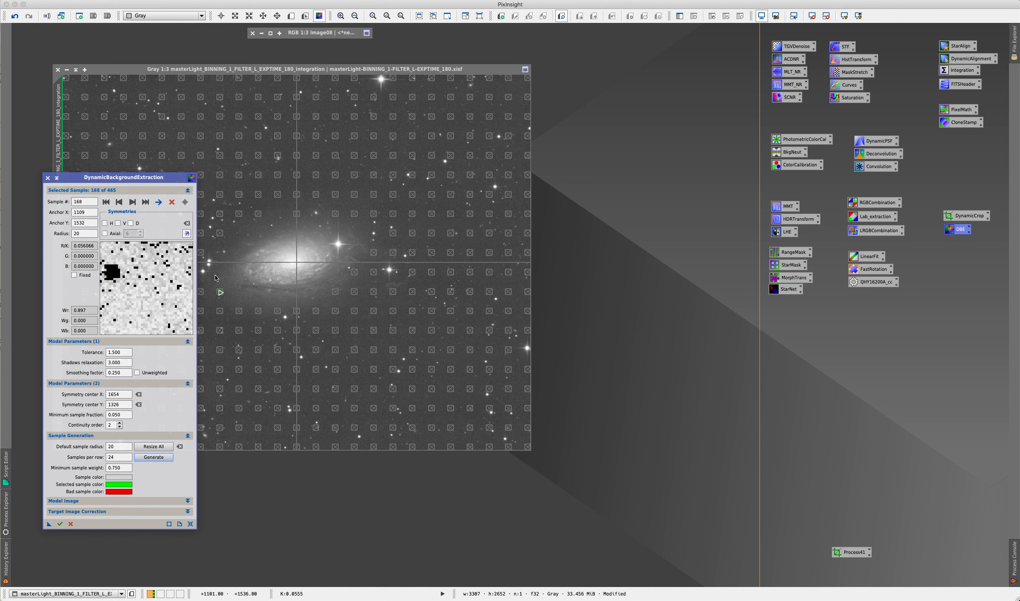
pyautogui.click(172, 203)
# - Delete the four background samples along the galaxy's lower edge on the luminance image
pyautogui.click(240, 316)
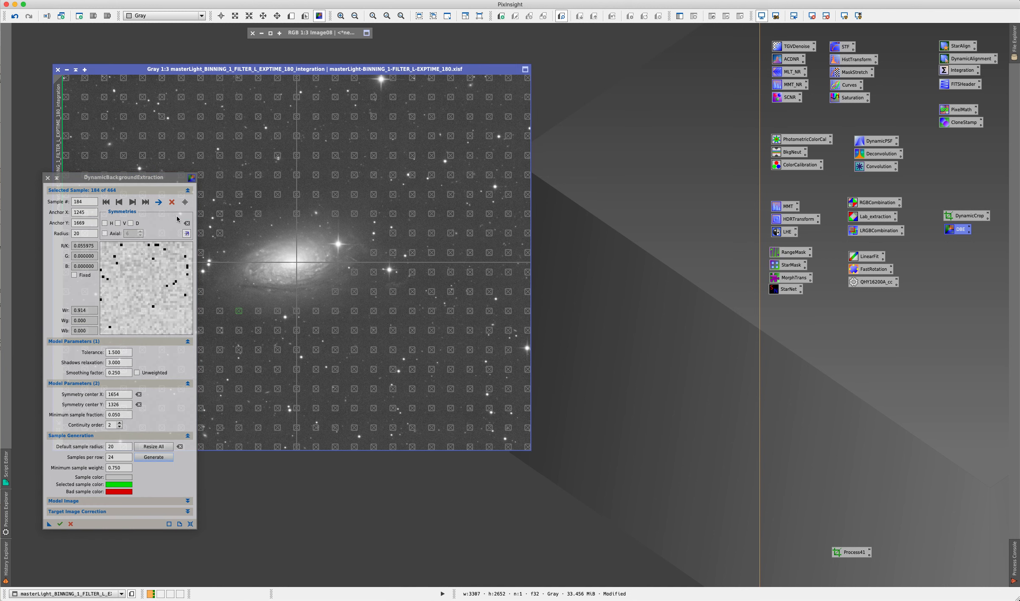
pyautogui.click(172, 203)
pyautogui.click(260, 315)
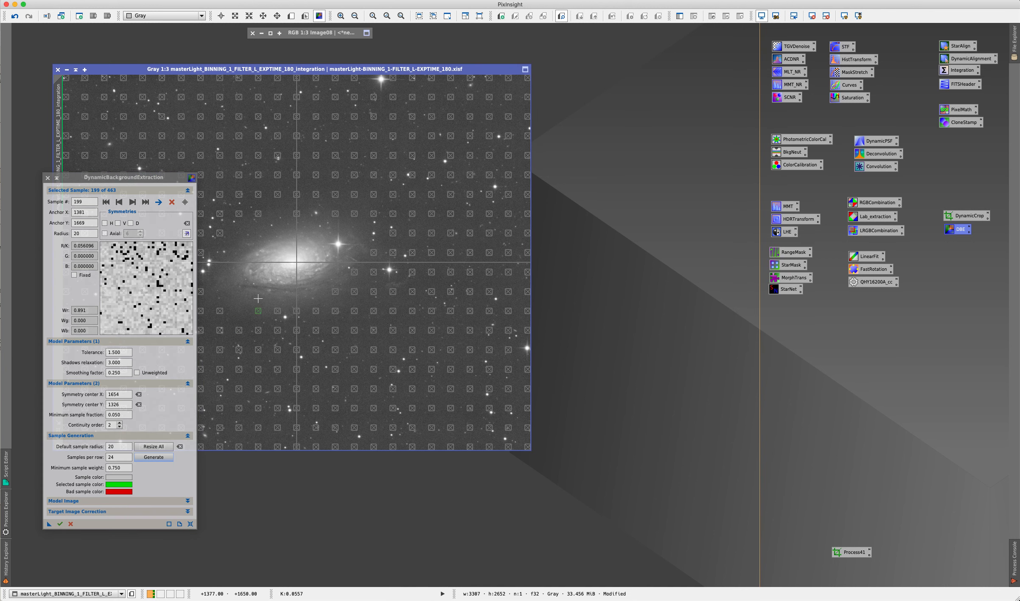
pyautogui.click(172, 202)
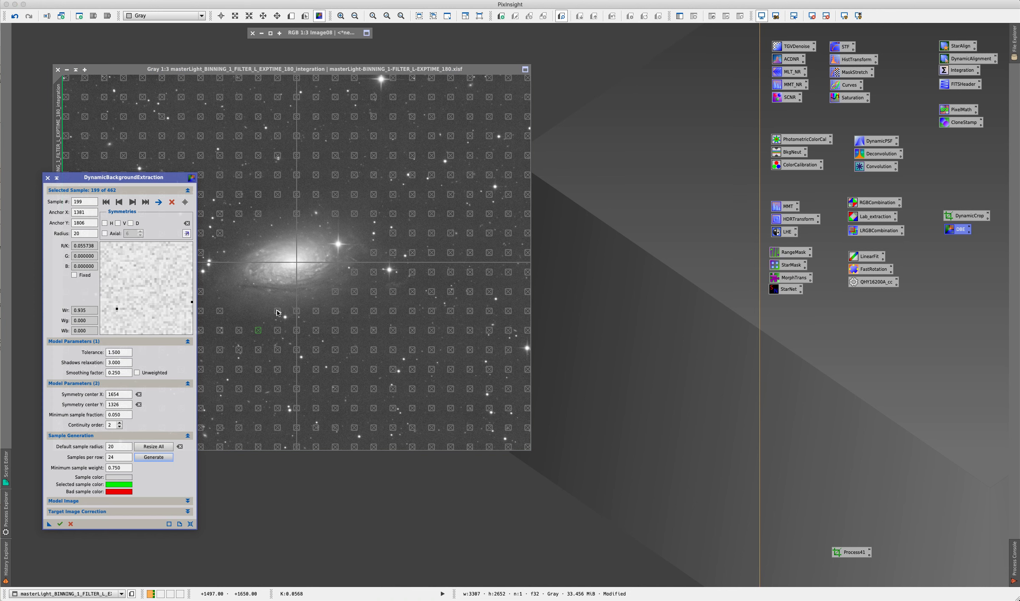
pyautogui.click(172, 203)
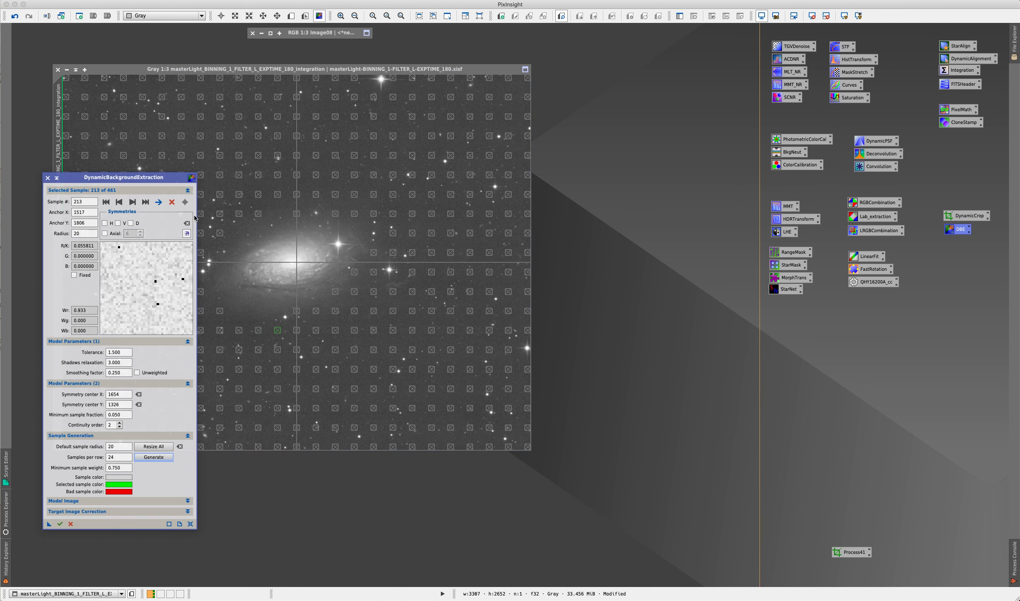
pyautogui.click(294, 308)
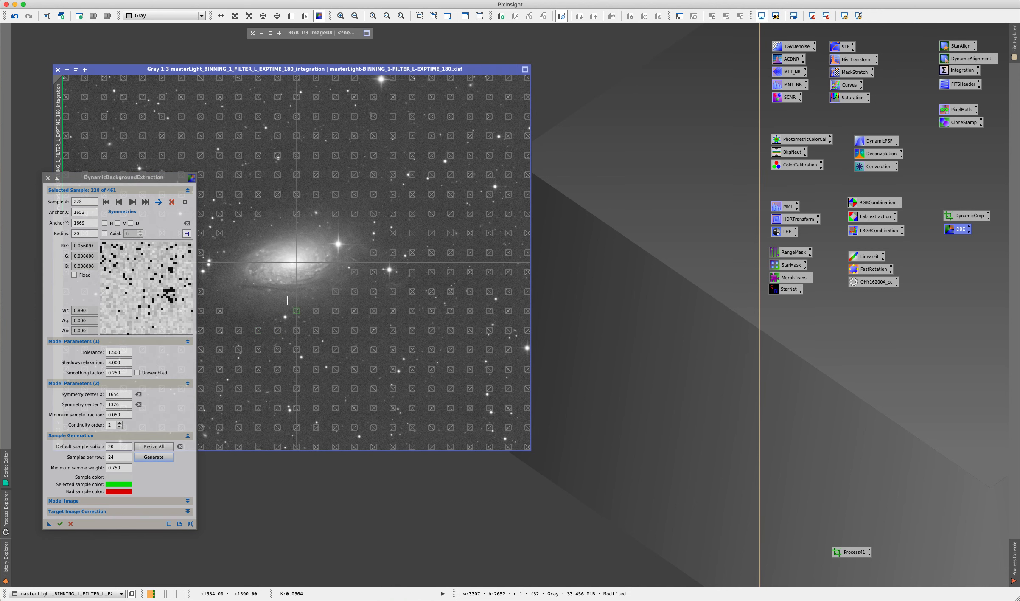
pyautogui.click(171, 202)
# - Delete the background samples touching the galaxy's upper-right edge and the faint halo around its right end
pyautogui.click(336, 215)
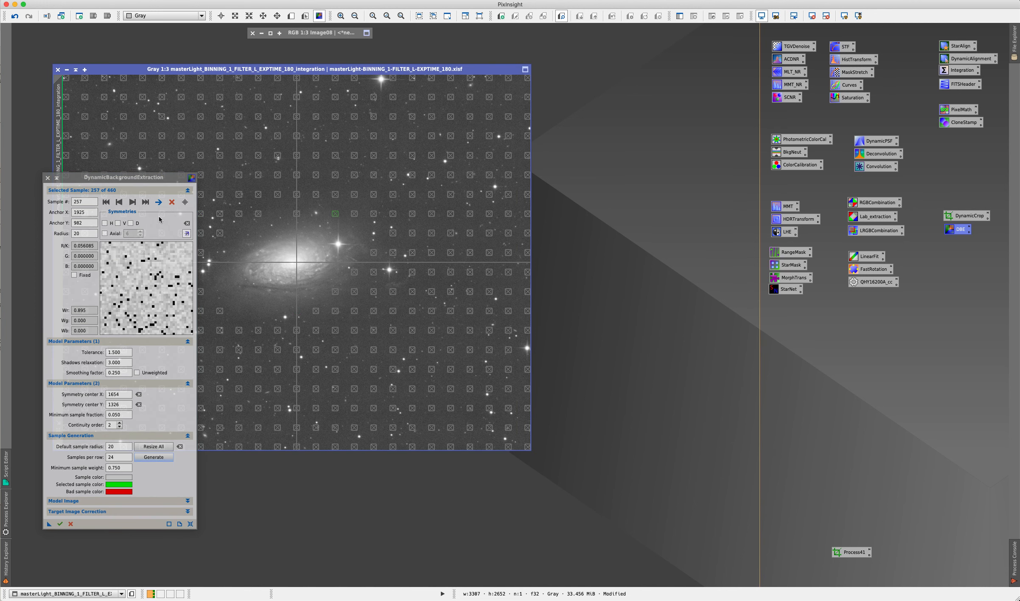
pyautogui.click(172, 203)
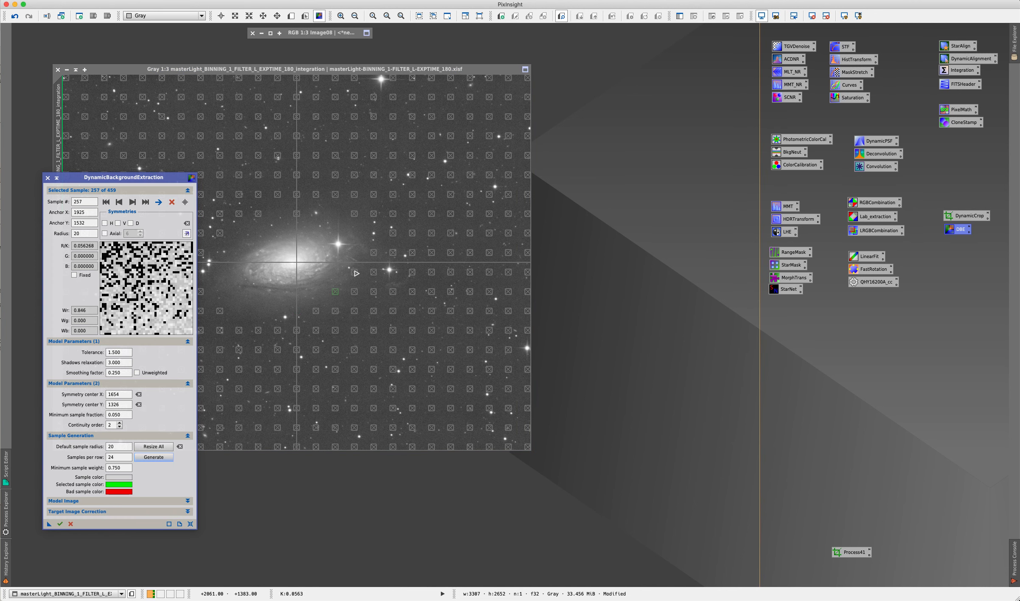
pyautogui.click(355, 271)
pyautogui.click(172, 202)
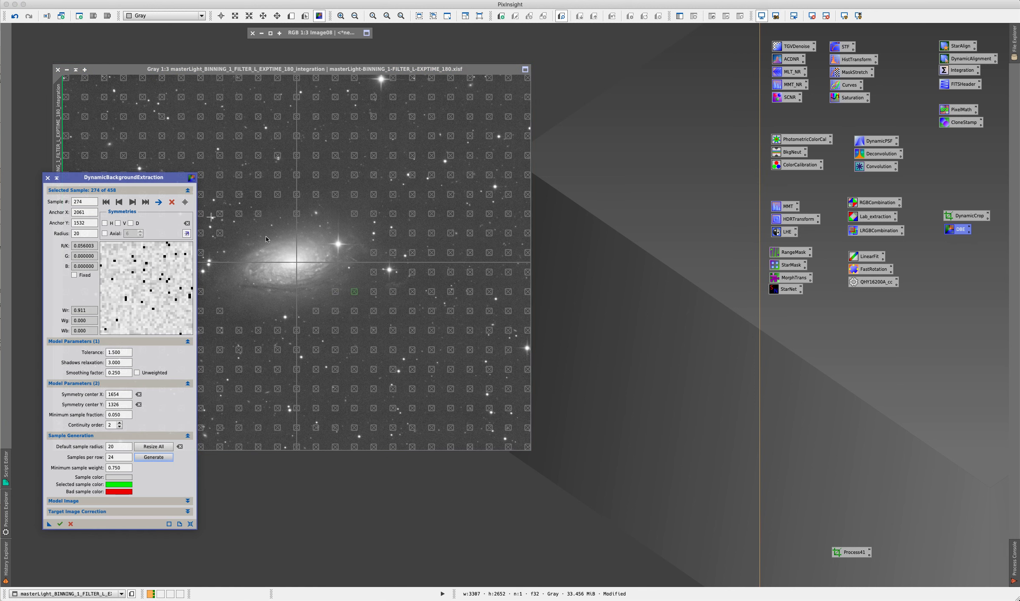
pyautogui.click(374, 253)
pyautogui.click(172, 203)
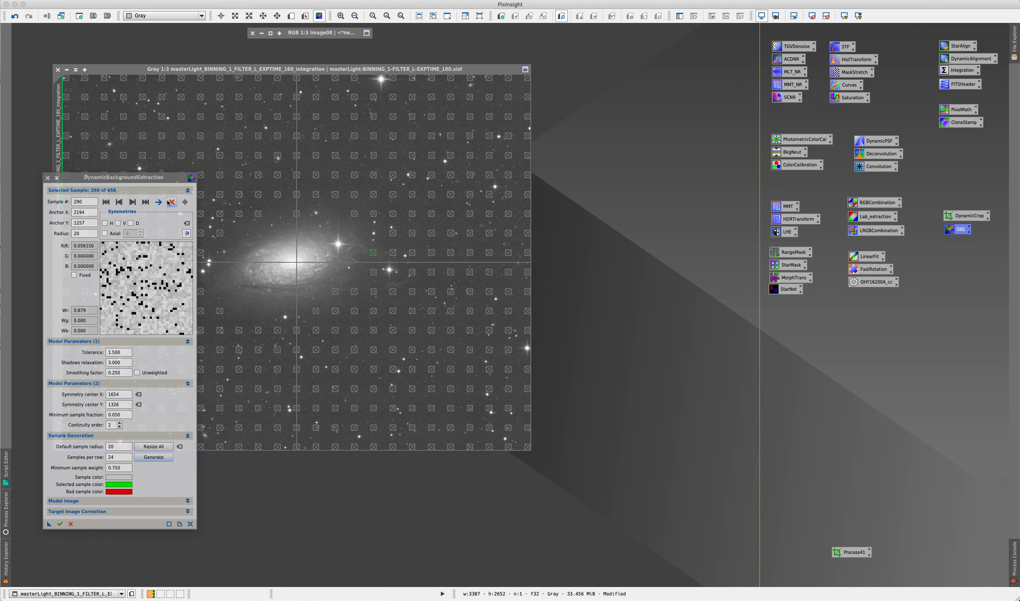
# - Delete the three background samples bordering the galaxy's lower-right edge
pyautogui.click(335, 292)
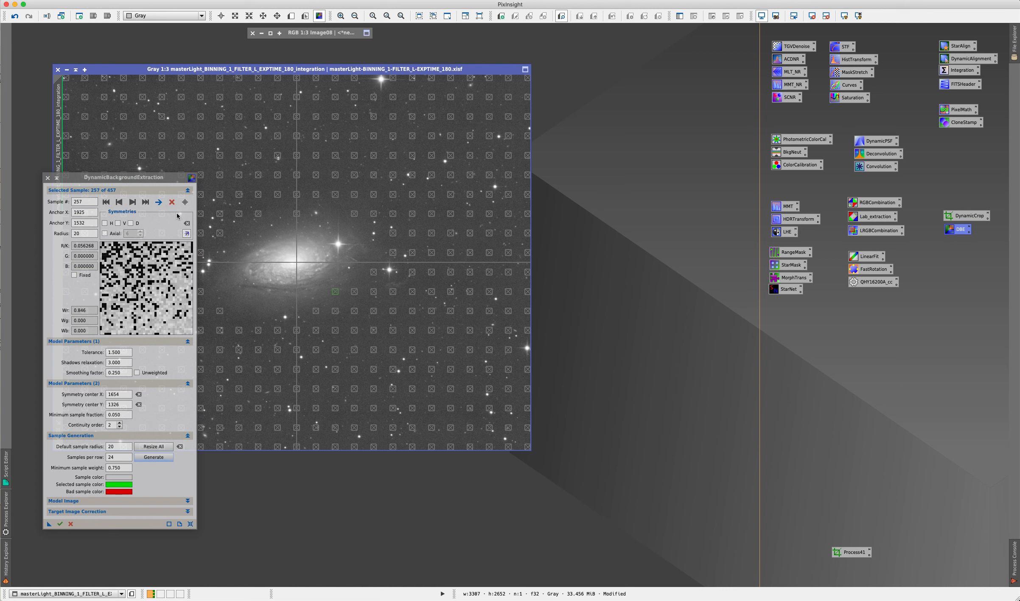
pyautogui.click(171, 203)
pyautogui.click(354, 292)
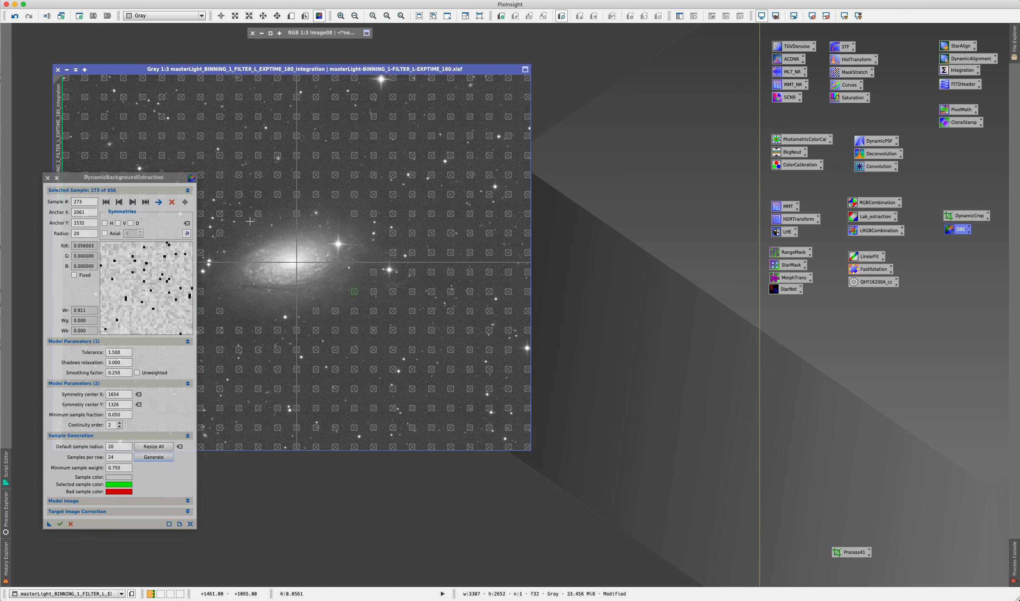
pyautogui.click(172, 202)
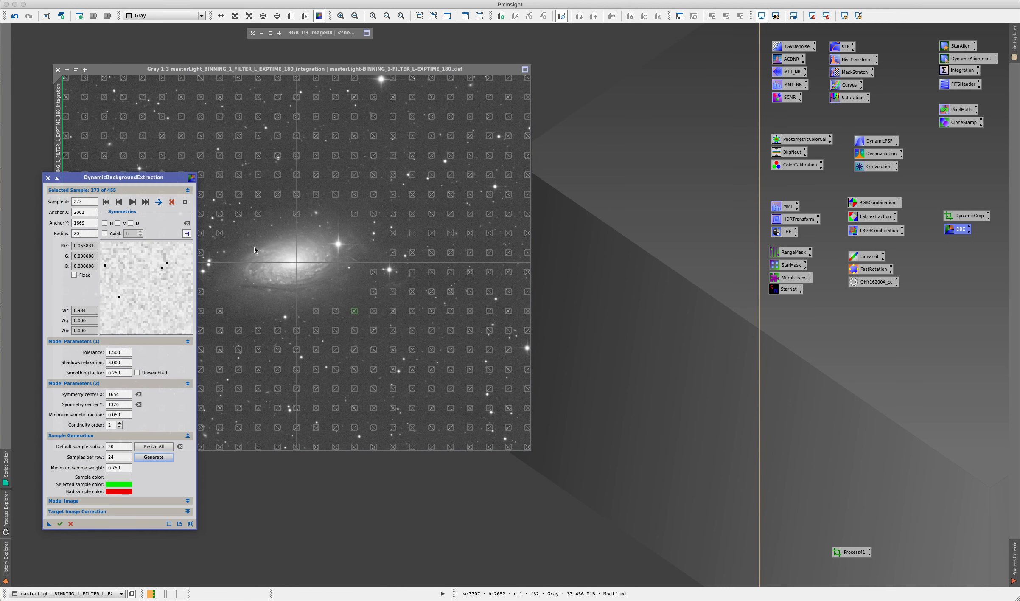
pyautogui.click(315, 311)
pyautogui.click(172, 202)
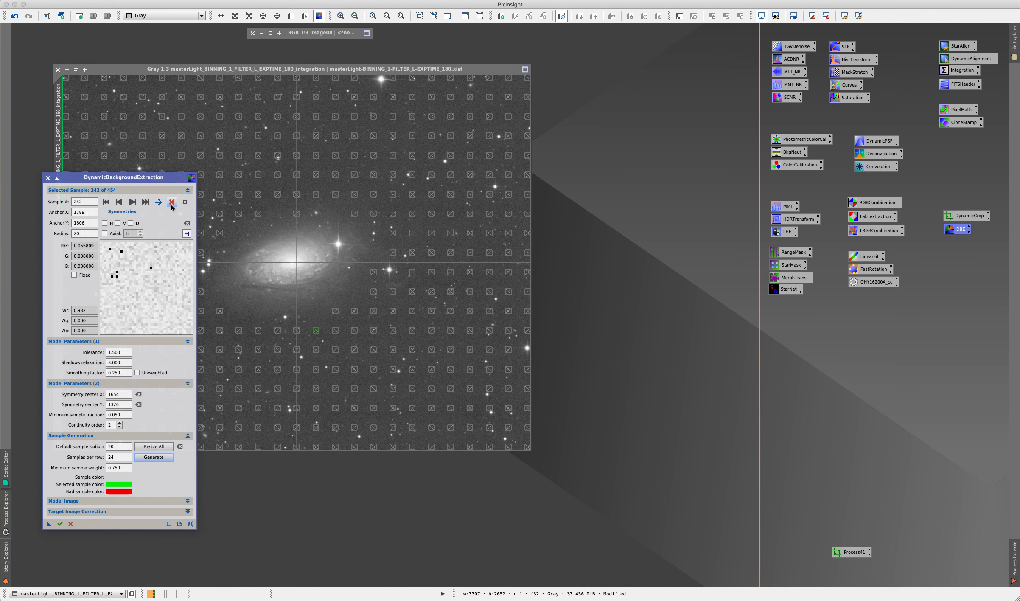
# - Delete the remaining background samples just above the galaxy, including the stray sample added there
pyautogui.click(299, 214)
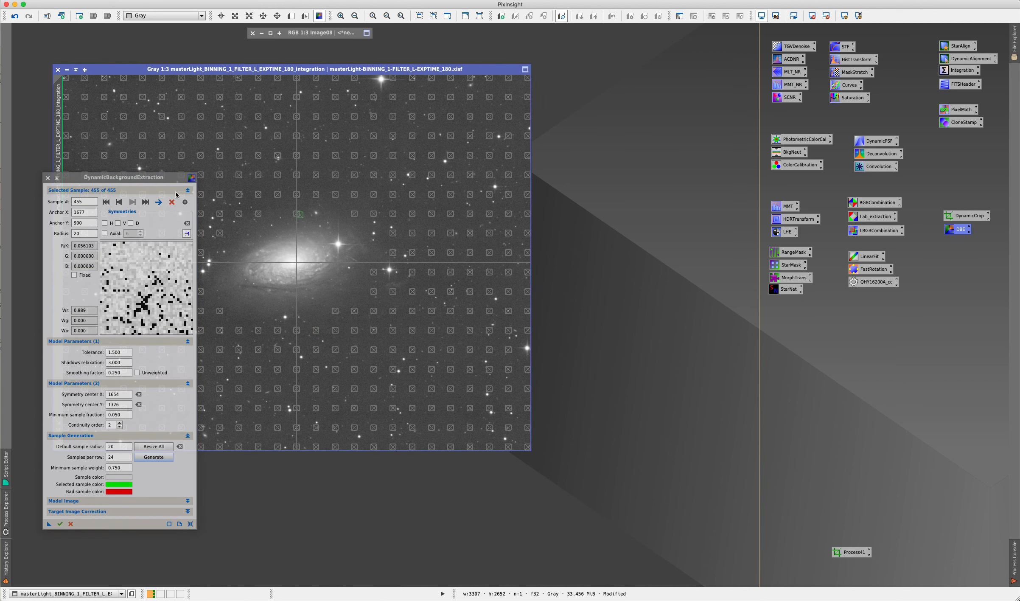
pyautogui.click(170, 202)
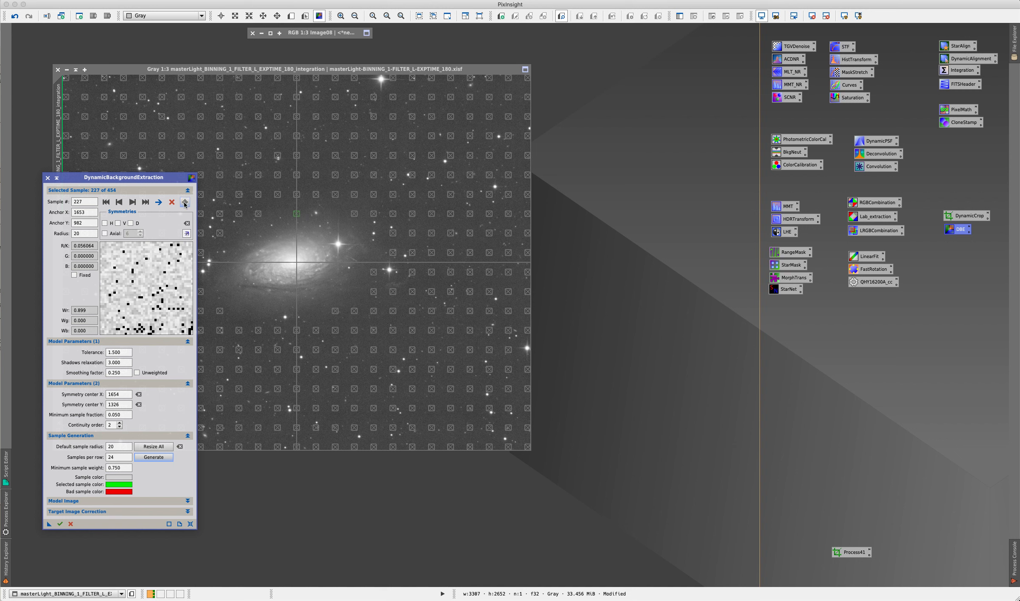
pyautogui.click(171, 203)
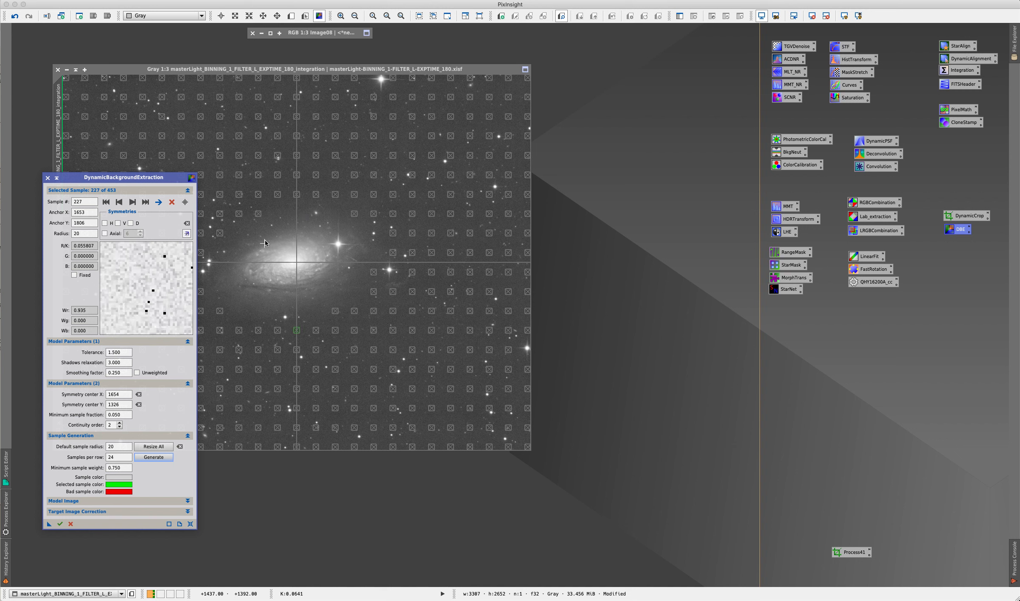
pyautogui.click(258, 214)
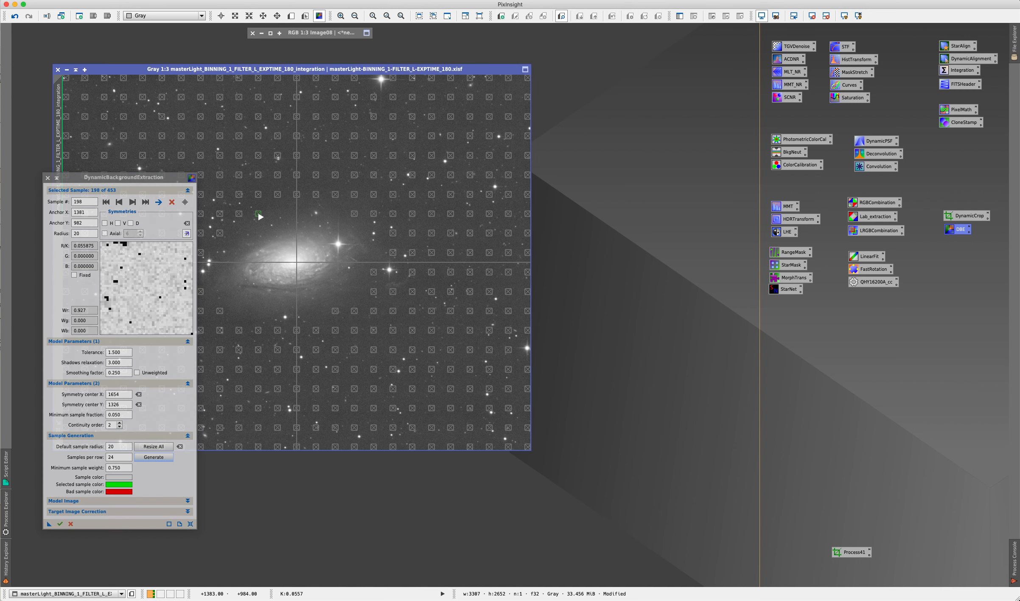
pyautogui.click(172, 203)
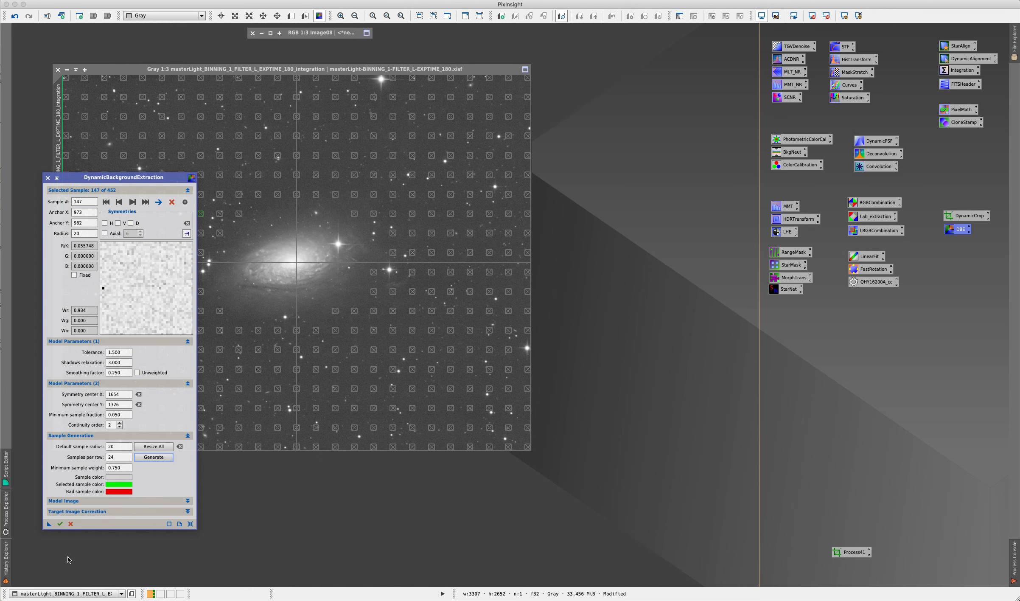
# - Apply the background extraction to the luminance image and end the DynamicBackgroundExtraction session
pyautogui.click(61, 524)
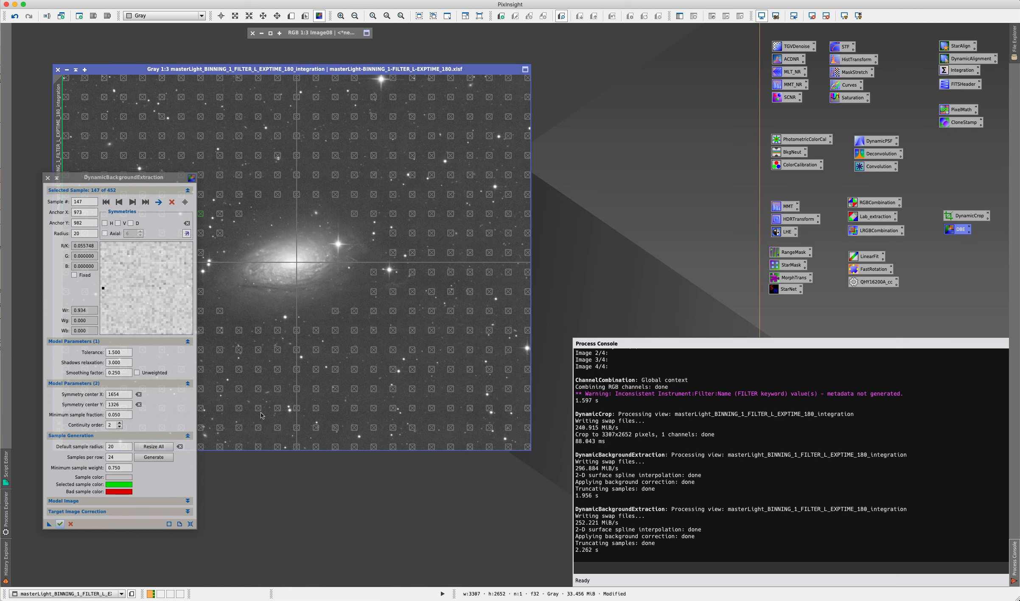
pyautogui.click(47, 179)
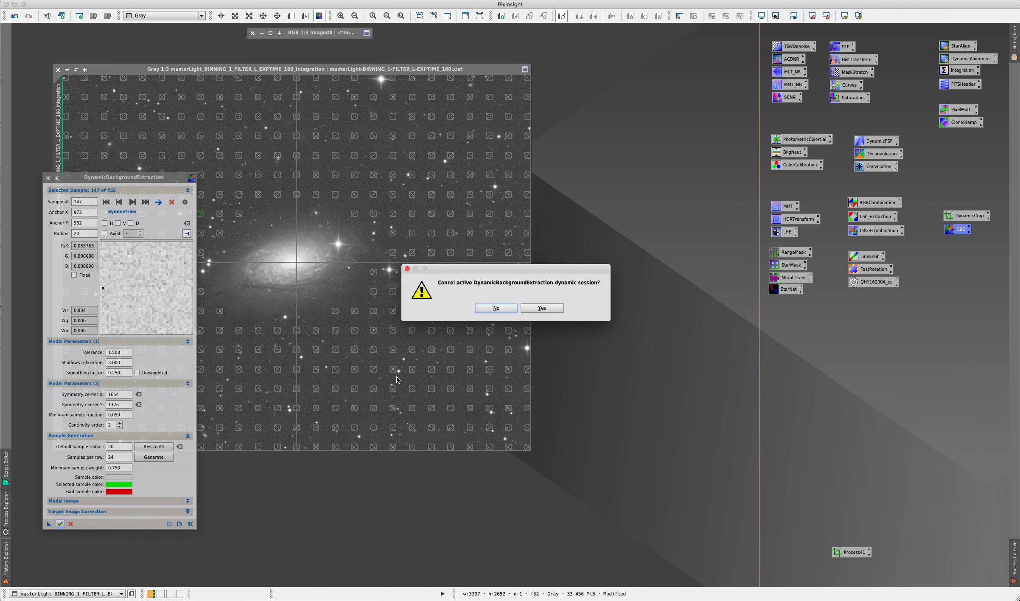
pyautogui.click(496, 307)
pyautogui.click(70, 525)
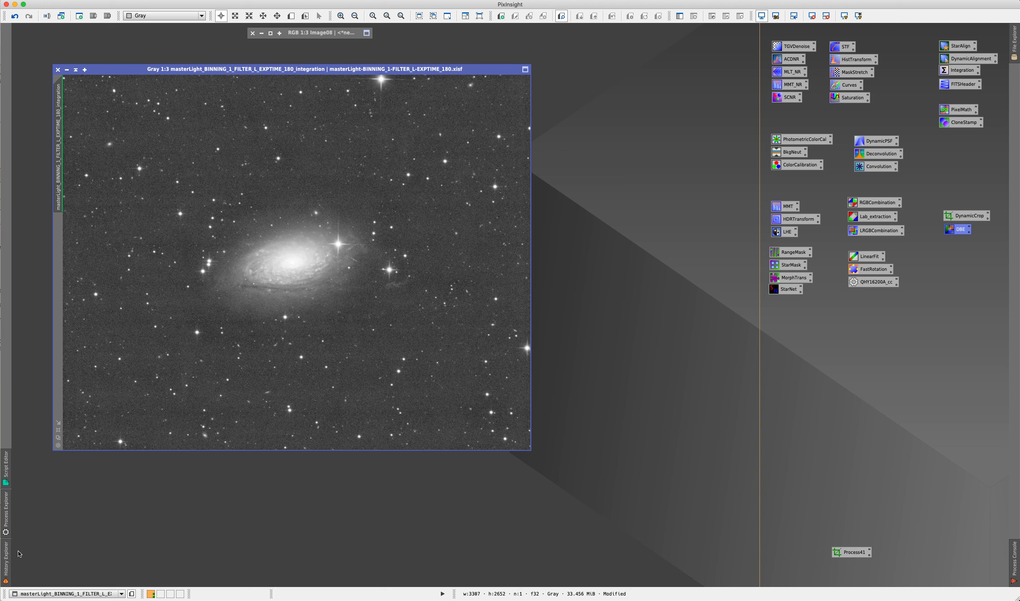
# - Save the luminance image's processing history from History Explorer as a process icon, placed just above the existing crop process icon
pyautogui.click(7, 562)
pyautogui.click(38, 581)
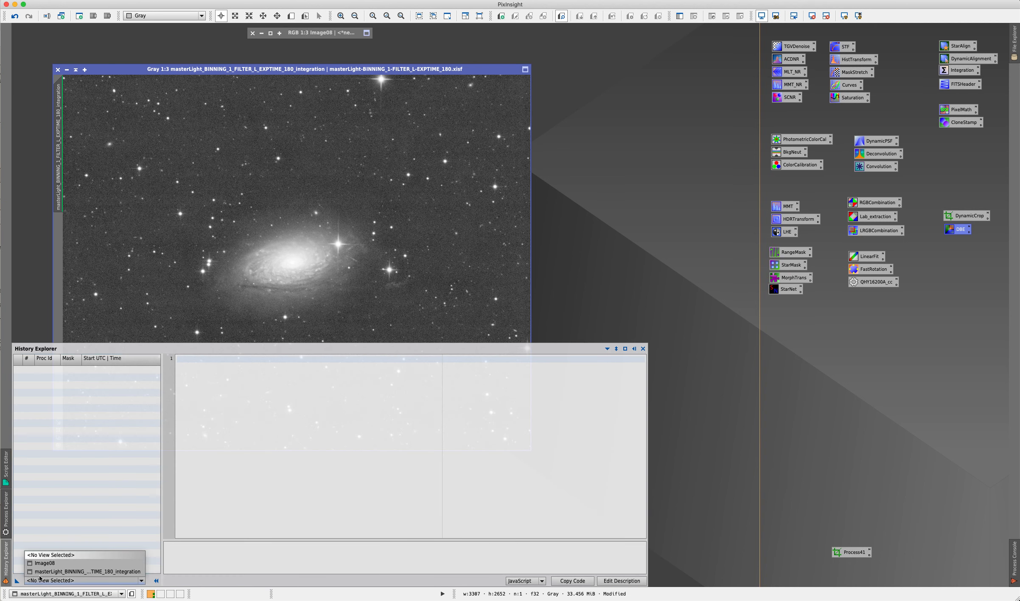
pyautogui.click(45, 565)
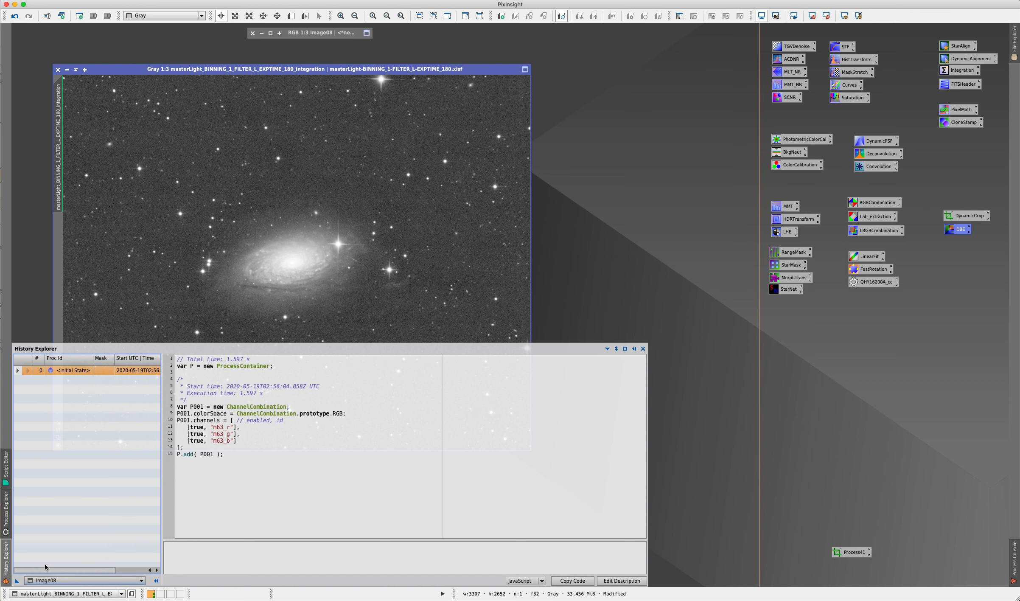
pyautogui.click(45, 583)
pyautogui.click(48, 572)
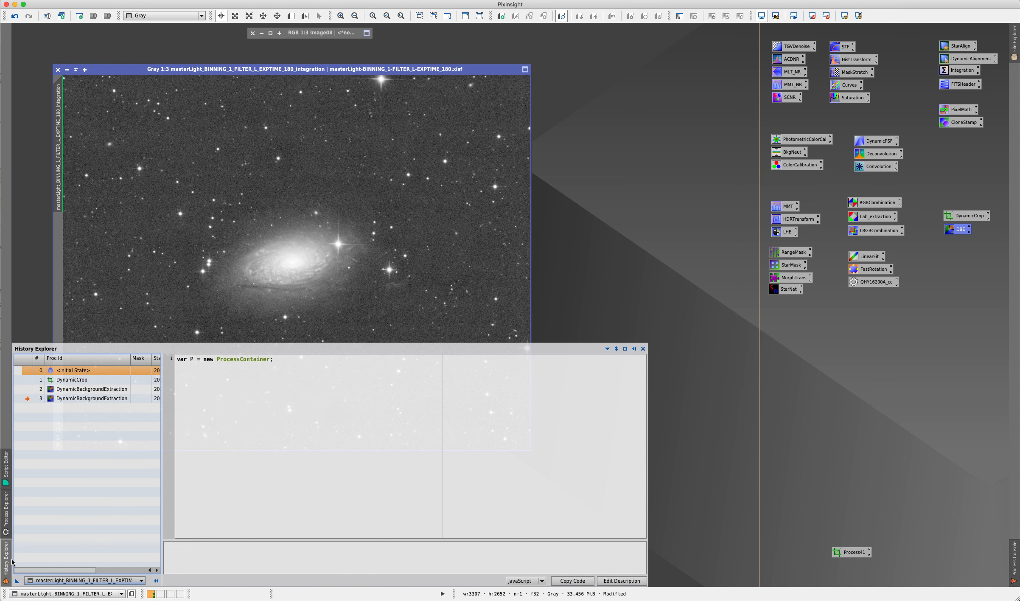
pyautogui.moveTo(19, 586); pyautogui.dragTo(823, 508)
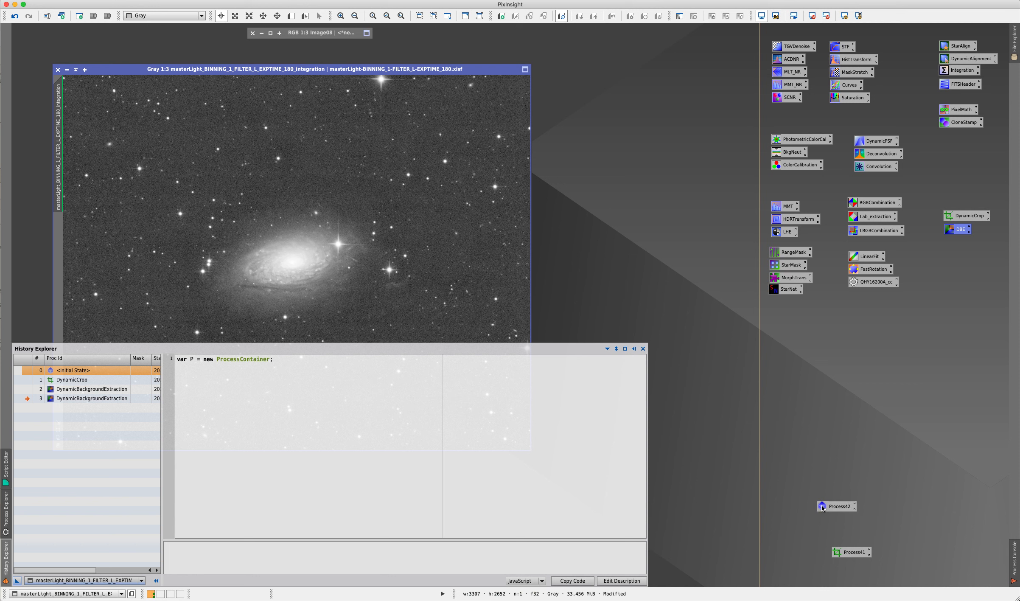
pyautogui.click(581, 299)
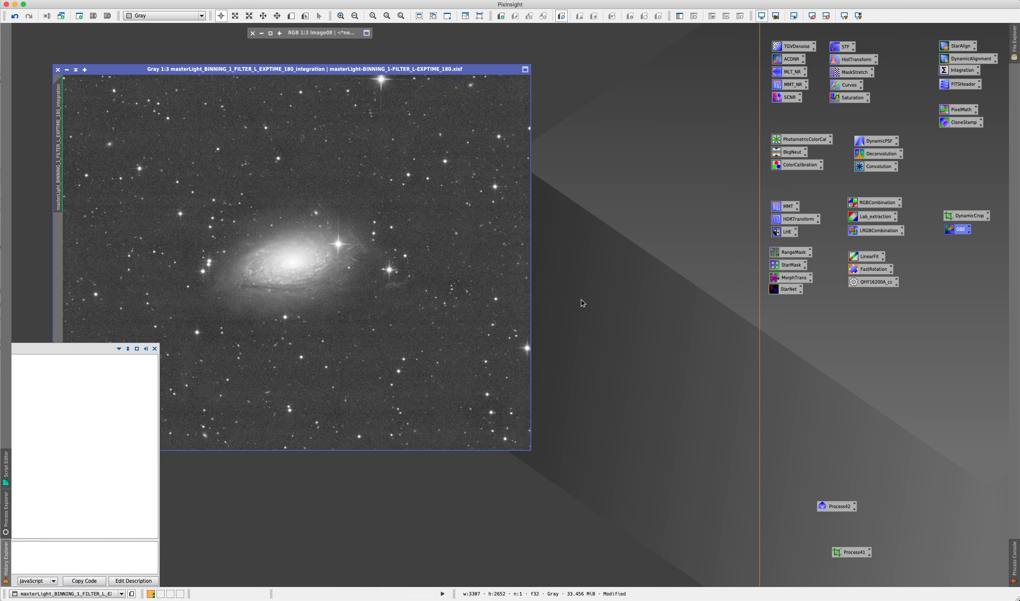
pyautogui.moveTo(839, 511); pyautogui.dragTo(865, 546)
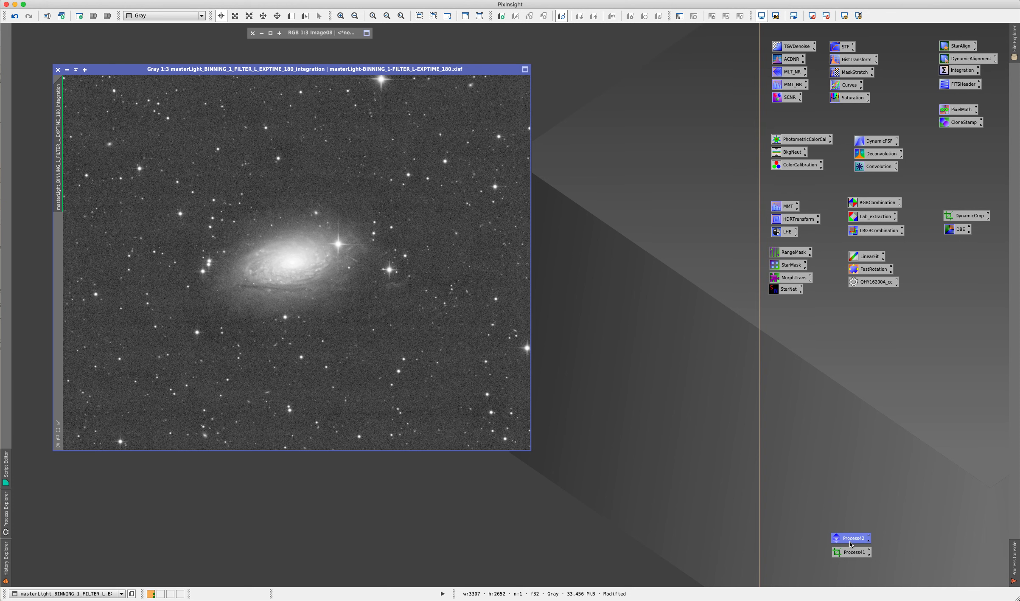
# - Inspect the processes recorded in the saved history container, then close it
pyautogui.doubleClick(851, 542)
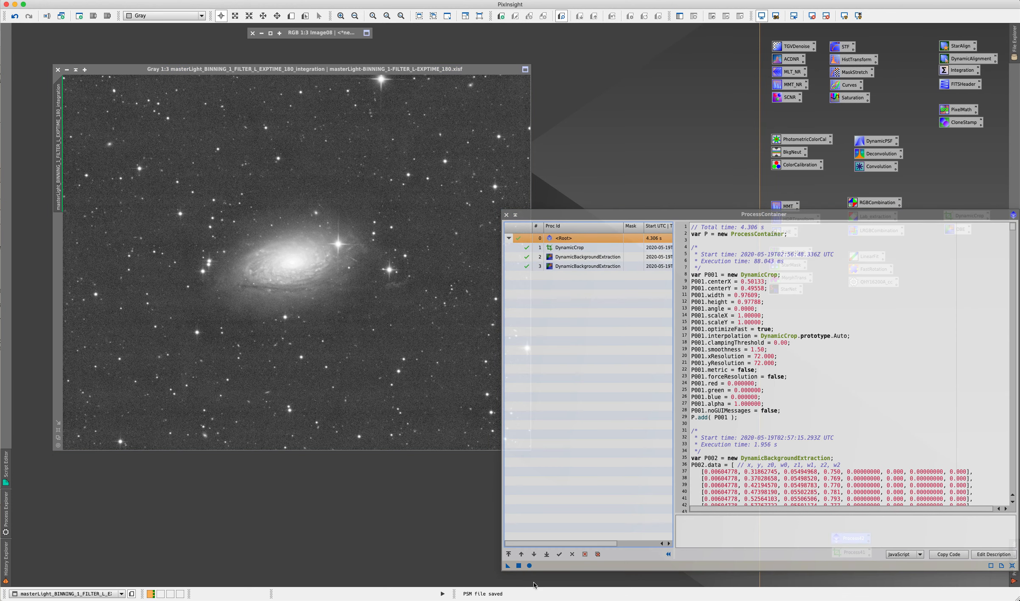
pyautogui.click(507, 214)
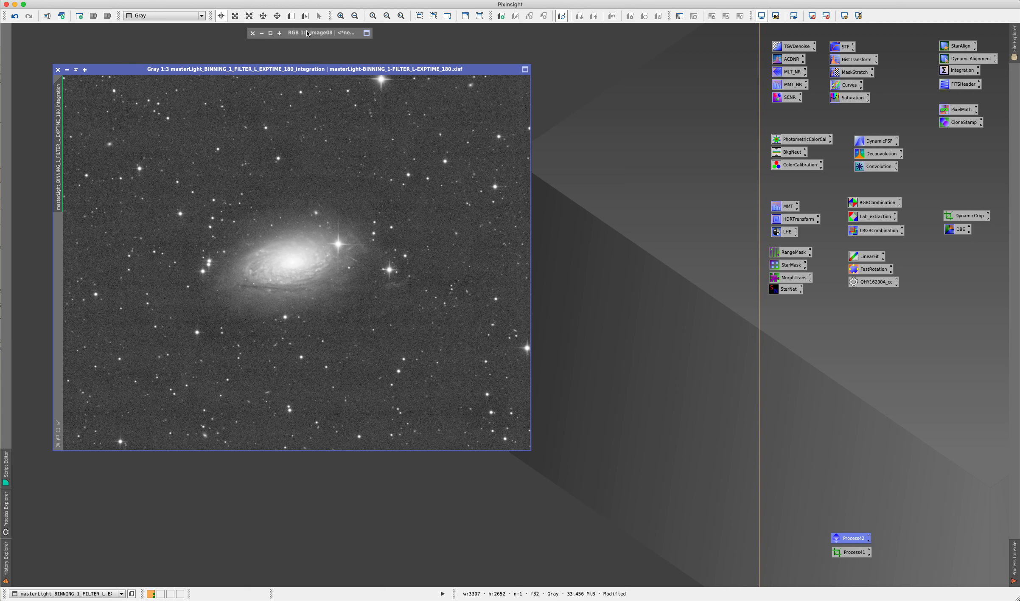
pyautogui.click(617, 187)
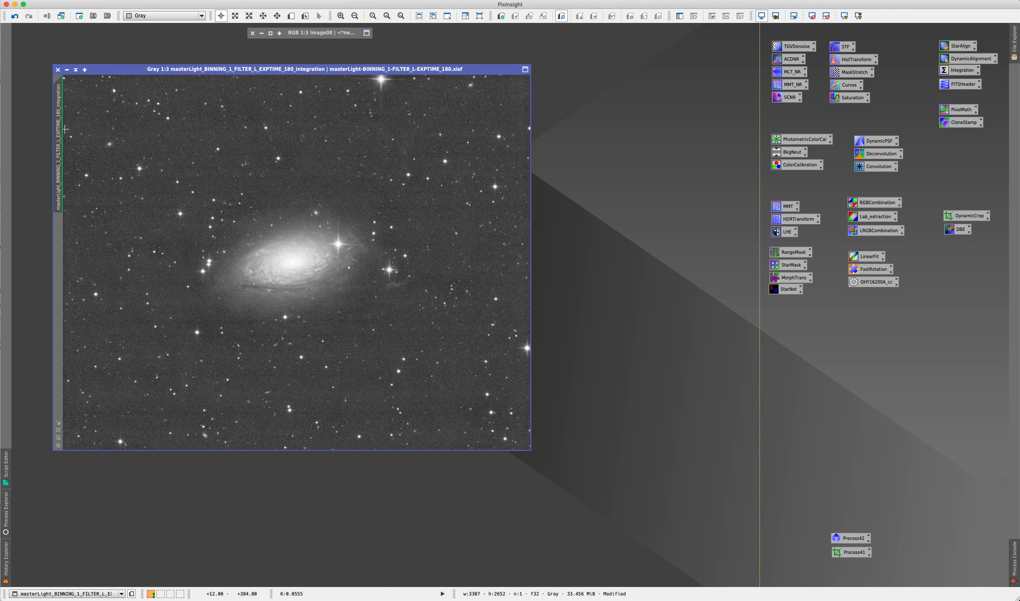
# - Clone the luminance image and open ScreenTransferFunction and HistogramTransformation
pyautogui.moveTo(60, 127); pyautogui.dragTo(111, 127)
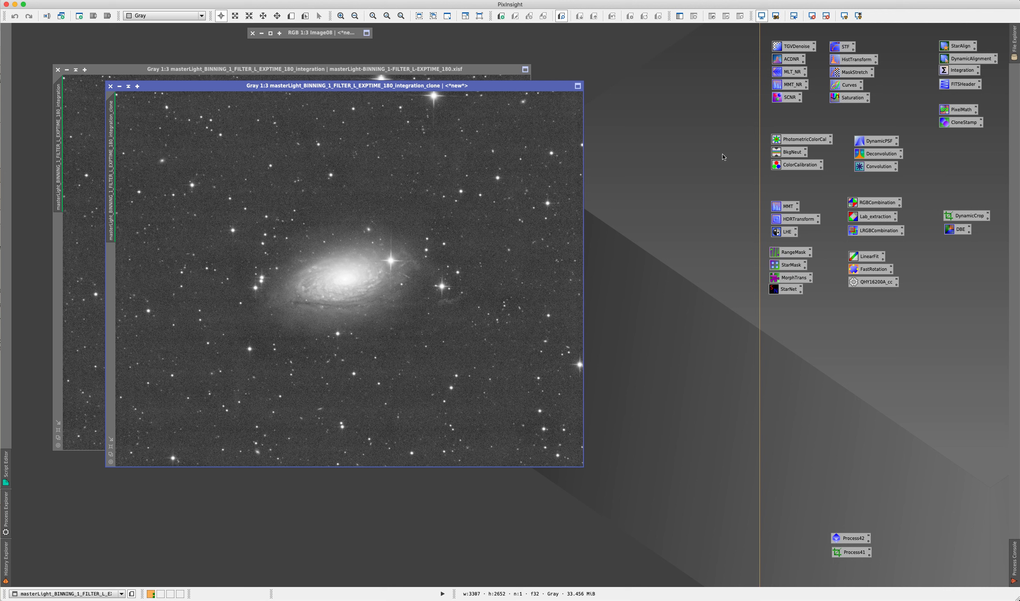
pyautogui.click(842, 48)
pyautogui.doubleClick(842, 49)
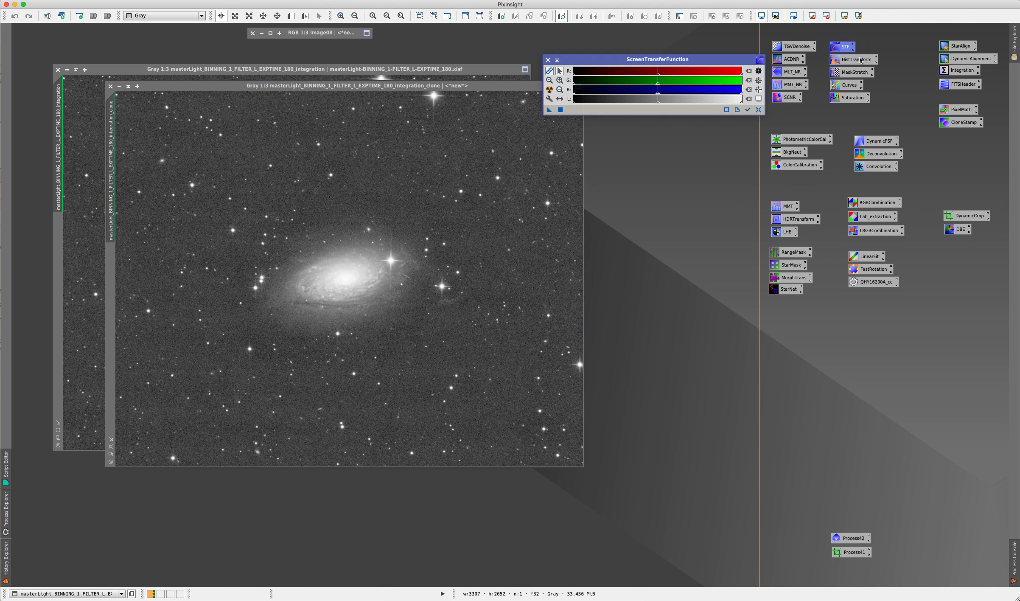
pyautogui.doubleClick(855, 60)
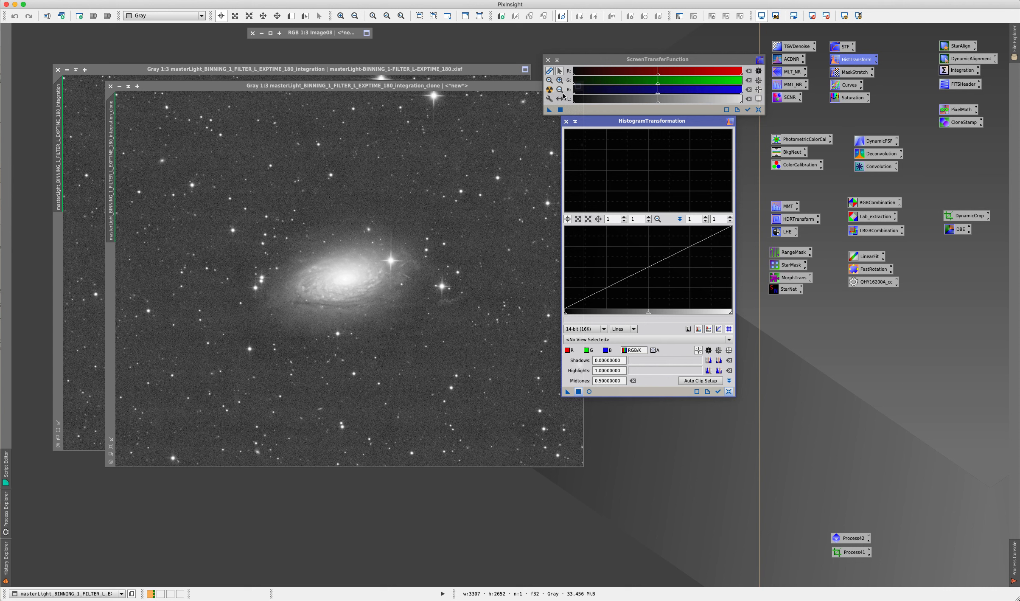
# - Auto-stretch the luminance clone with ScreenTransferFunction and transfer the stretch parameters to HistogramTransformation
pyautogui.click(551, 90)
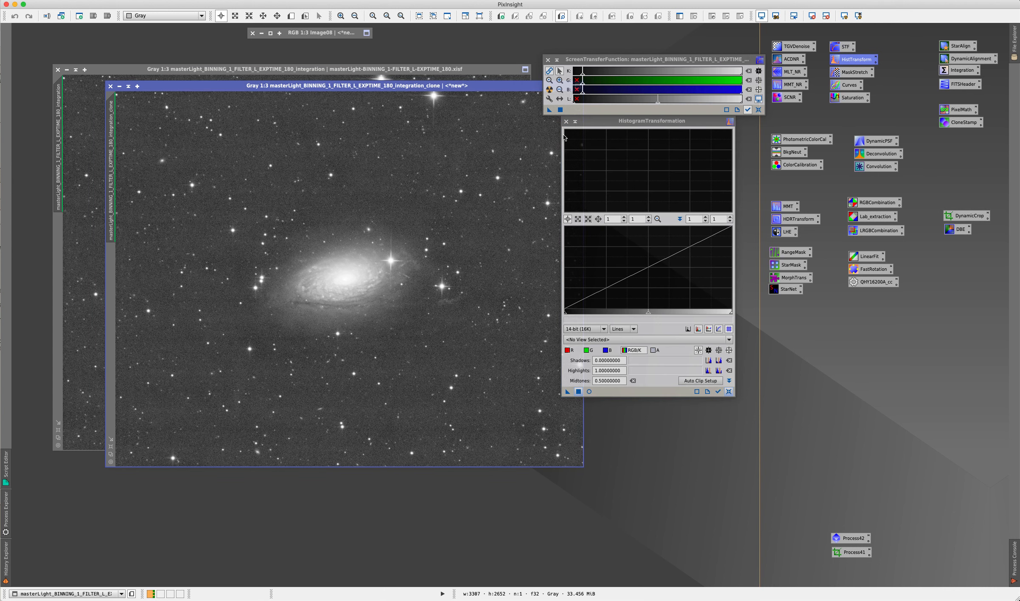
pyautogui.click(550, 90)
pyautogui.moveTo(549, 109); pyautogui.dragTo(622, 394)
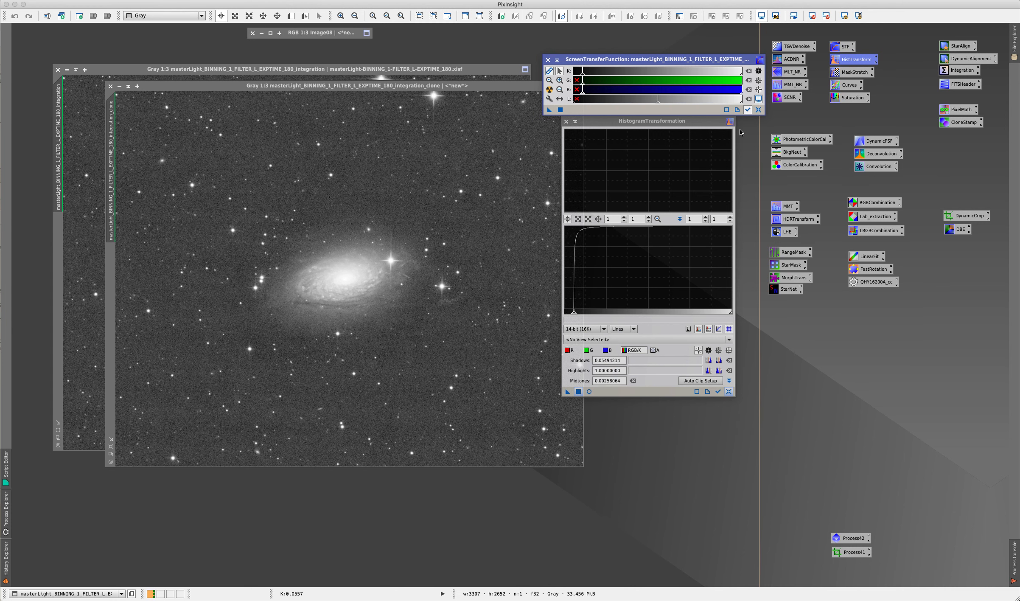
# - Reset the luminance clone's screen stretch, open HistogramTransformation's real-time preview and load the clone's histogram
pyautogui.click(444, 132)
pyautogui.click(759, 109)
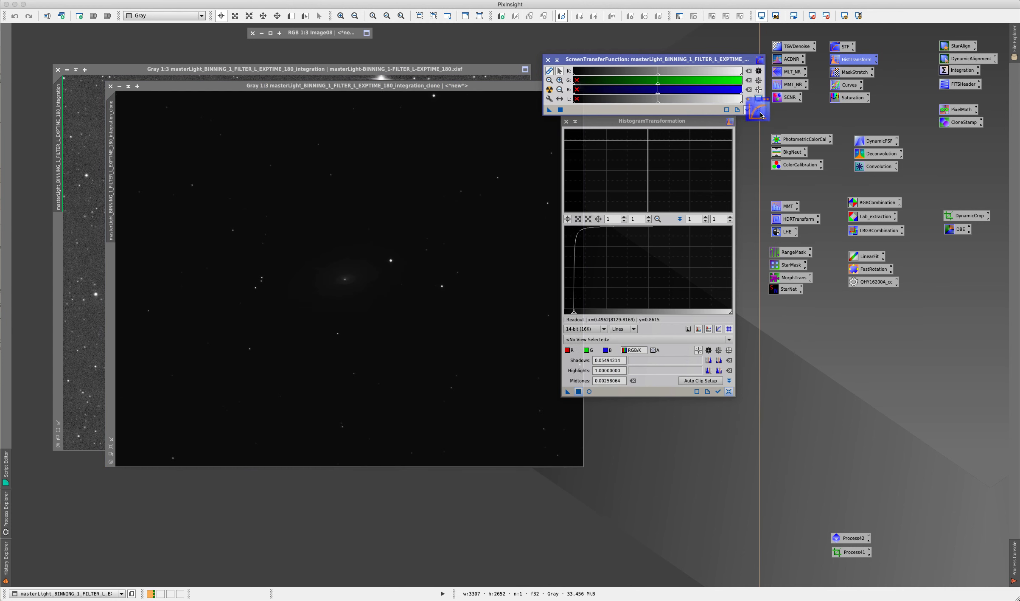
pyautogui.click(589, 391)
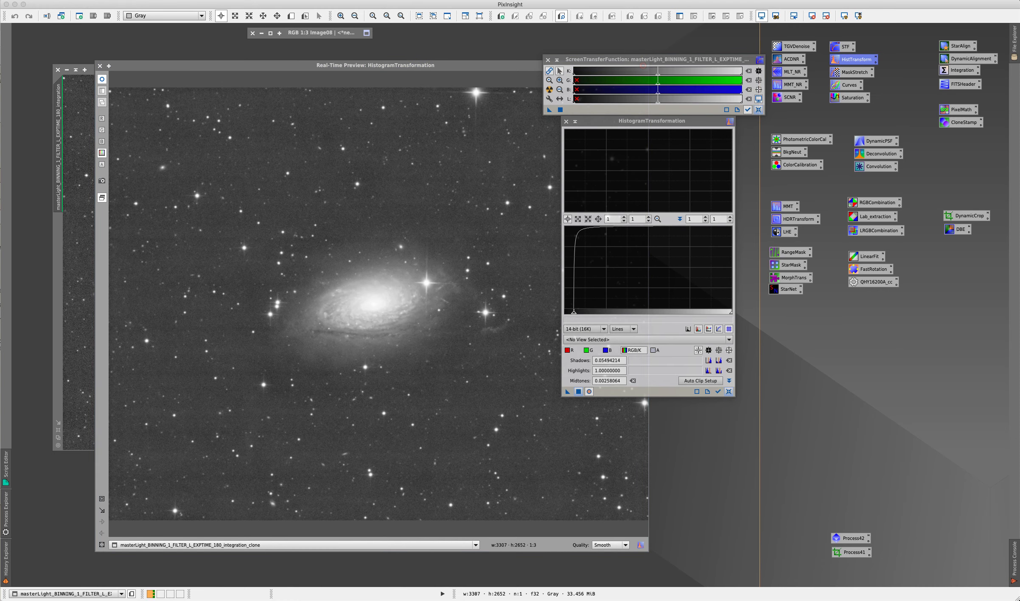
pyautogui.click(597, 340)
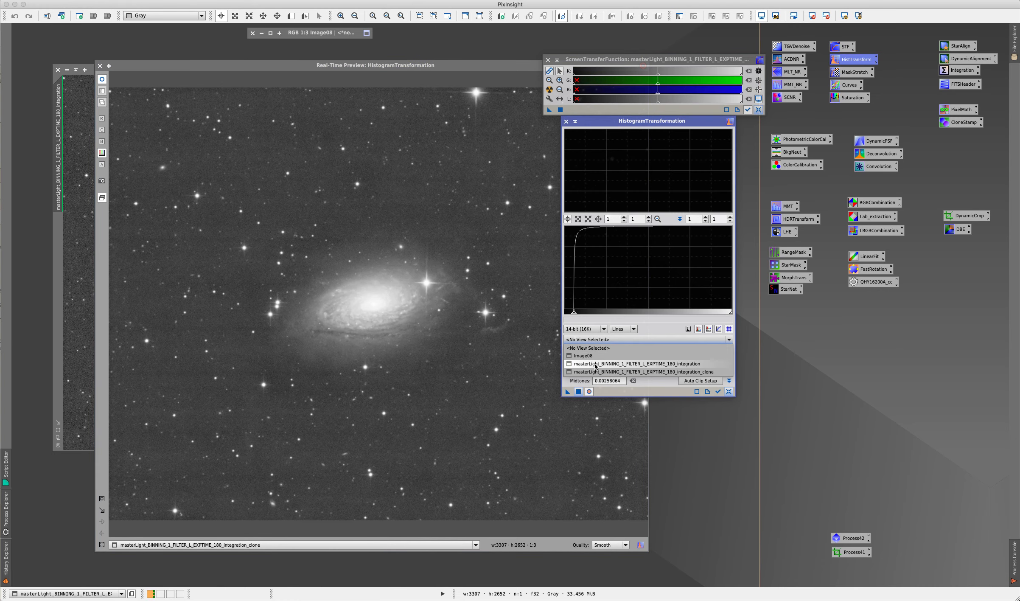
pyautogui.click(598, 372)
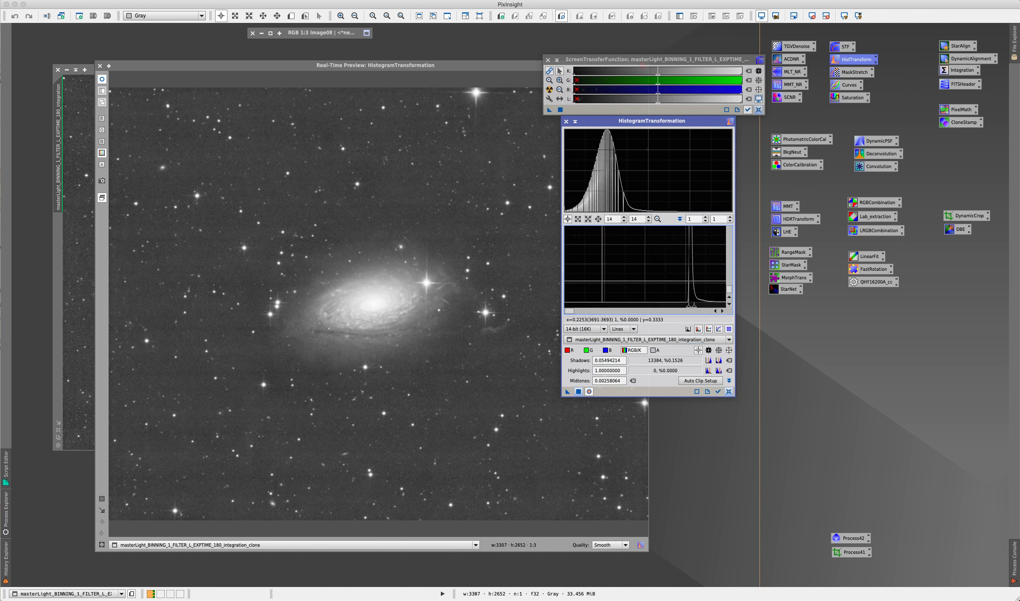
# - Set the histogram shadows to 0.05545529 and midtones to 0.00538568, apply the stretch to the luminance clone, and close the preview
pyautogui.scroll(2, 603, 281)
pyautogui.moveTo(569, 312); pyautogui.dragTo(597, 308)
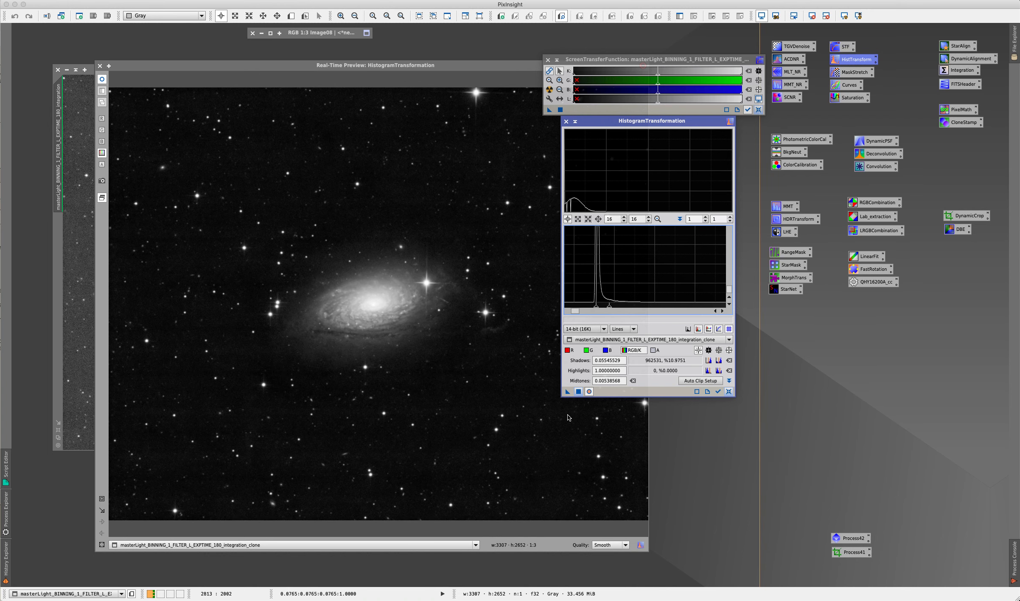
pyautogui.click(579, 392)
pyautogui.click(100, 66)
# - Rename the stretched clone as lum_mask, minimise its window and place it beside the minimised RGB image
pyautogui.doubleClick(104, 149)
pyautogui.write('lum_mask')
pyautogui.press('Return')
pyautogui.doubleClick(297, 80)
pyautogui.moveTo(212, 81); pyautogui.dragTo(469, 38)
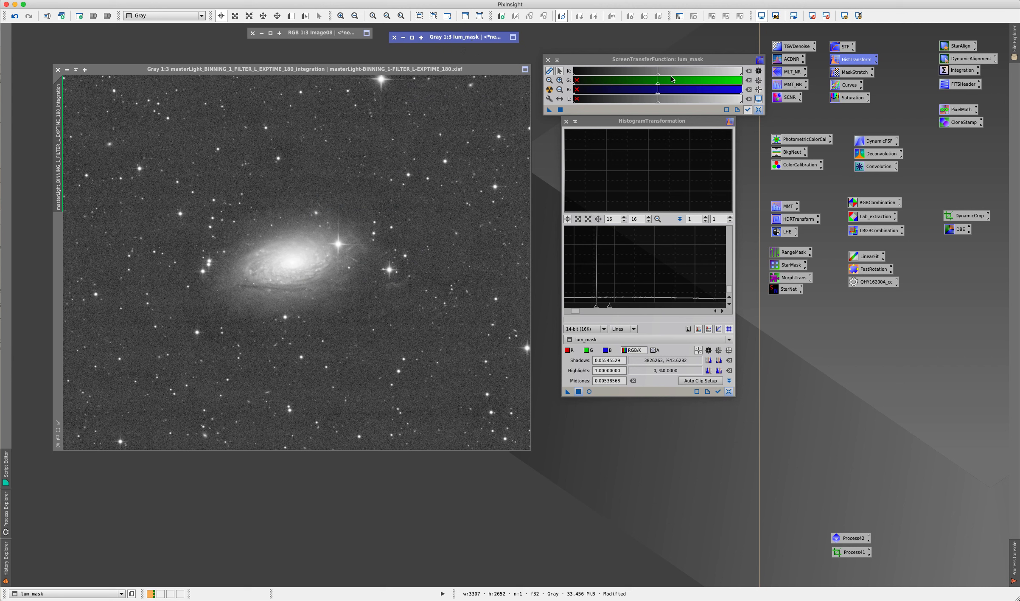
# - Open the Deconvolution and DynamicPSF processes and move DynamicPSF clear of the luminance image
pyautogui.doubleClick(875, 155)
pyautogui.click(562, 212)
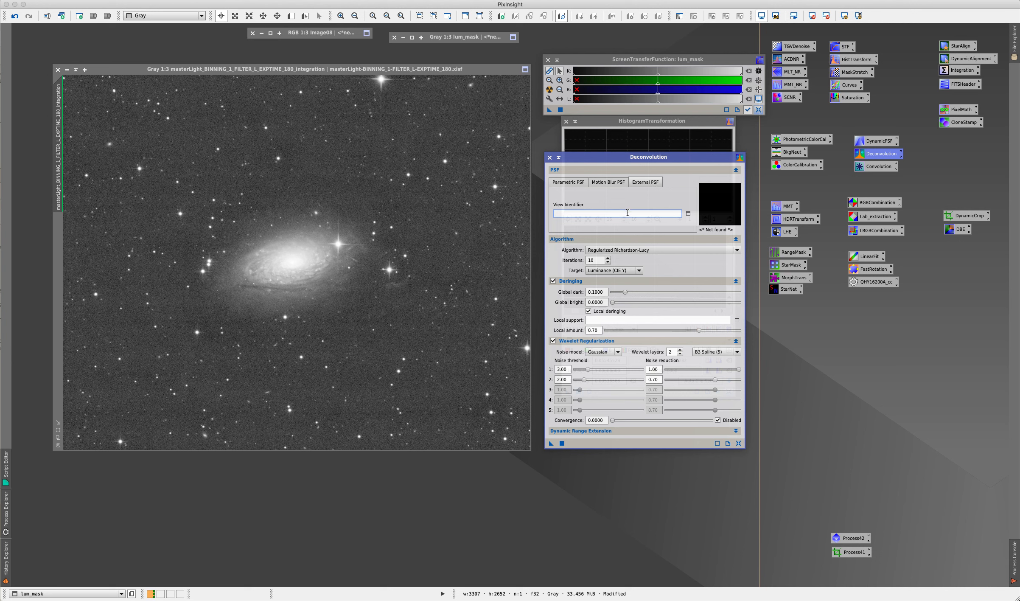
pyautogui.doubleClick(879, 141)
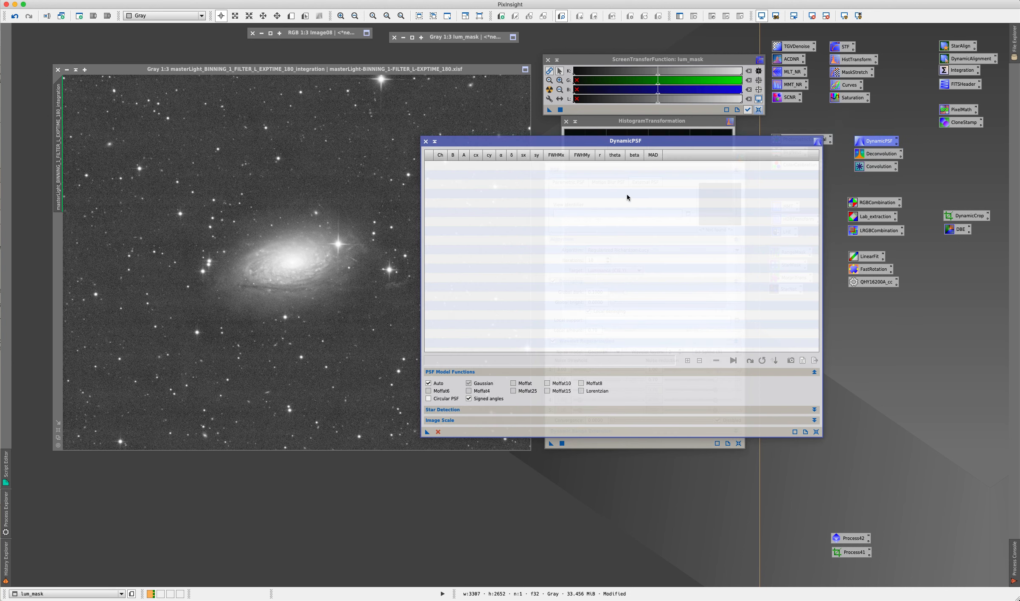
pyautogui.moveTo(571, 145); pyautogui.dragTo(655, 143)
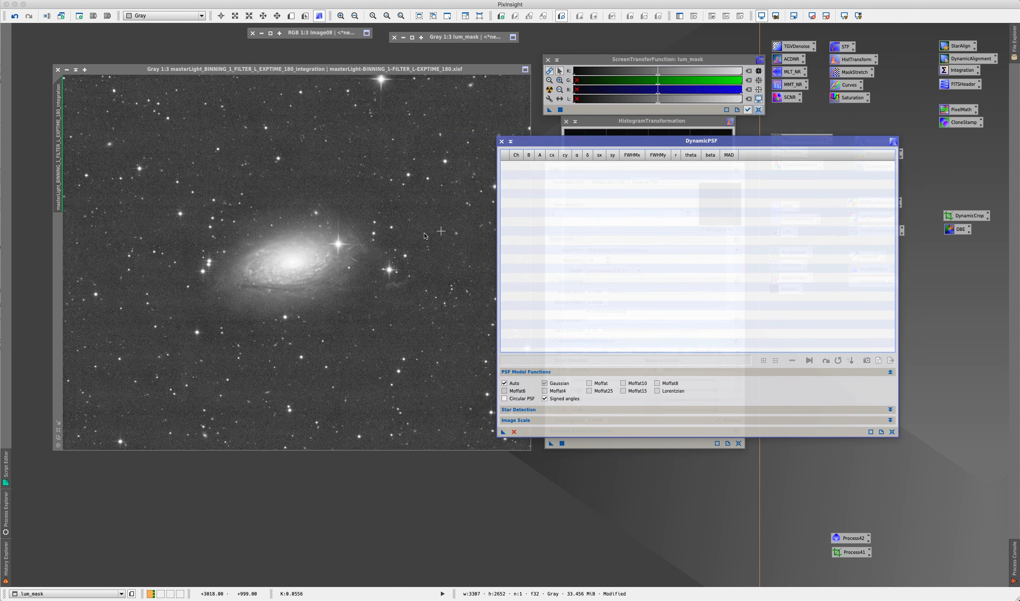
# - Sample three stars above and to the right of the galaxy in the luminance image with DynamicPSF
pyautogui.click(424, 179)
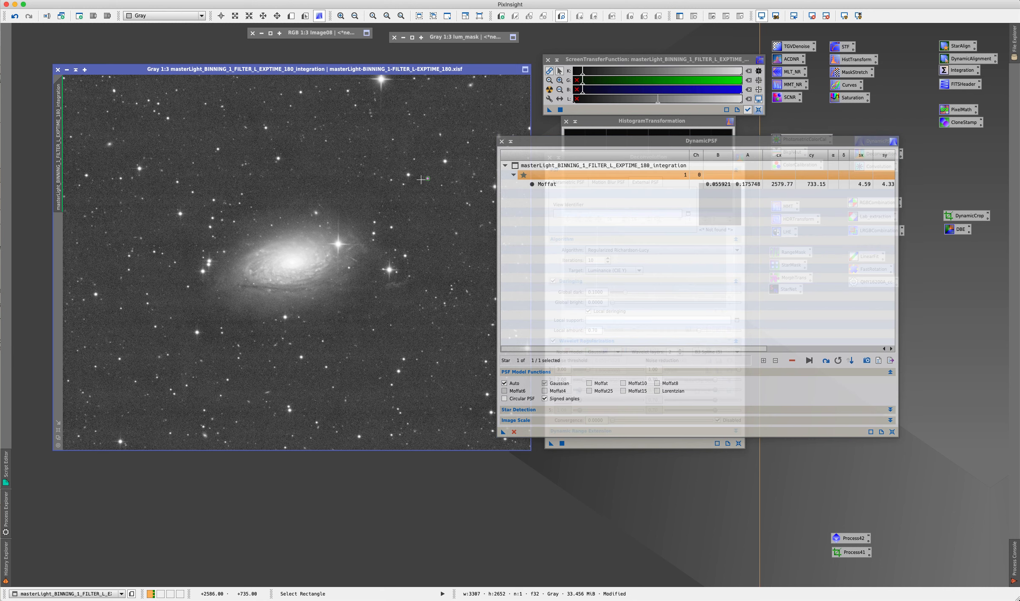
pyautogui.click(393, 180)
pyautogui.click(390, 180)
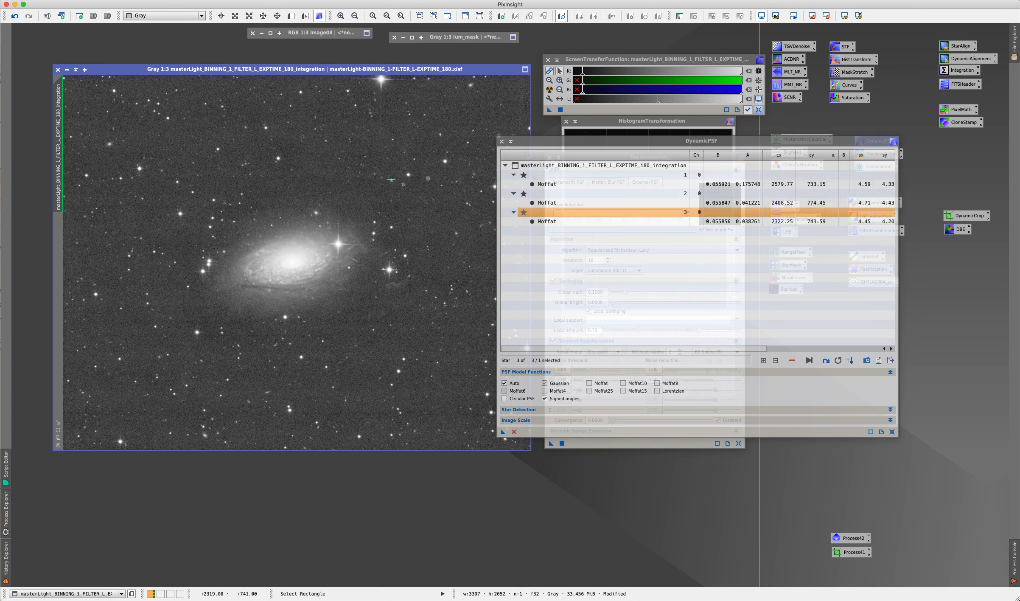
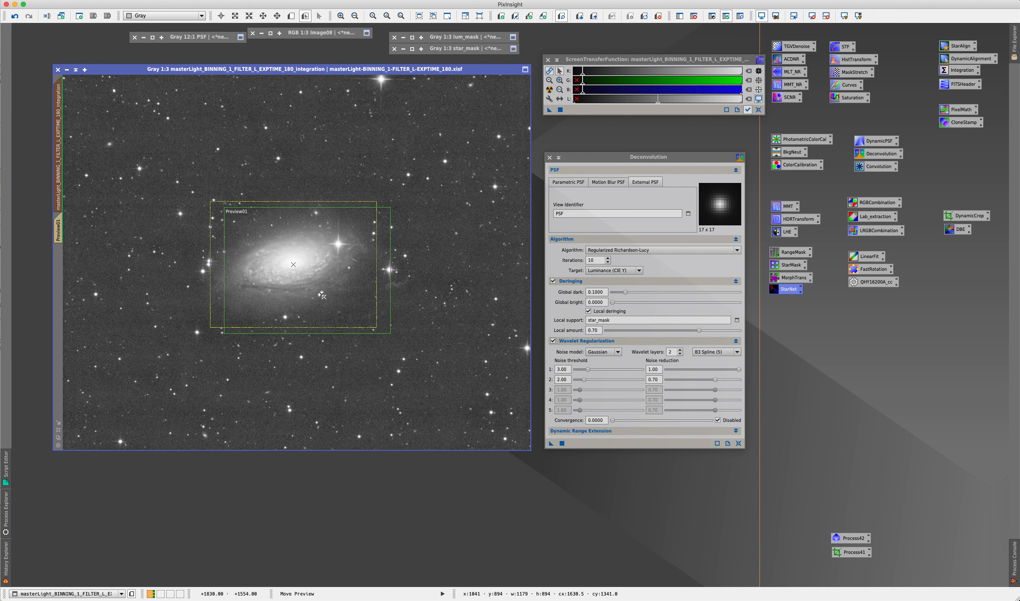
# - Show Preview01 of the luminance image and run Deconvolution on it with 15 iterations
pyautogui.click(58, 225)
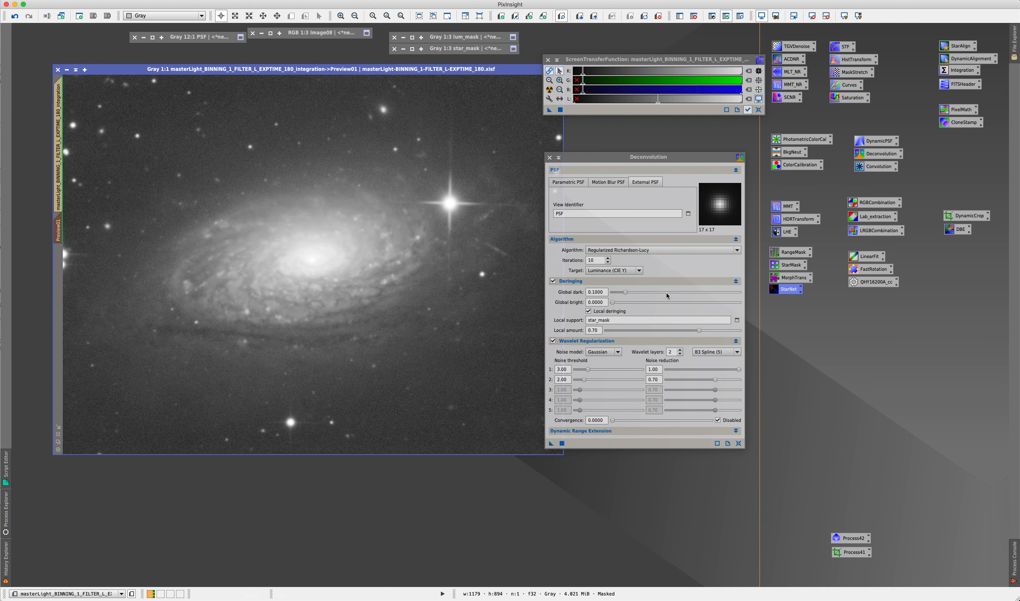
pyautogui.doubleClick(595, 260)
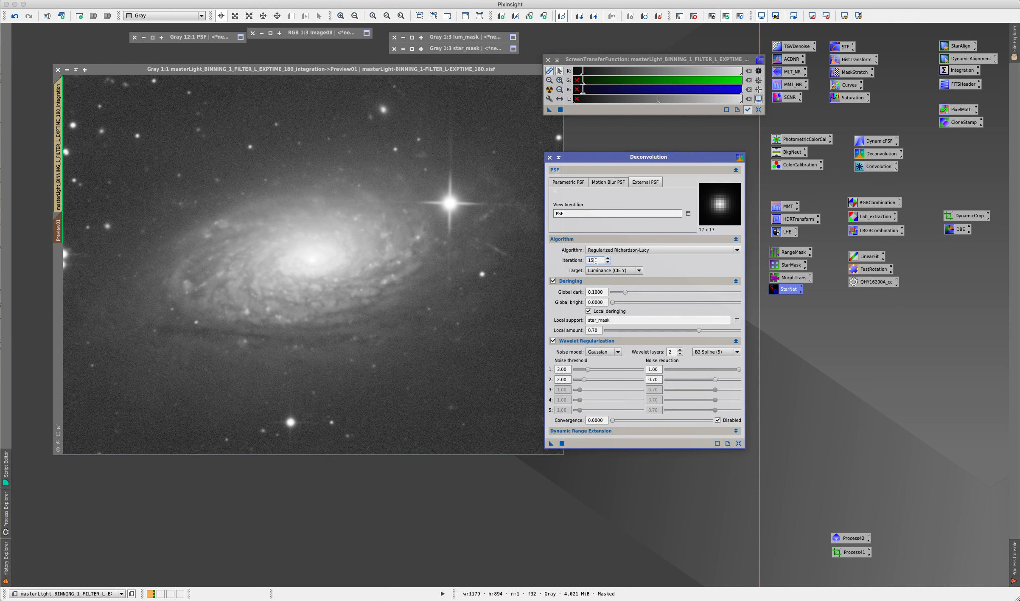
pyautogui.write('15')
pyautogui.press('Tab')
pyautogui.click(562, 443)
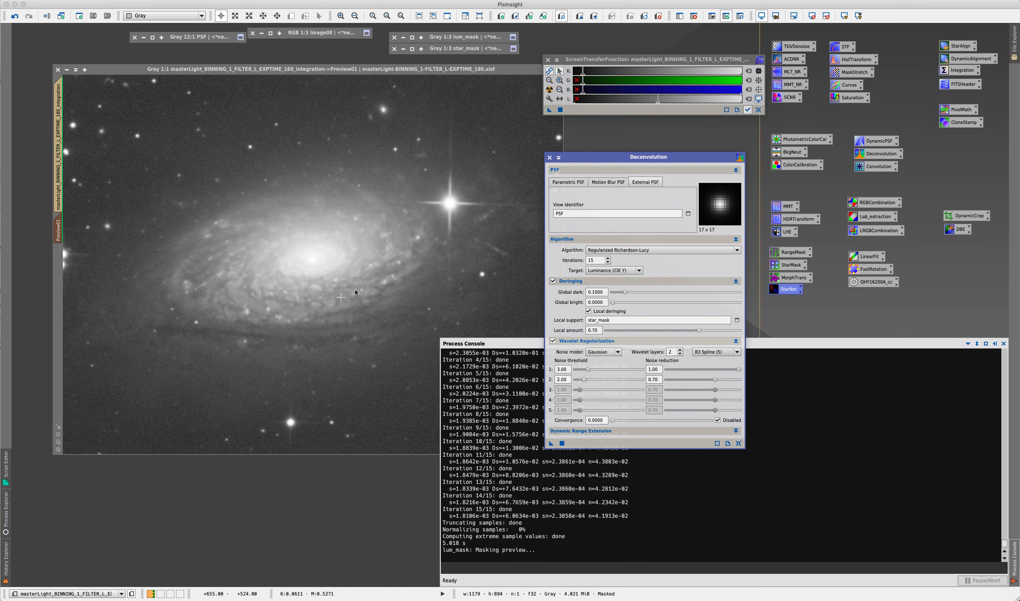
pyautogui.click(434, 325)
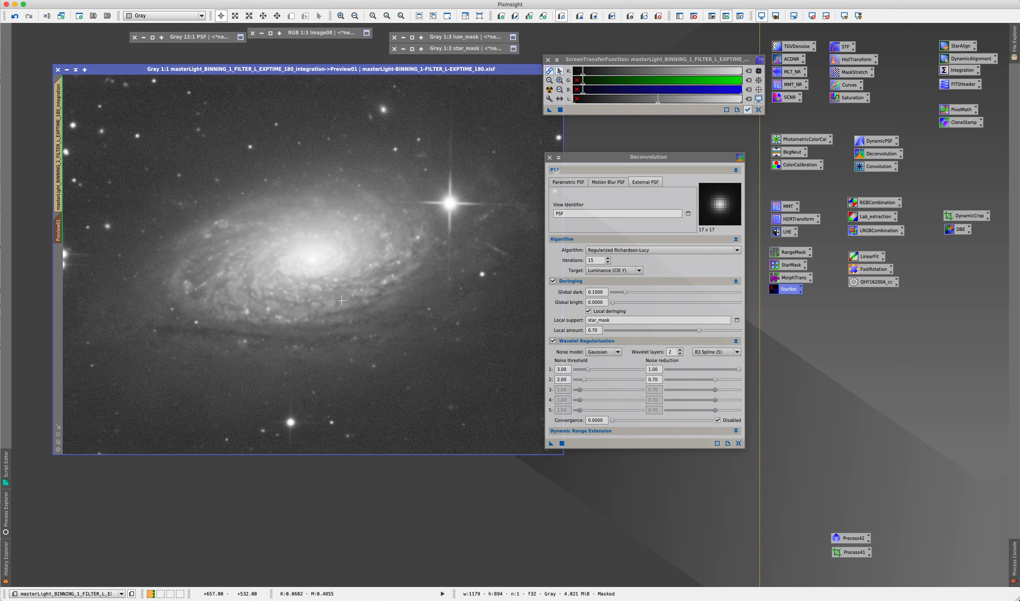
# - Set the deringing Global dark value to 0.05 and run Deconvolution on Preview01
pyautogui.doubleClick(600, 292)
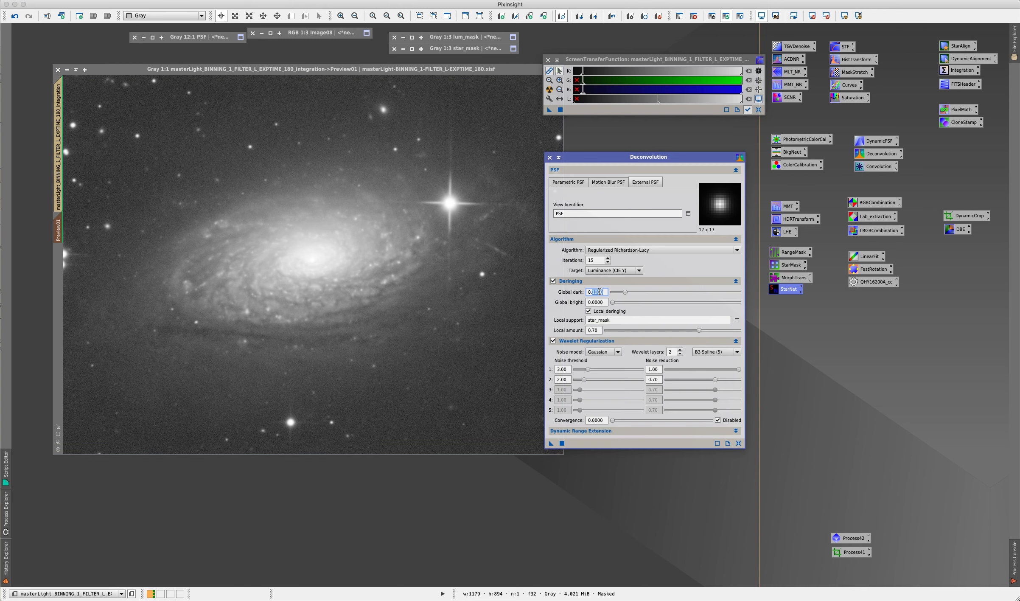
pyautogui.write('05')
pyautogui.press('Tab')
pyautogui.click(562, 443)
# - Set the deconvolution to 25 iterations and run it on Preview01
pyautogui.doubleClick(592, 260)
pyautogui.write('25')
pyautogui.press('Tab')
pyautogui.click(562, 443)
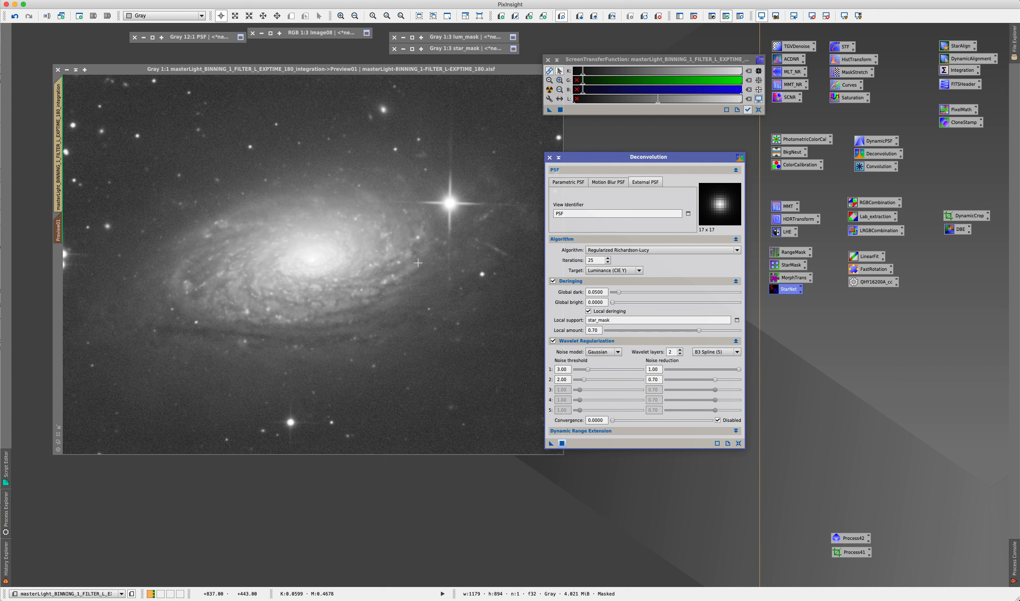
# - Set the deringing Global dark value to 0.07 and run Deconvolution on Preview01
pyautogui.doubleClick(597, 292)
pyautogui.write('0.07')
pyautogui.press('Tab')
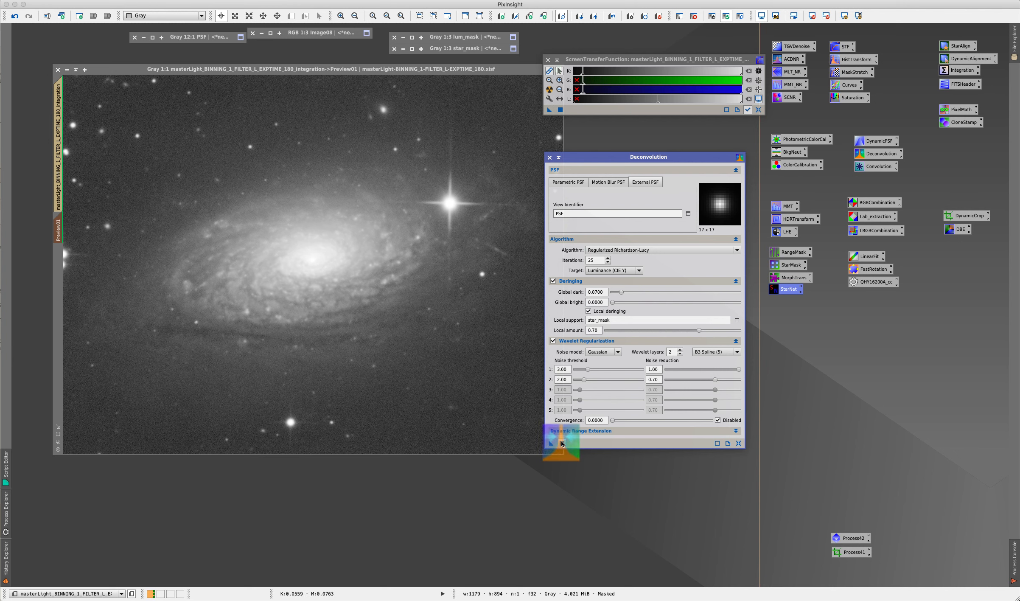
pyautogui.click(562, 443)
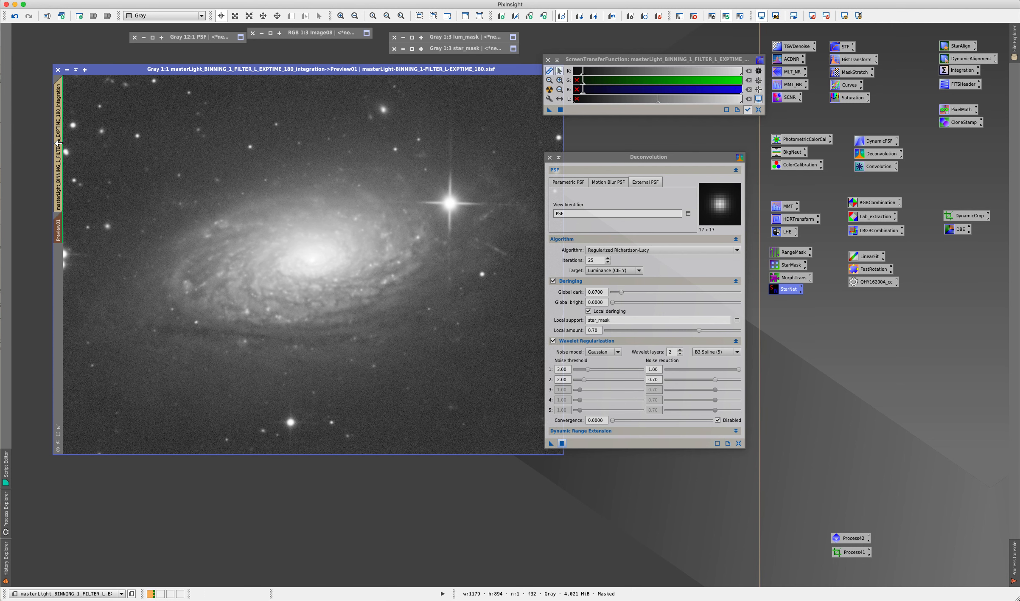
# - Switch from Preview01 to the full luminance image and apply the deconvolution to it
pyautogui.click(58, 143)
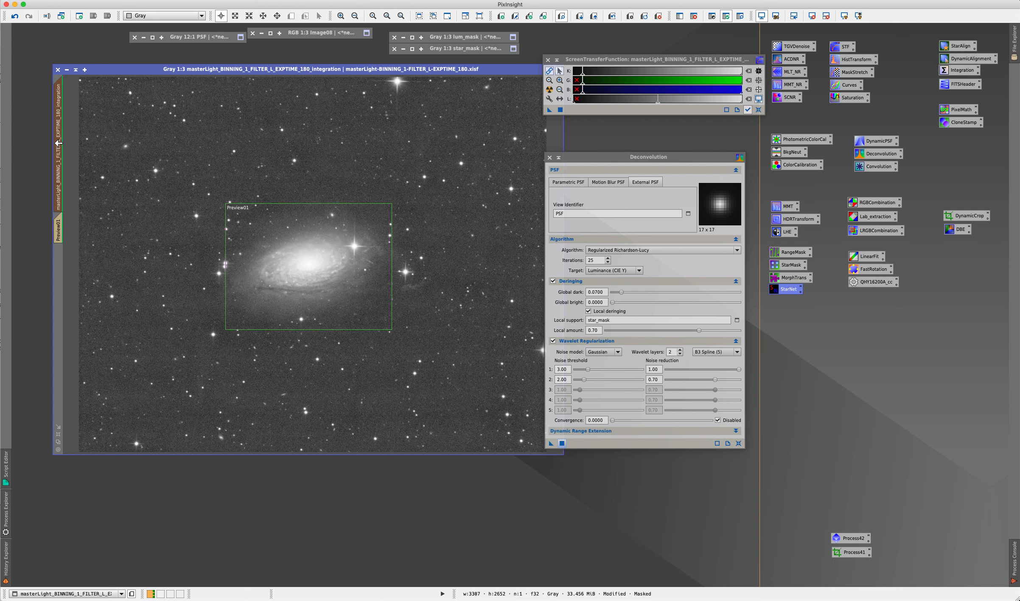
pyautogui.click(562, 444)
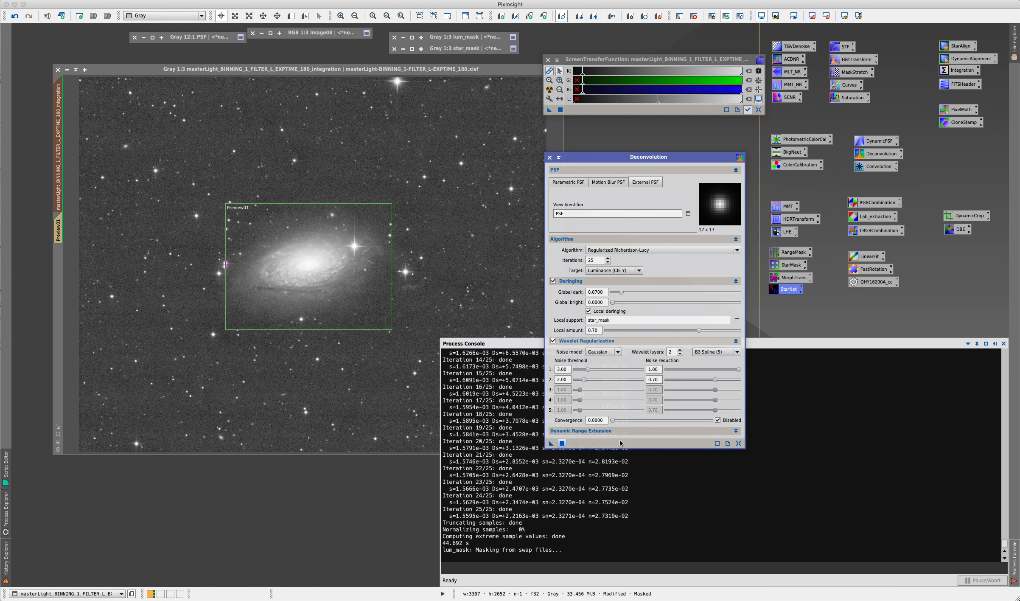
# - Compare the luminance image before and after deconvolution at 1:1 by repeatedly undoing and redoing it
pyautogui.click(265, 230)
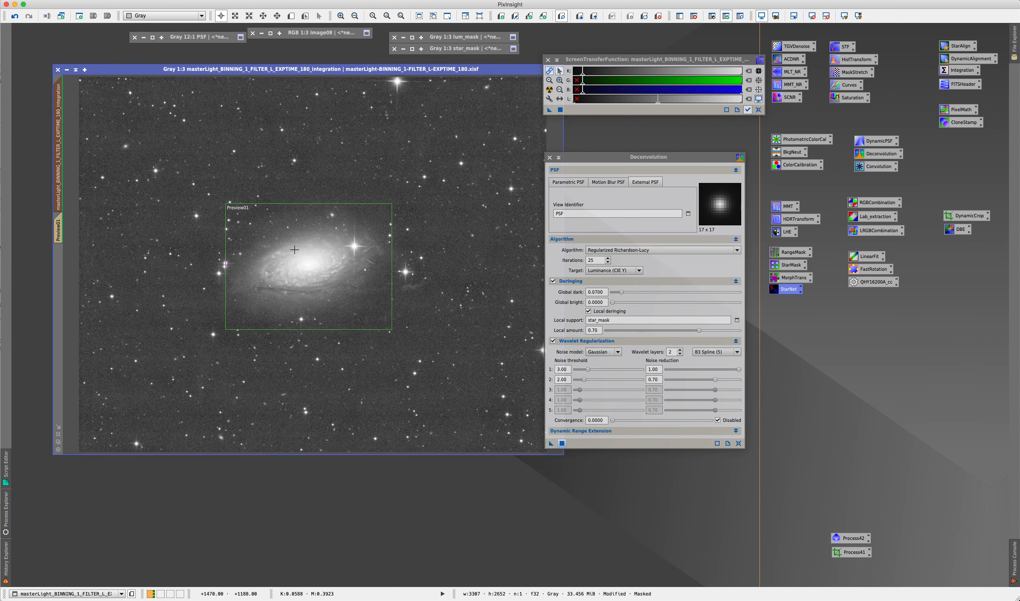
pyautogui.hotkey('ctrl', '1')
pyautogui.press('super+z')
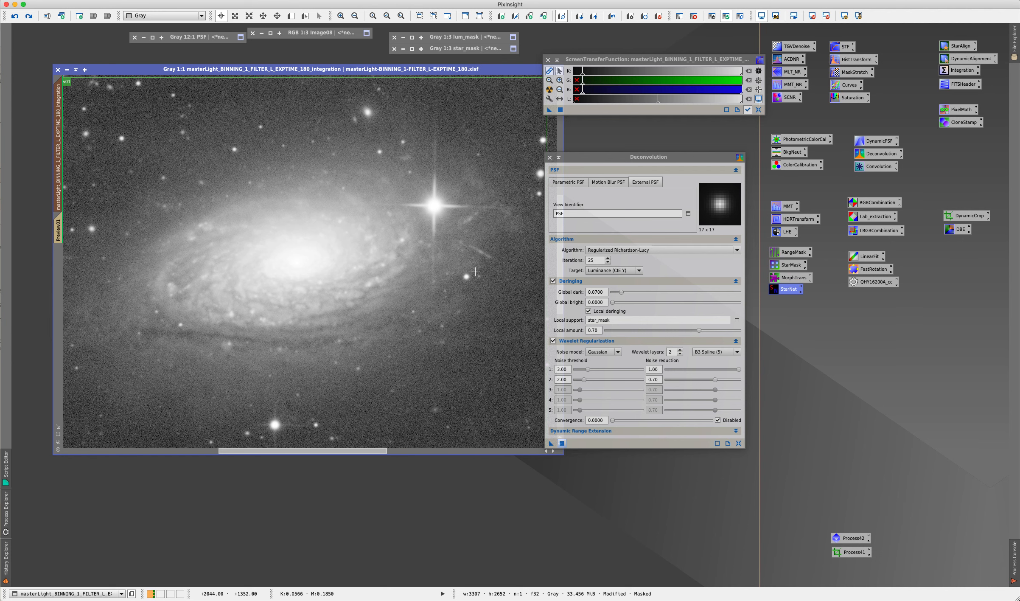
pyautogui.press('super+y')
pyautogui.press('super+z')
pyautogui.press('super+y')
pyautogui.press('super+z')
pyautogui.press('super+y')
pyautogui.press('super+0')
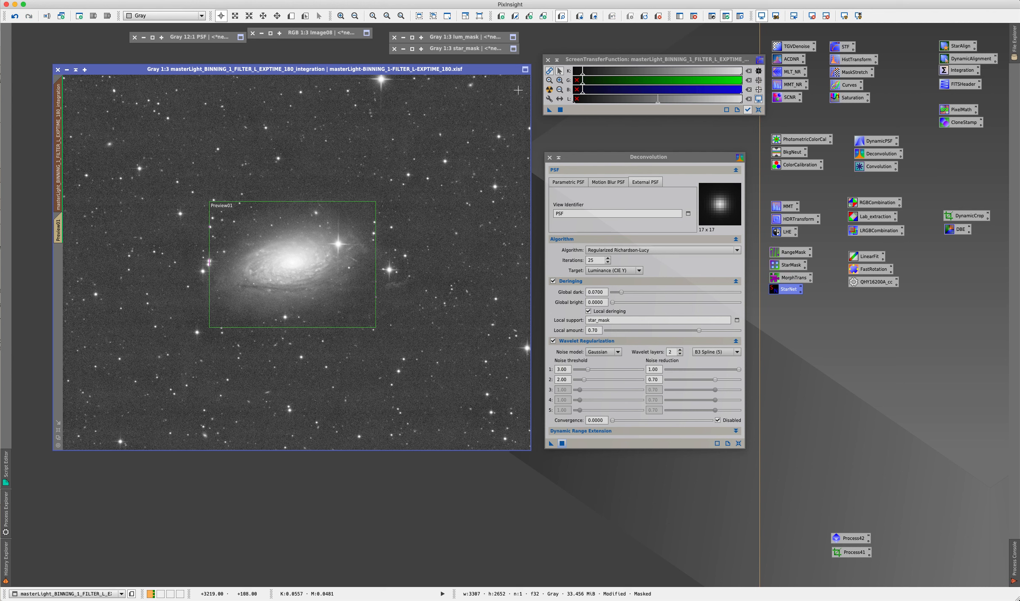
# - Close Deconvolution and ScreenTransferFunction, and delete Preview01 from the luminance image
pyautogui.click(549, 157)
pyautogui.click(548, 59)
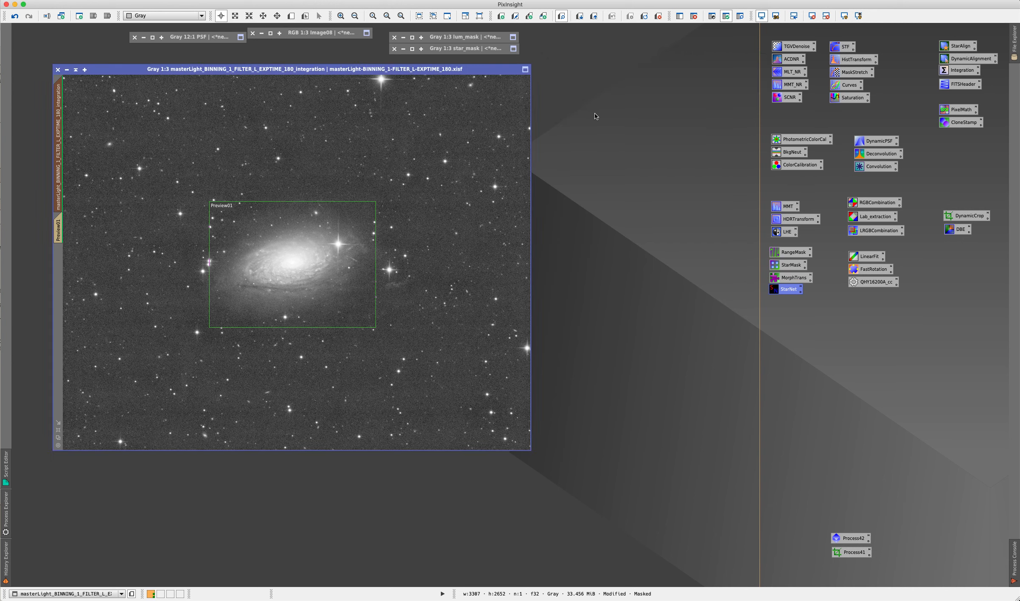
pyautogui.click(659, 16)
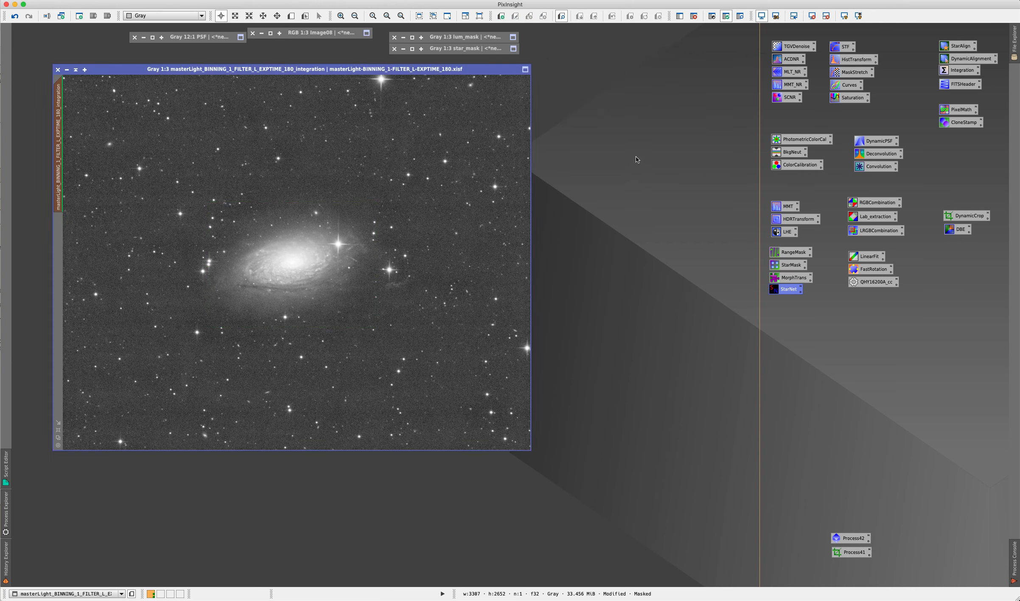
# - Display the mask overlay on the luminance image and invert the mask
pyautogui.click(740, 16)
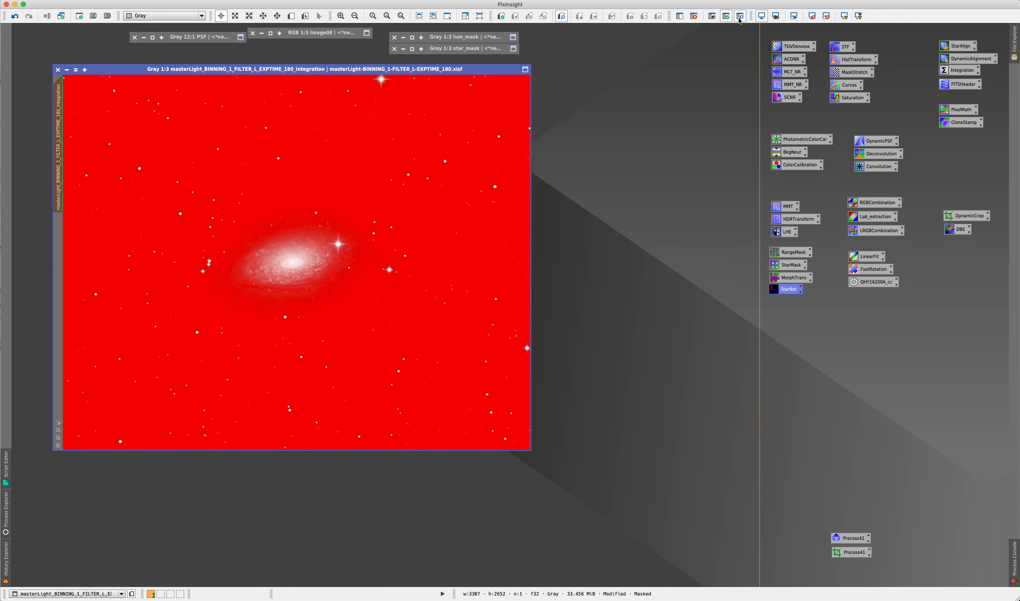
pyautogui.click(712, 16)
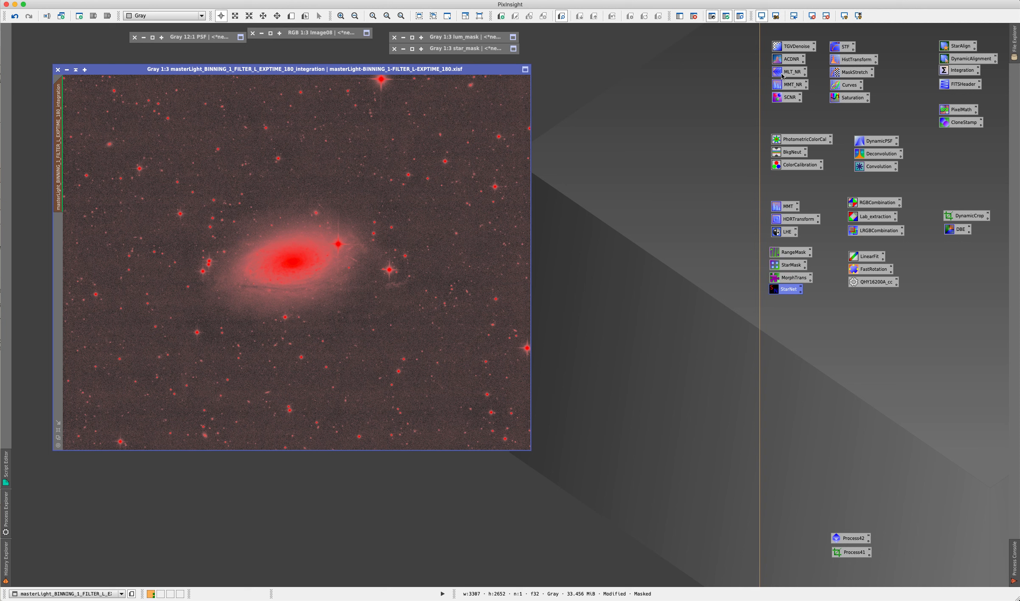
# - Open the saved MMT_NR process, hide the mask overlay, and apply its four-layer MultiscaleMedianTransform noise reduction to the luminance image
pyautogui.doubleClick(792, 84)
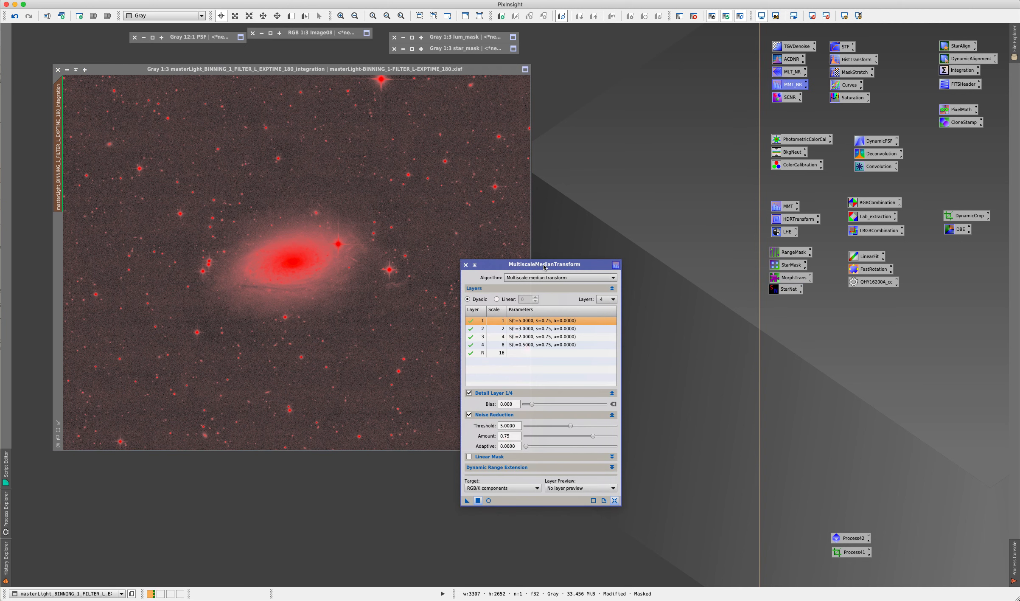
pyautogui.moveTo(544, 266); pyautogui.dragTo(665, 155)
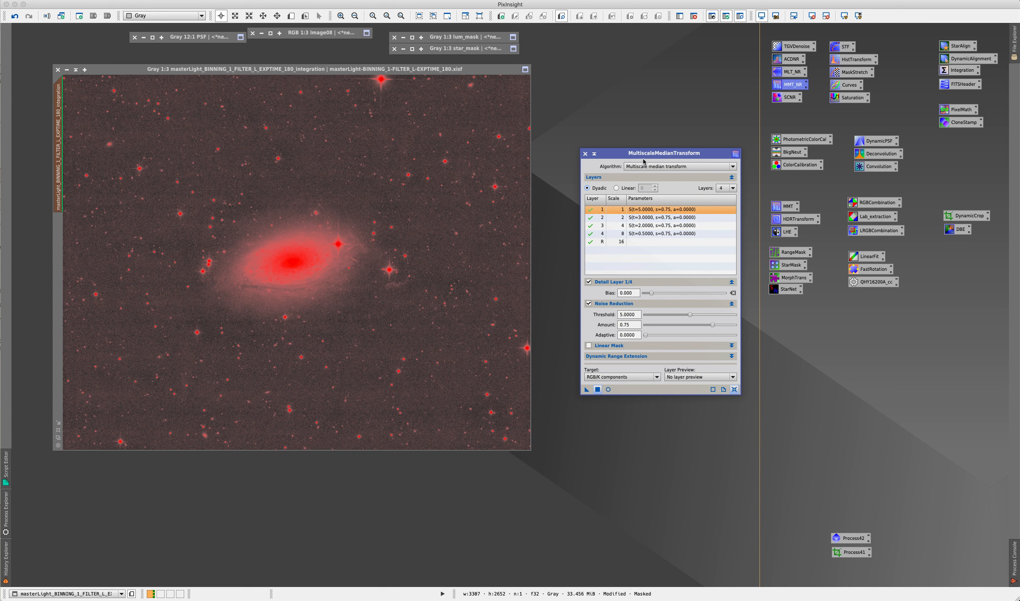
pyautogui.click(740, 15)
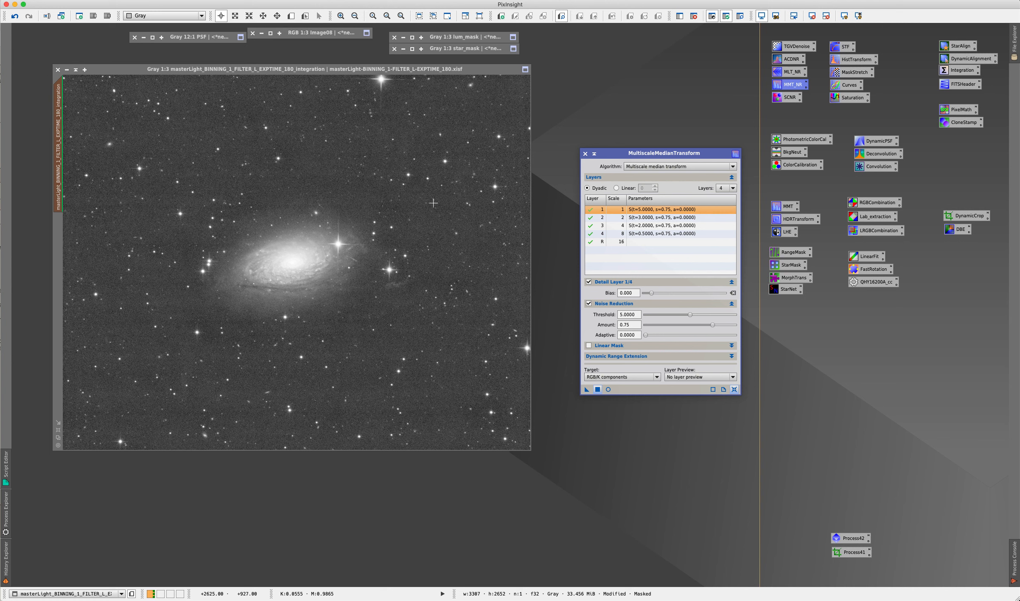
pyautogui.click(598, 389)
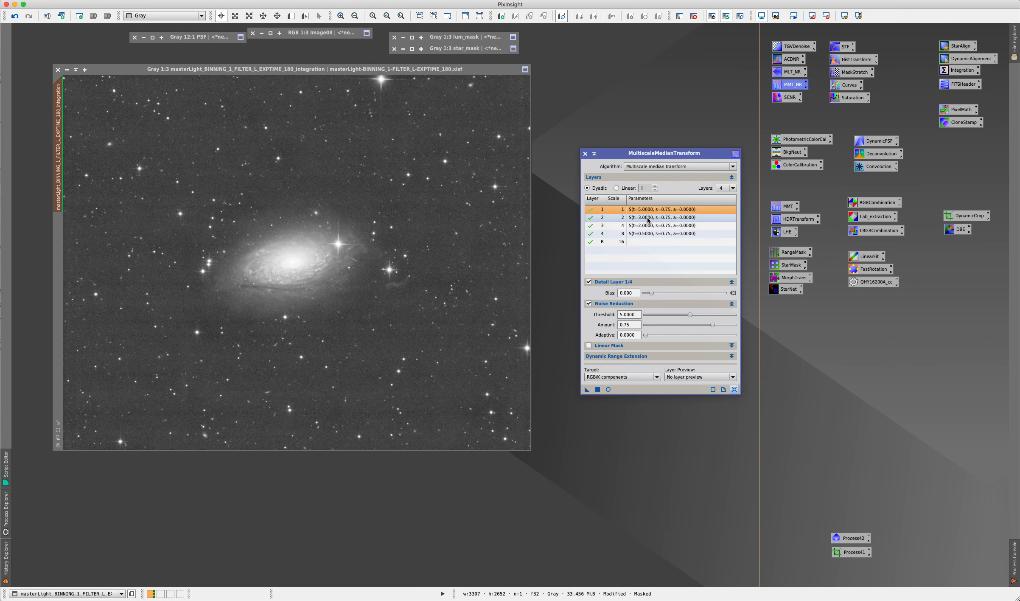
# - Compare the luminance image with and without noise reduction, and inspect the galaxy at 1:1
pyautogui.click(424, 230)
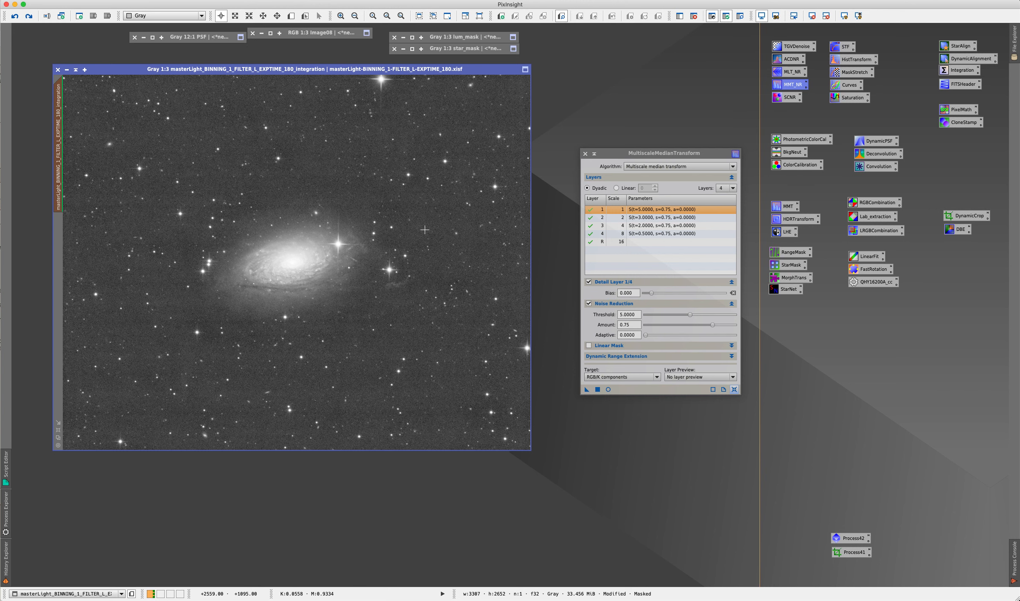
pyautogui.press('super+y')
pyautogui.scroll(1, 421, 232)
pyautogui.scroll(1, 422, 232)
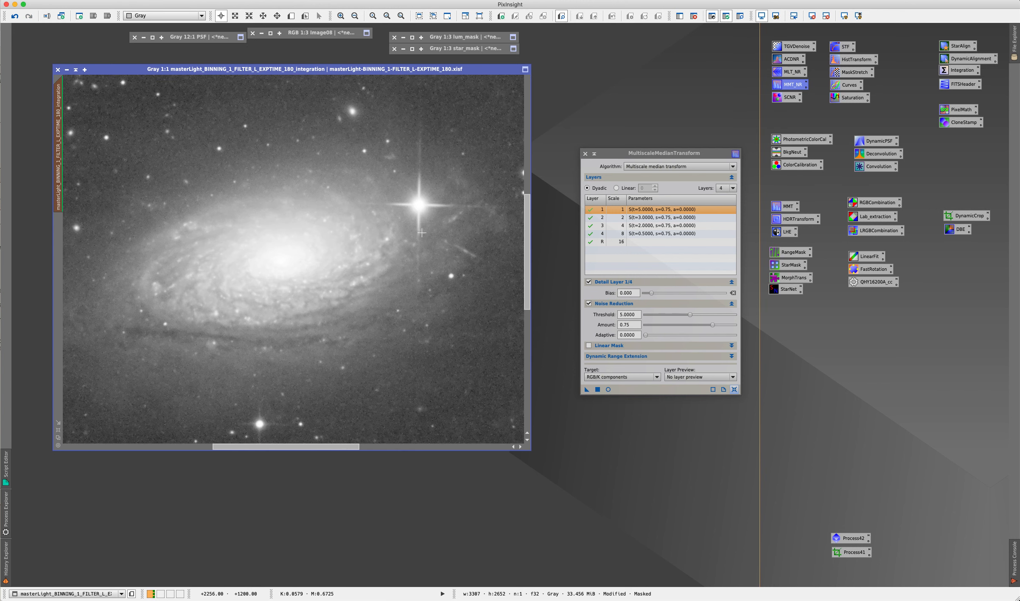
# - Recheck the noise reduction across the whole luminance image and close MultiscaleMedianTransform
pyautogui.press('super+shift+z')
pyautogui.scroll(-2, 422, 233)
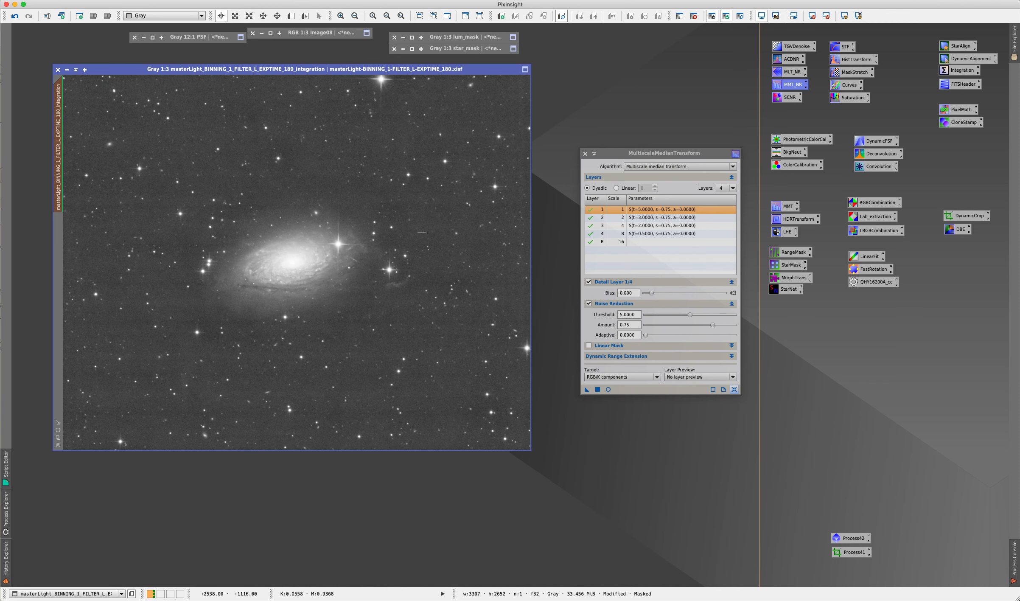
pyautogui.press('super+z')
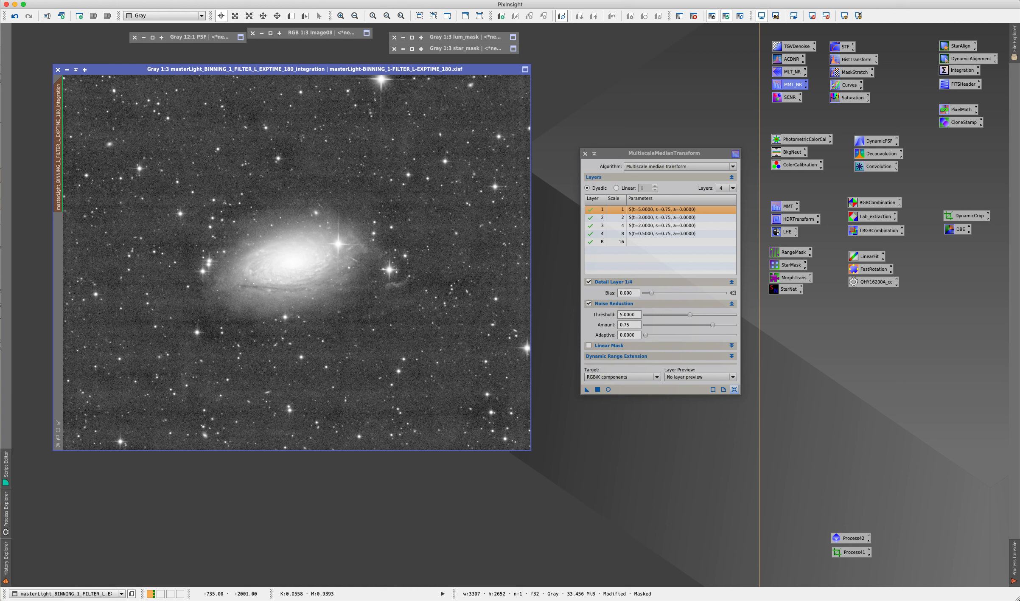
pyautogui.click(585, 153)
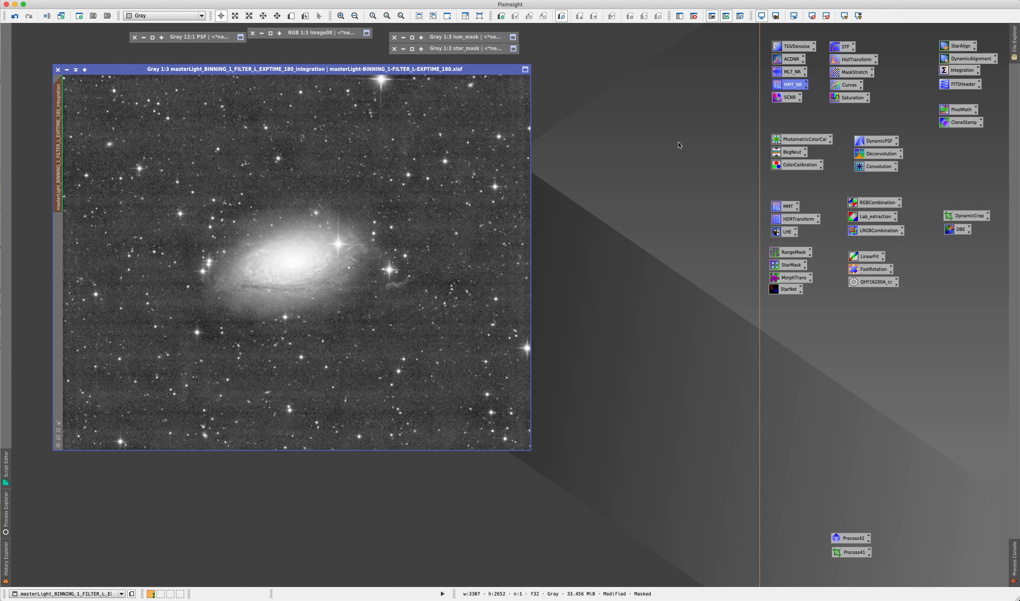
# - Open HistogramTransformation with the luminance master integration as its view, and reset that image's screen stretch
pyautogui.doubleClick(846, 62)
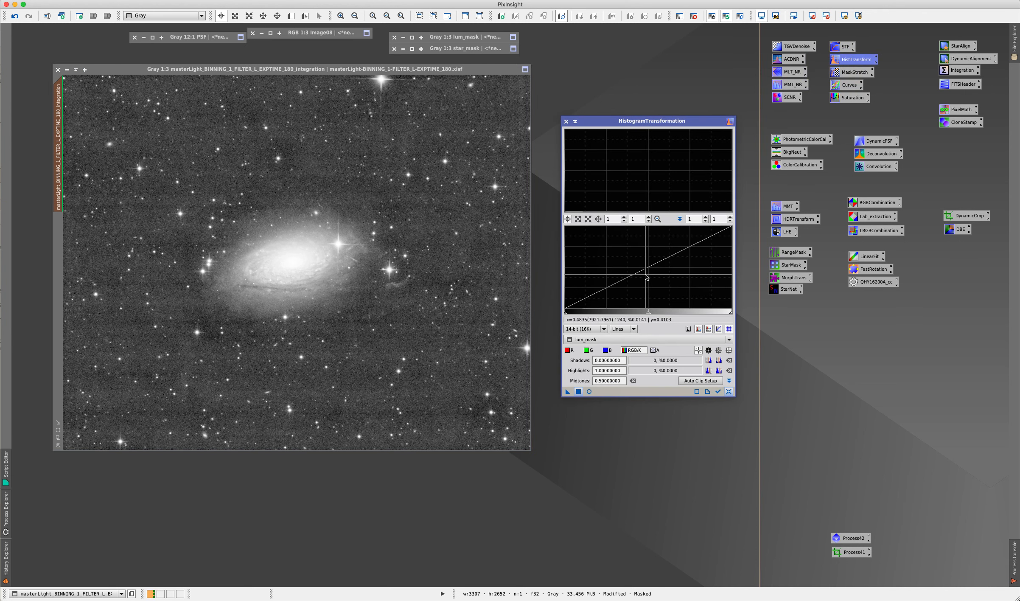
pyautogui.click(622, 339)
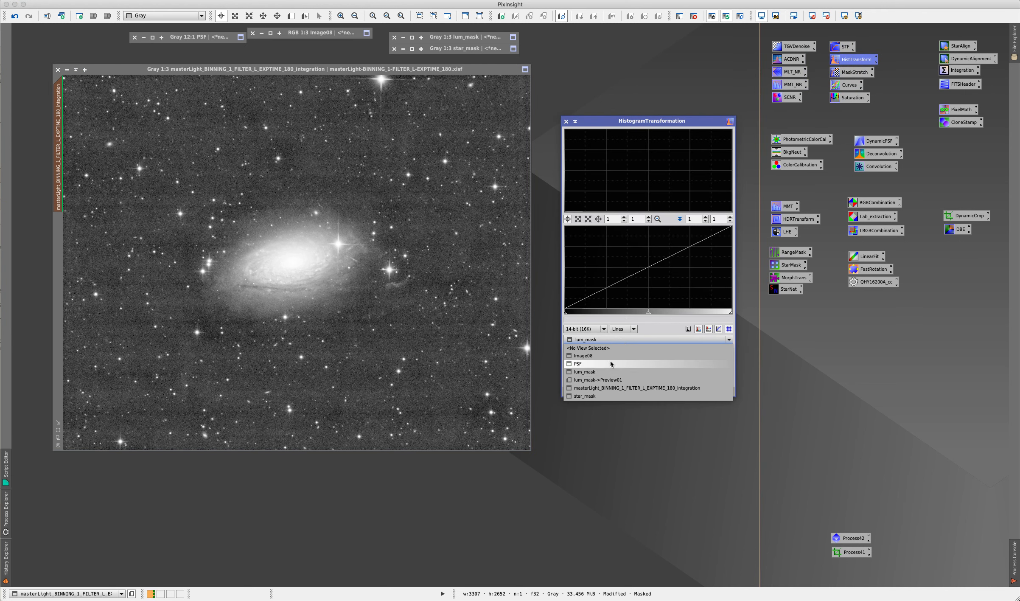
pyautogui.click(618, 388)
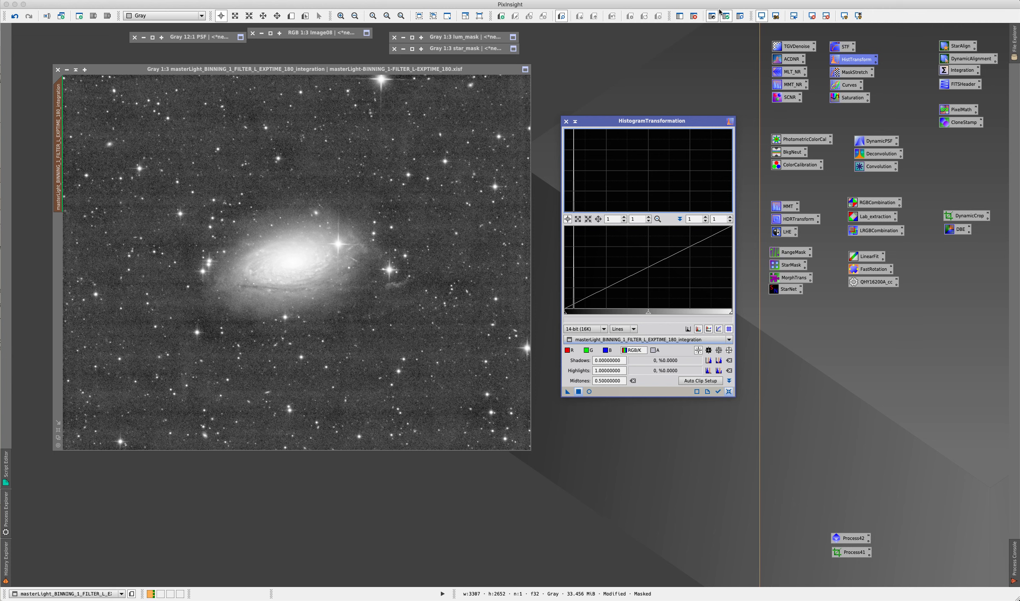
pyautogui.click(811, 16)
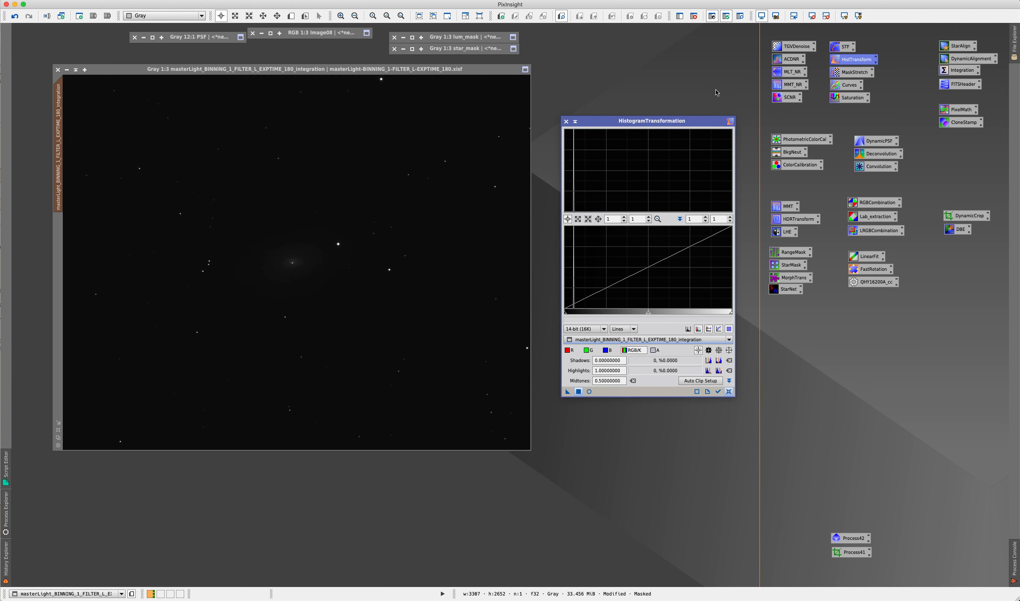
# - Set the histogram shadows to 0.05403220 and midtones to 0.01781655, and preview the stretch in real time with the mask disabled
pyautogui.click(706, 361)
pyautogui.moveTo(652, 313); pyautogui.dragTo(576, 313)
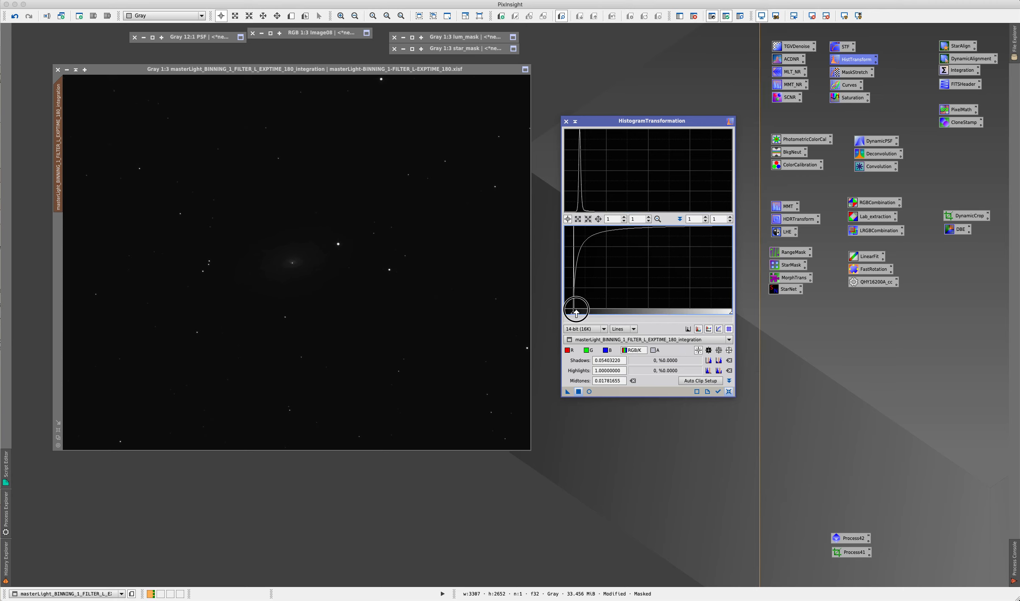
pyautogui.scroll(7, 588, 261)
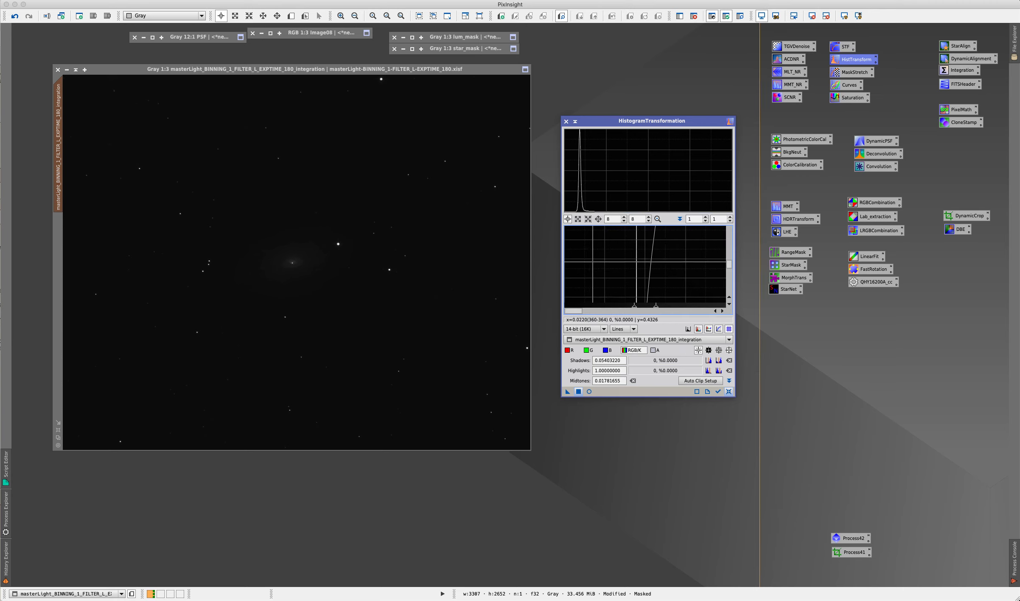
pyautogui.click(590, 391)
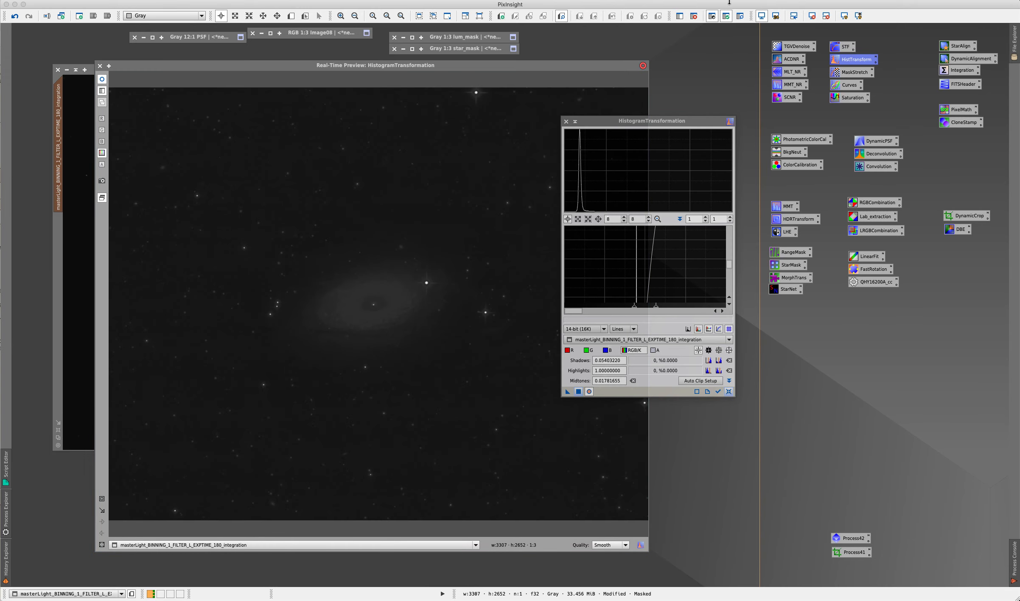
pyautogui.click(728, 15)
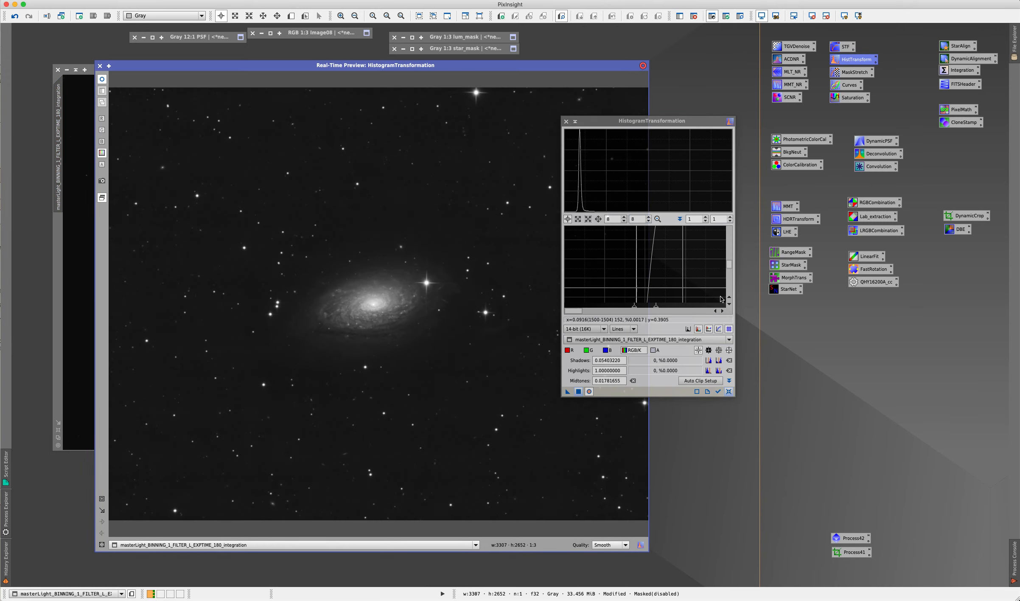
# - Refine the stretch to shadows 0.05513620 and midtones 0.01061262, and apply it to the luminance image
pyautogui.moveTo(730, 266); pyautogui.dragTo(729, 309)
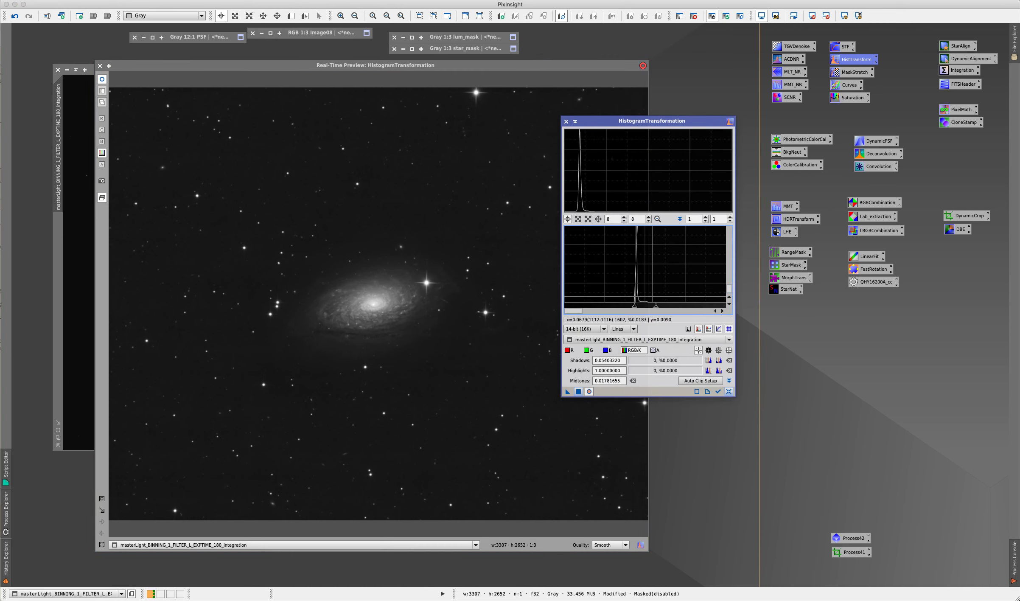
pyautogui.moveTo(656, 306); pyautogui.dragTo(570, 313)
pyautogui.scroll(7, 655, 280)
pyautogui.scroll(2, 655, 280)
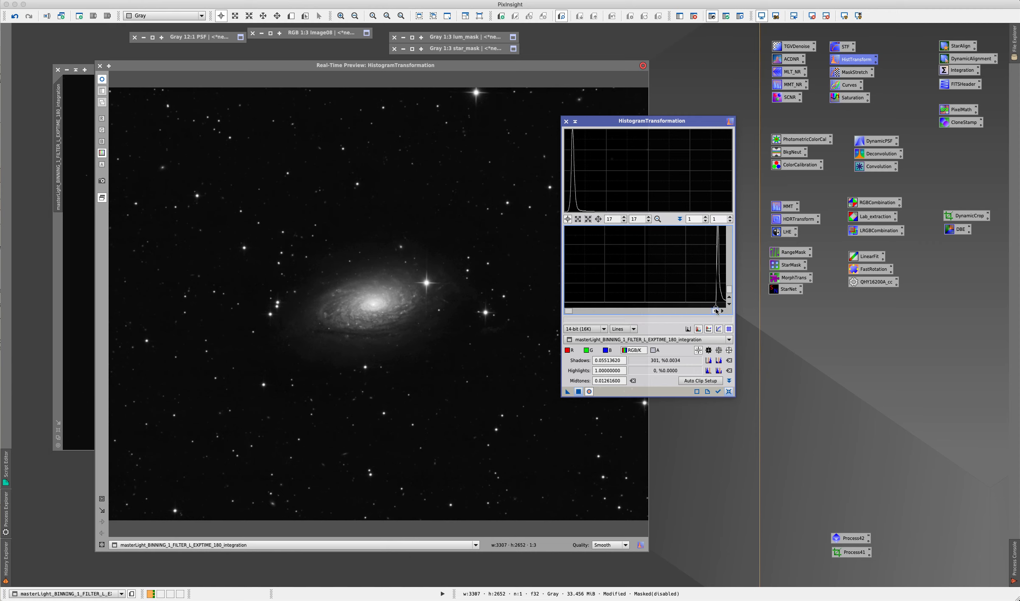
pyautogui.click(722, 311)
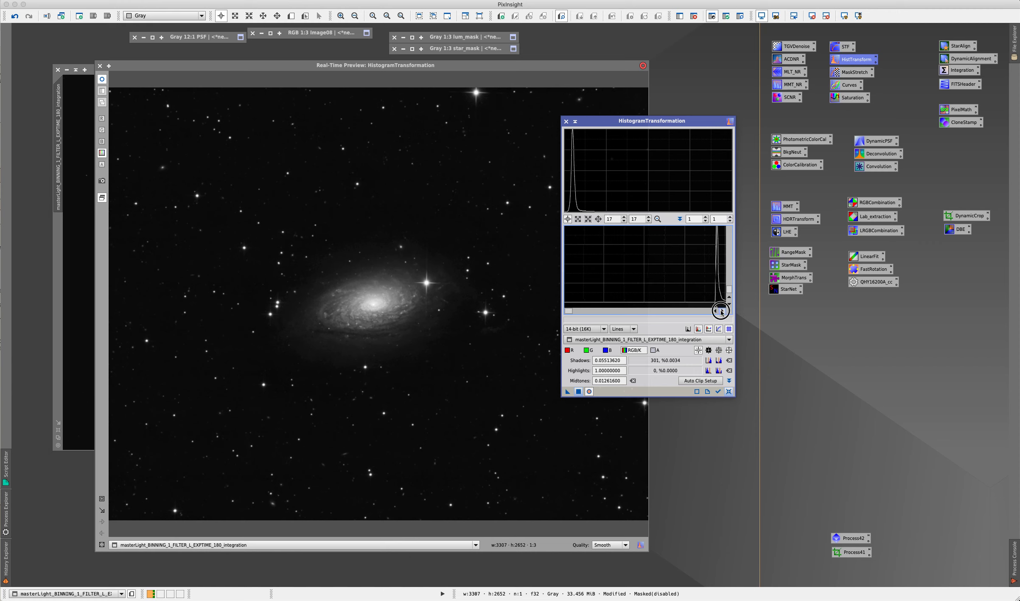
pyautogui.click(722, 310)
pyautogui.moveTo(568, 311); pyautogui.dragTo(571, 311)
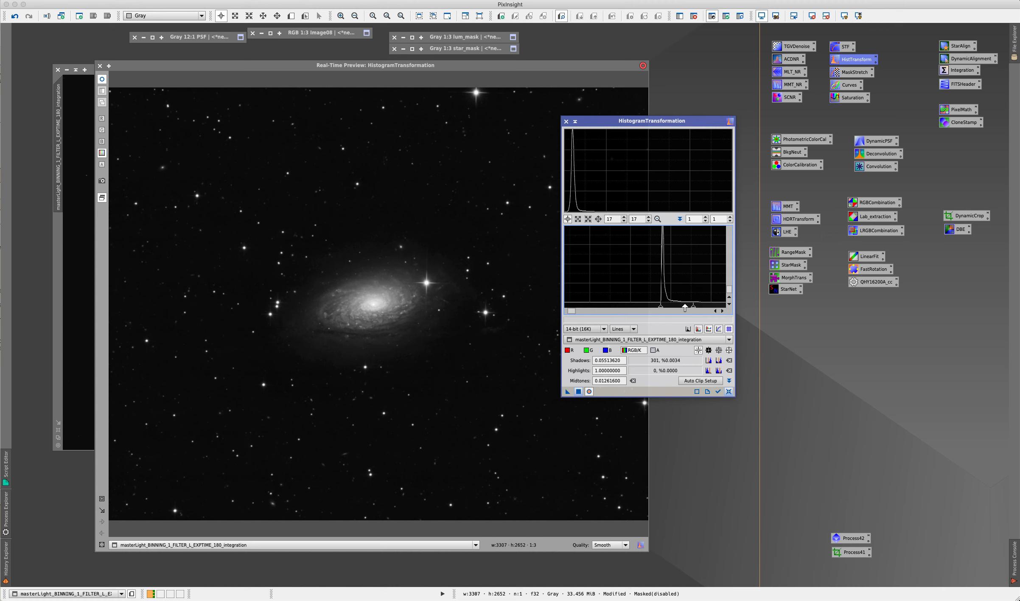
pyautogui.moveTo(693, 309); pyautogui.dragTo(688, 309)
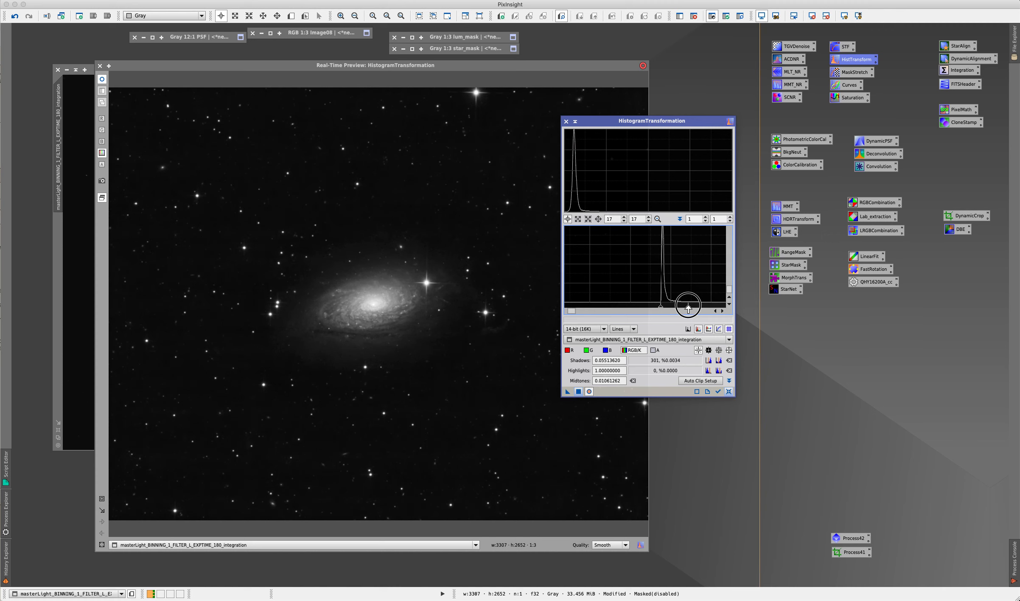
pyautogui.click(579, 391)
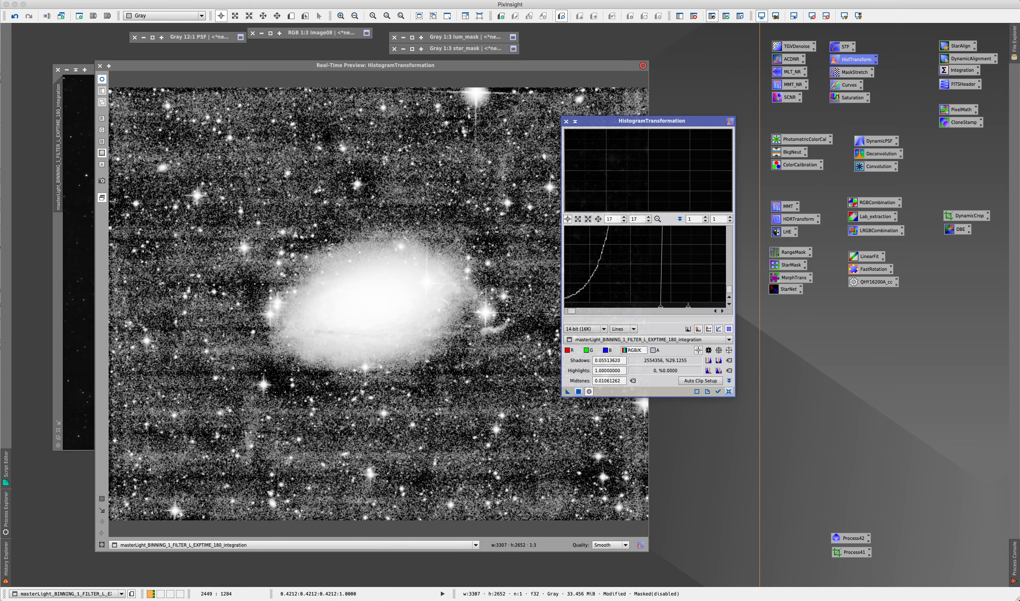
# - Close the real-time preview and HistogramTransformation, and replace the open luminance image with the minimised RGB image Image08
pyautogui.click(99, 66)
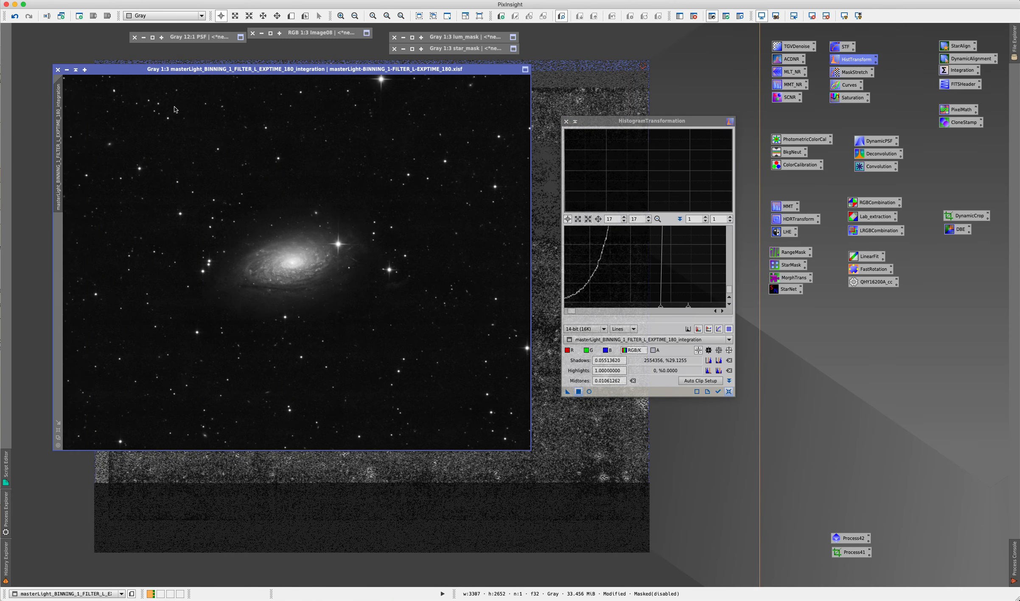
pyautogui.click(76, 70)
pyautogui.moveTo(307, 265); pyautogui.dragTo(146, 68)
pyautogui.doubleClick(323, 33)
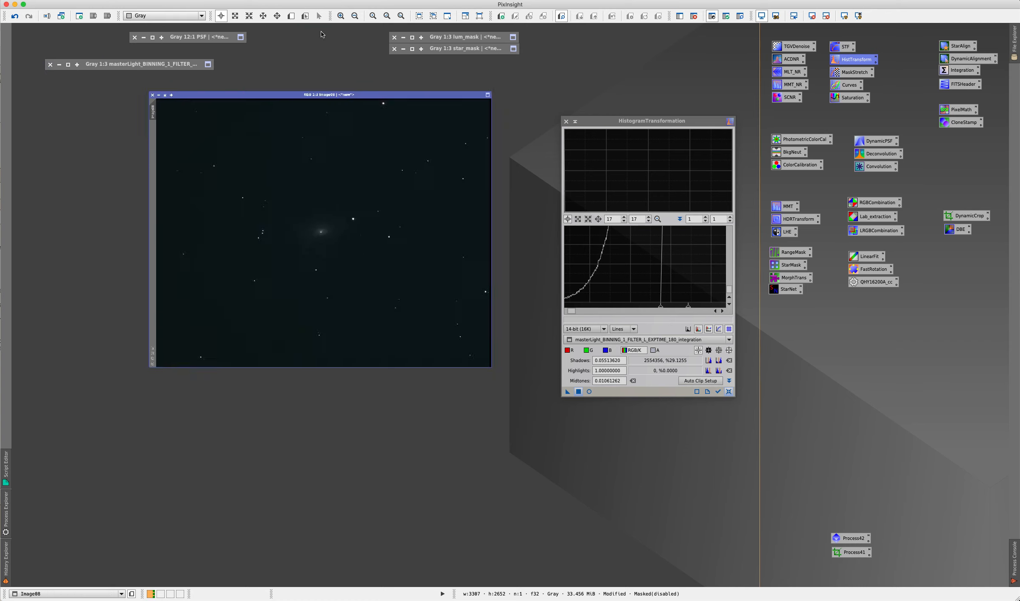
pyautogui.moveTo(350, 129); pyautogui.dragTo(278, 111)
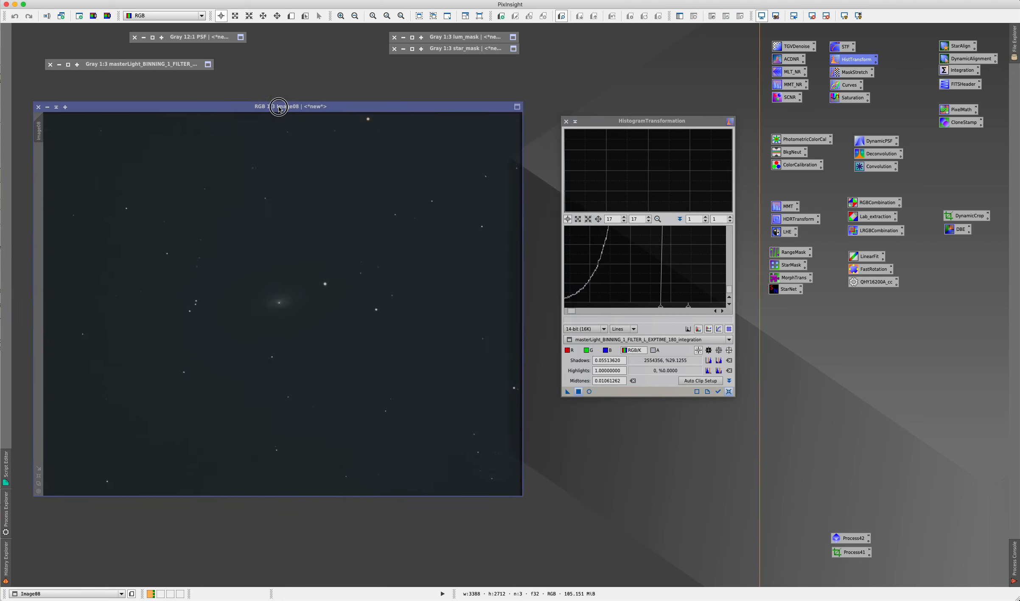
pyautogui.click(566, 122)
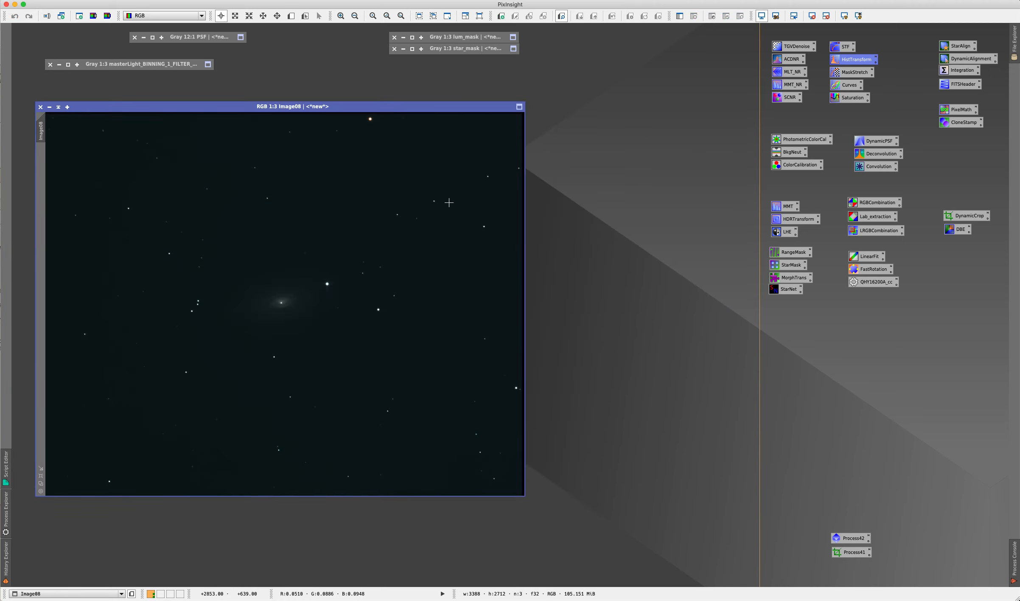
# - Apply the DynamicCrop stored in the Process42 container to Image08, and auto-stretch its display with unlinked channels
pyautogui.doubleClick(836, 538)
pyautogui.click(558, 248)
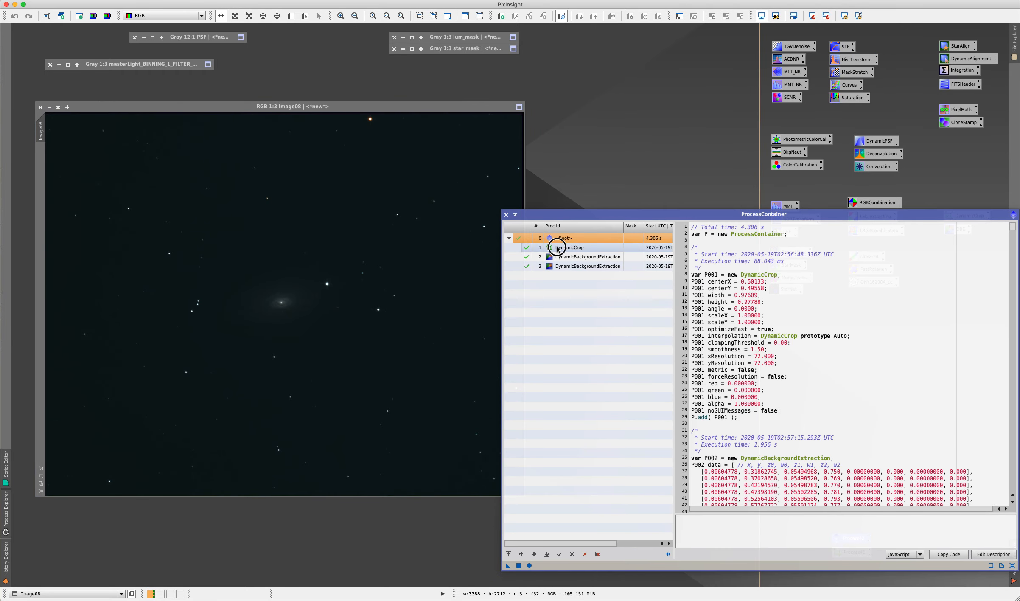
pyautogui.moveTo(557, 248); pyautogui.dragTo(406, 250)
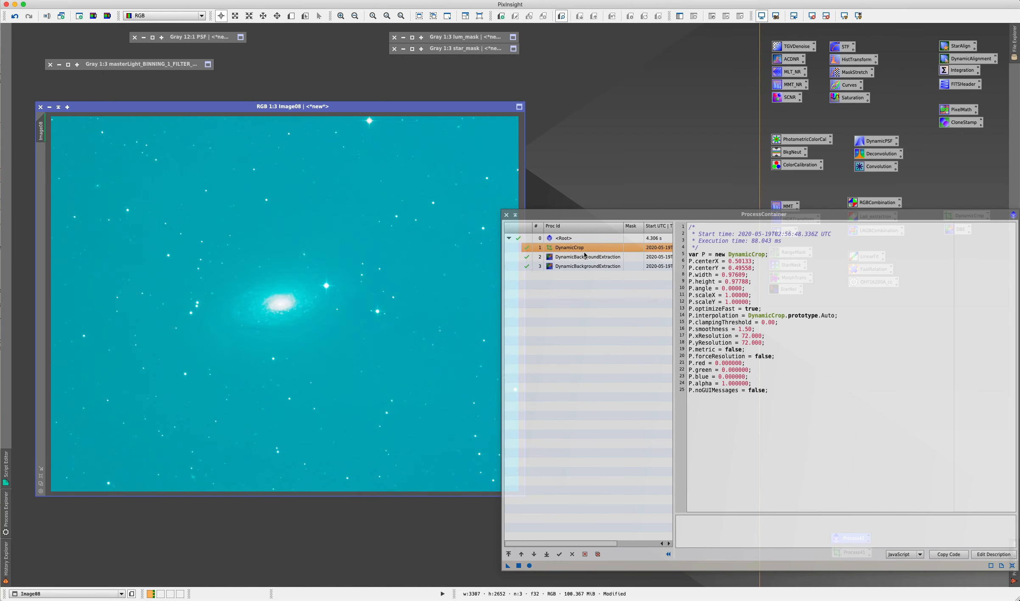
pyautogui.doubleClick(850, 50)
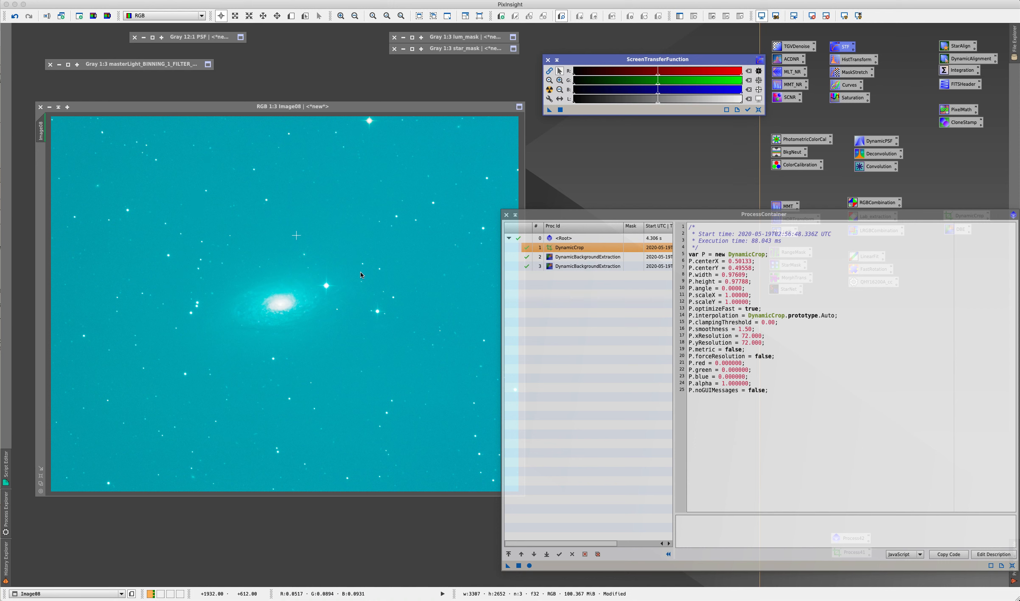
pyautogui.click(550, 89)
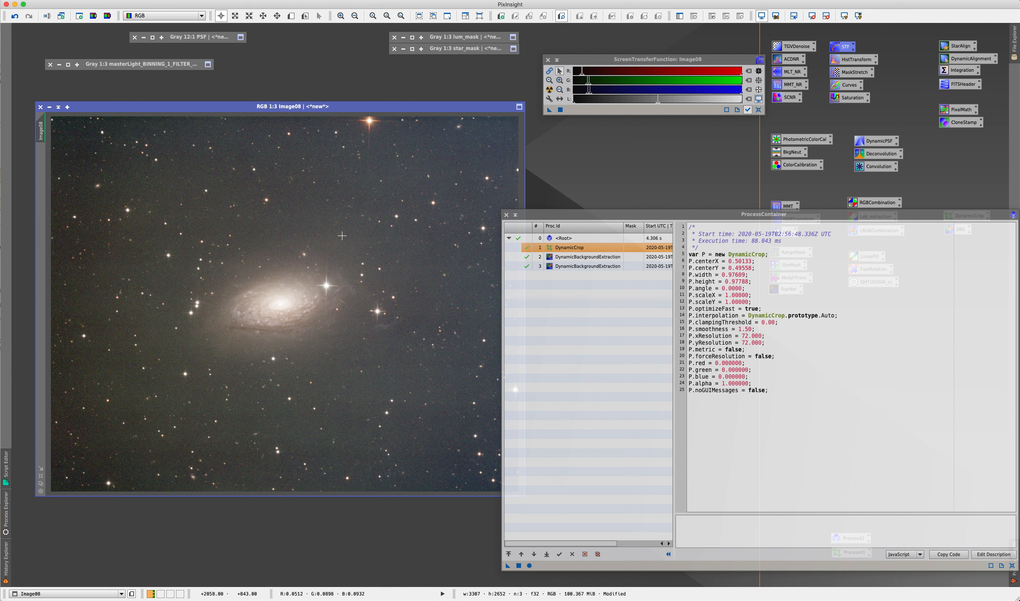
# - Run both stored DynamicBackgroundExtraction processes on Image08 one after the other, and close the process container
pyautogui.doubleClick(588, 257)
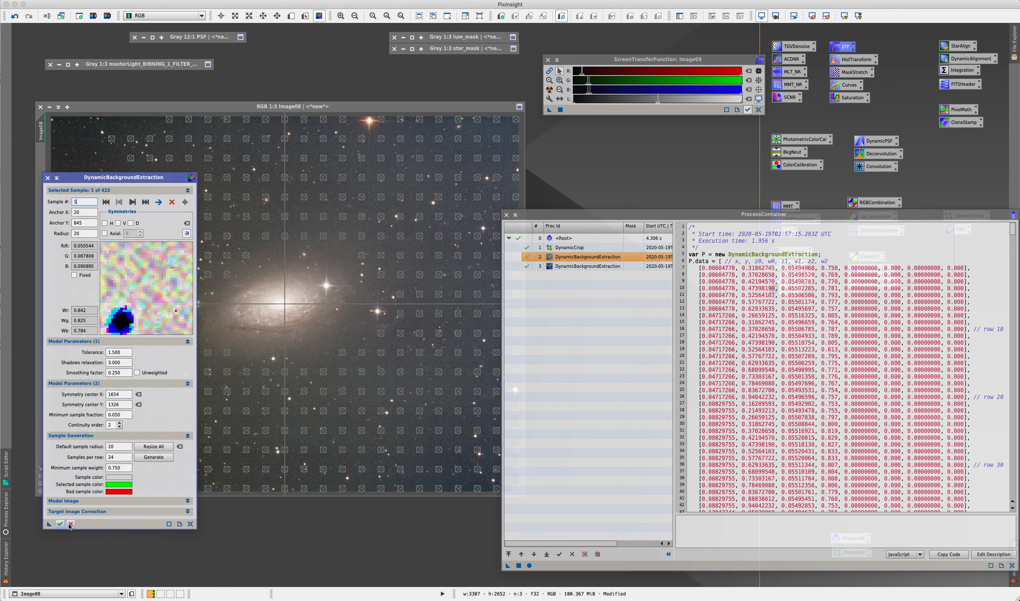
pyautogui.click(60, 524)
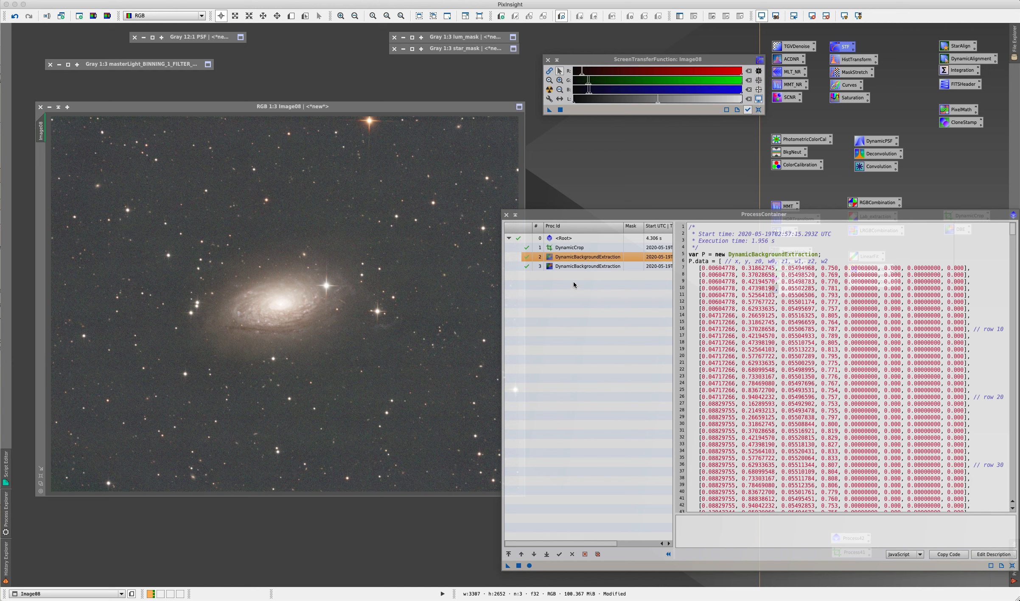
pyautogui.click(575, 265)
pyautogui.doubleClick(574, 266)
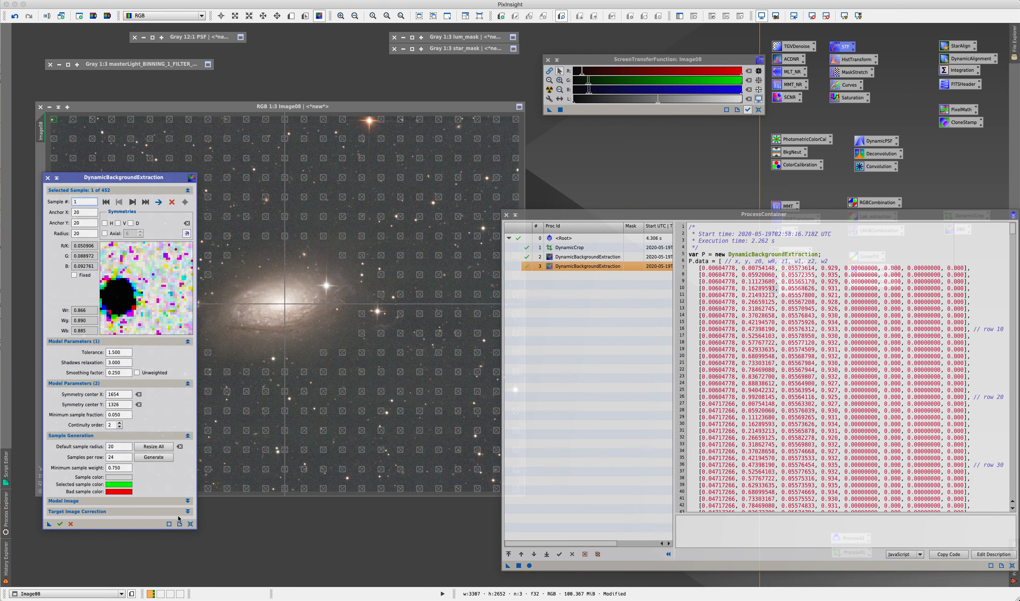
pyautogui.click(60, 524)
pyautogui.click(71, 524)
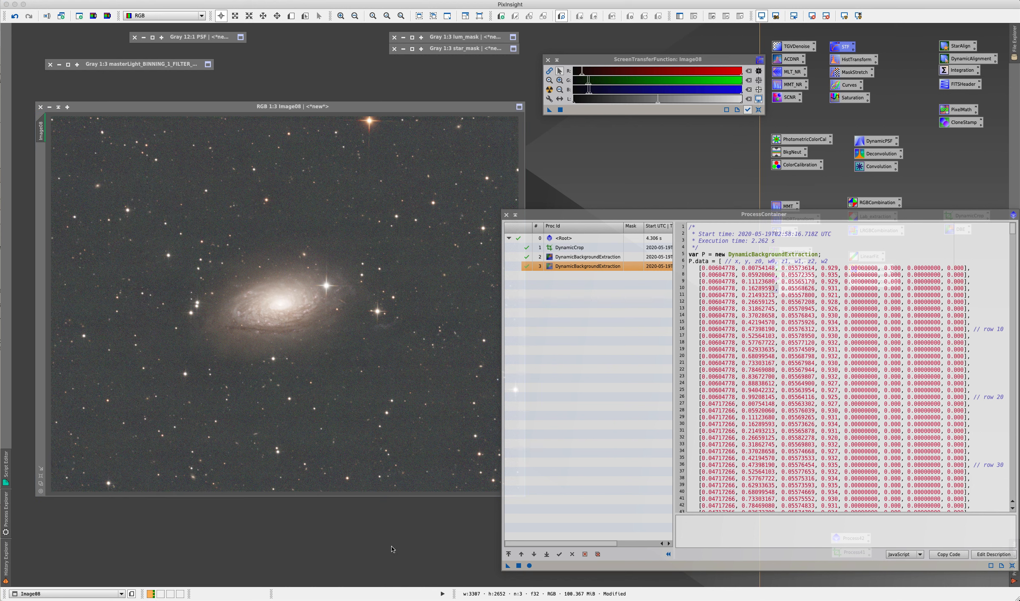
pyautogui.click(507, 214)
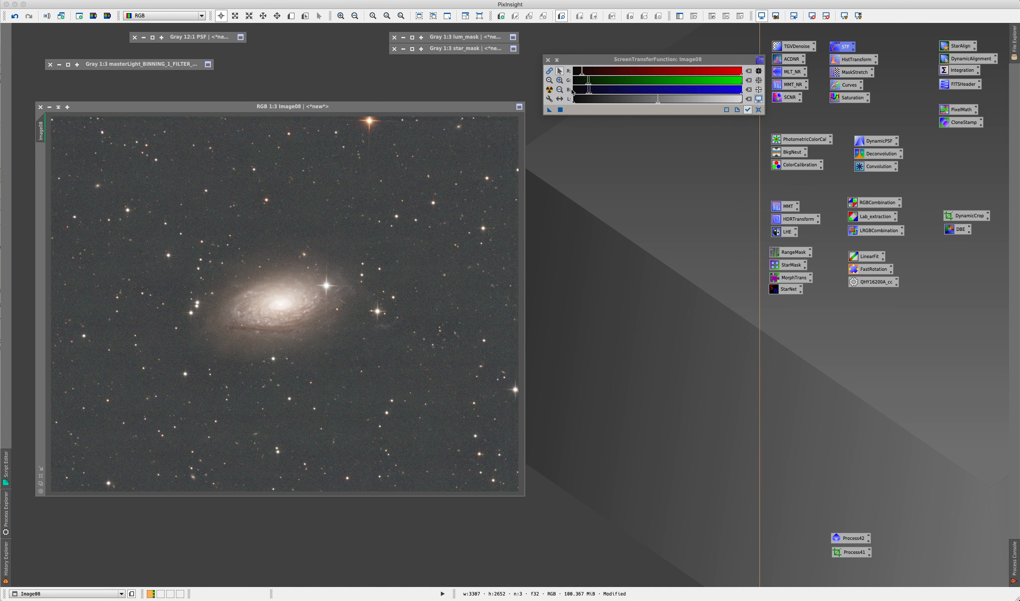
# - Link the screen stretch channels, apply the saved BkgNeut background neutralization to Image08, and auto-stretch its display again
pyautogui.click(549, 71)
pyautogui.click(549, 89)
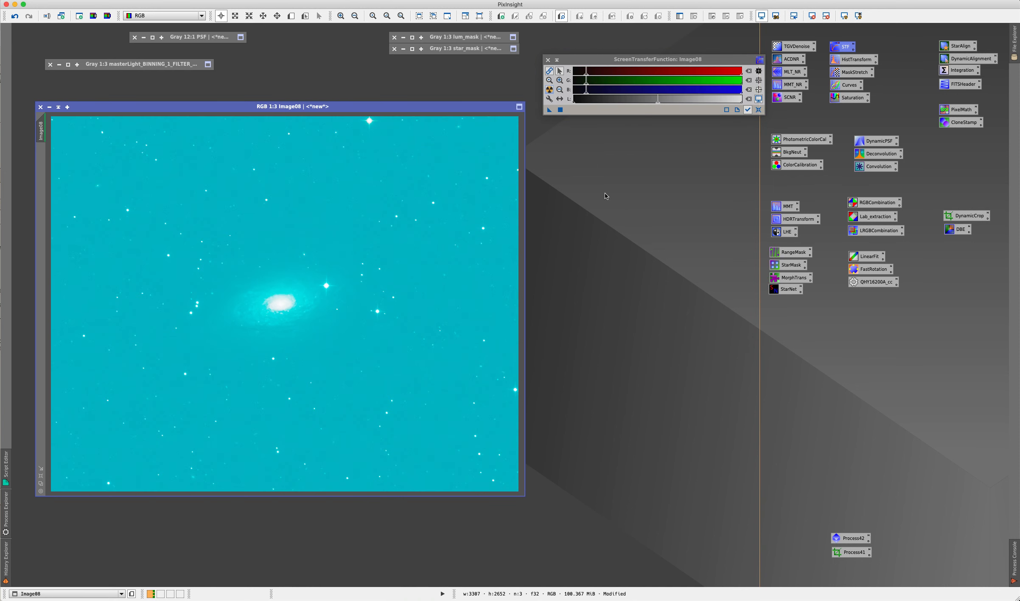
pyautogui.moveTo(788, 151); pyautogui.dragTo(346, 208)
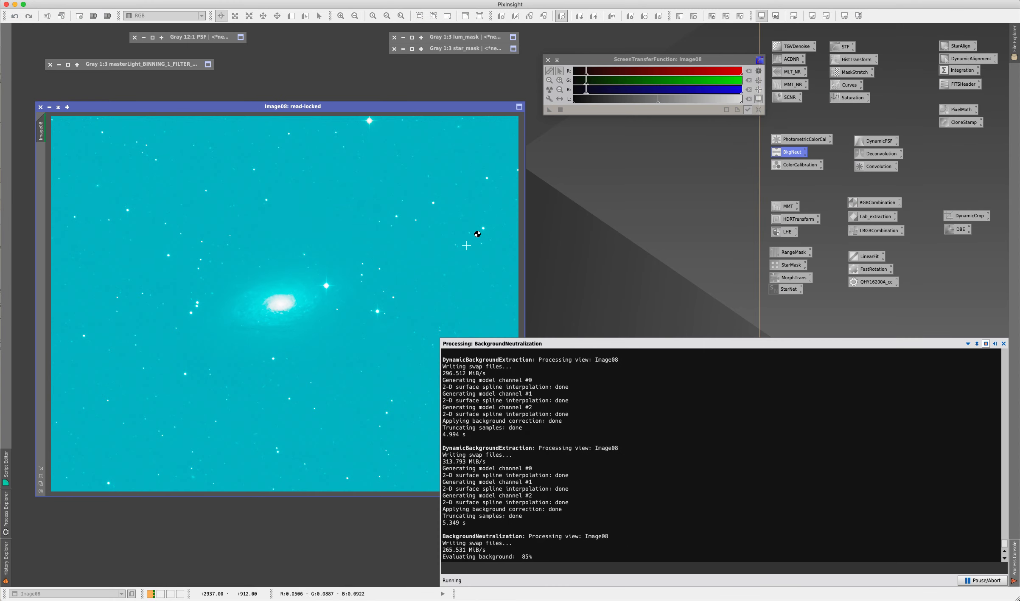
pyautogui.hotkey('ctrl', 'a')
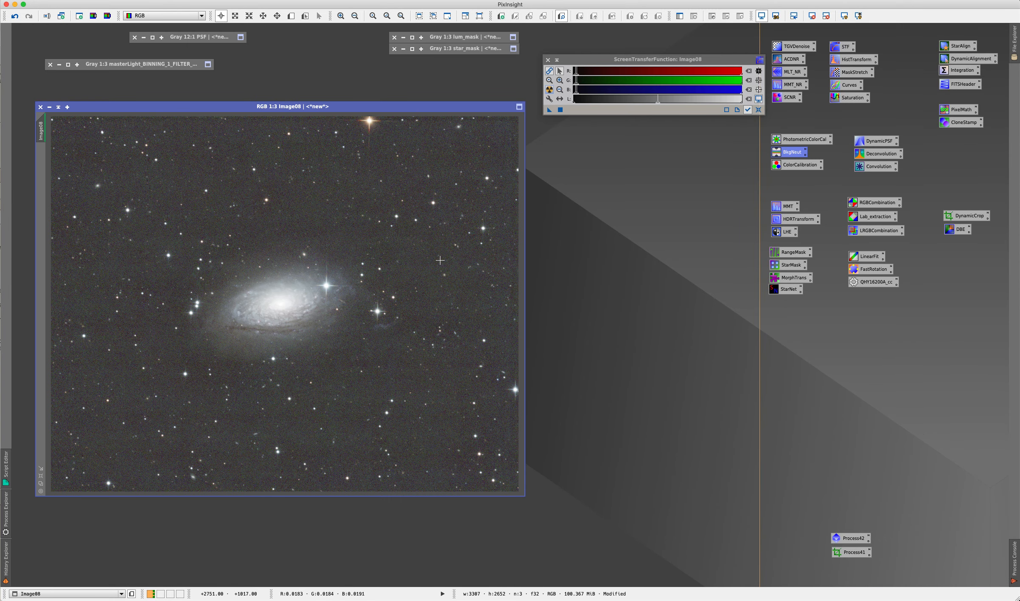
# - Open PhotometricColorCalibration, look up M63 in the online coordinate search, and load its coordinates into the image parameters
pyautogui.doubleClick(790, 142)
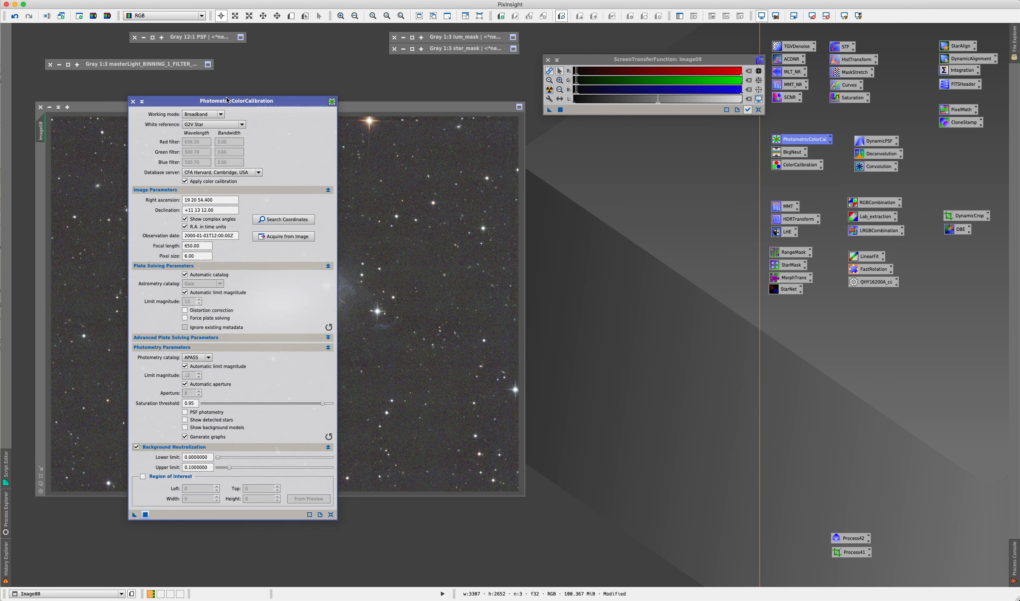
pyautogui.moveTo(227, 101); pyautogui.dragTo(648, 120)
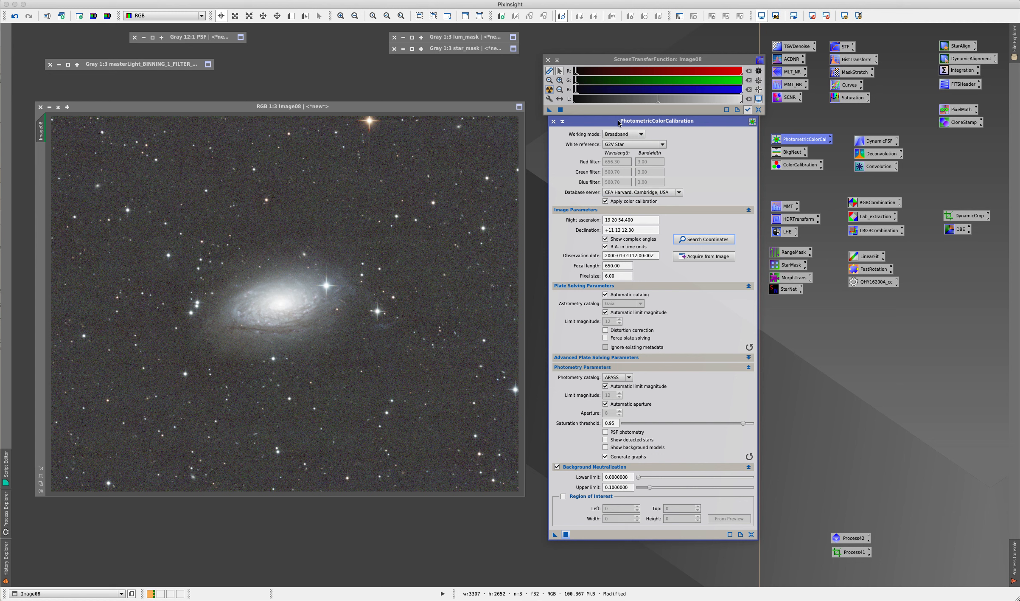
pyautogui.click(696, 240)
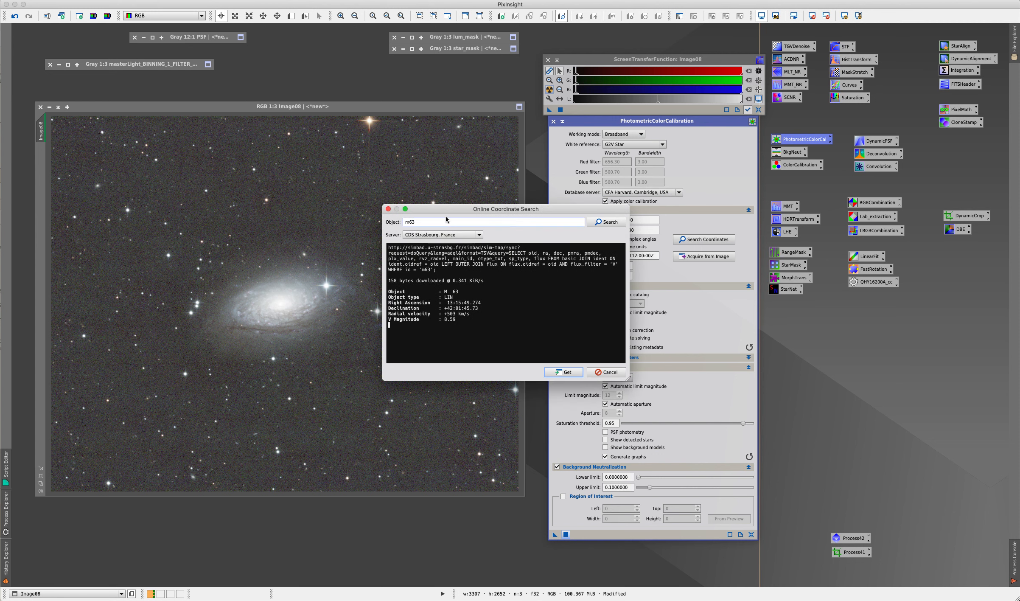
pyautogui.click(599, 222)
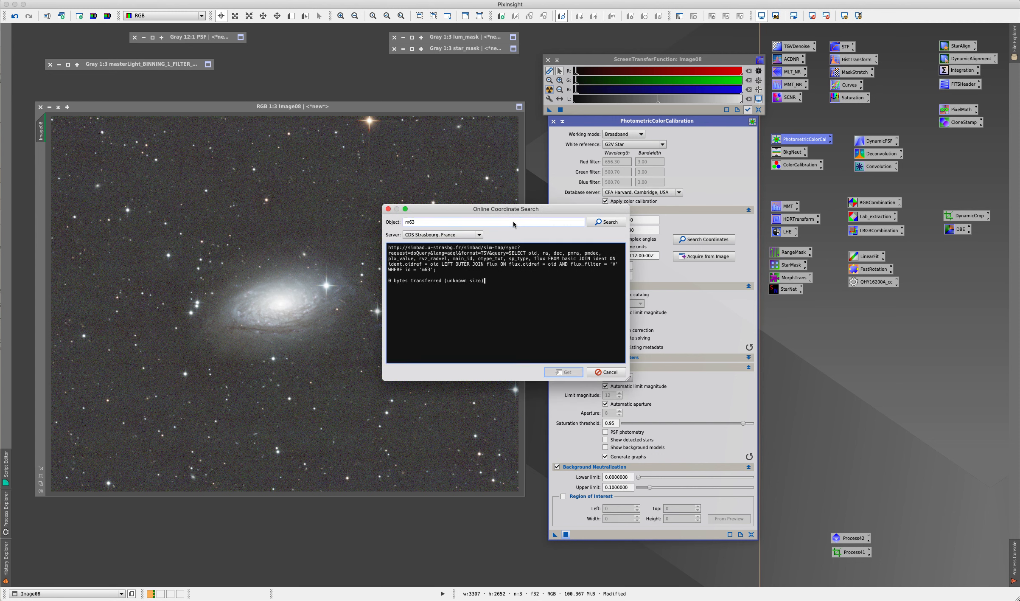
pyautogui.moveTo(517, 212); pyautogui.dragTo(426, 209)
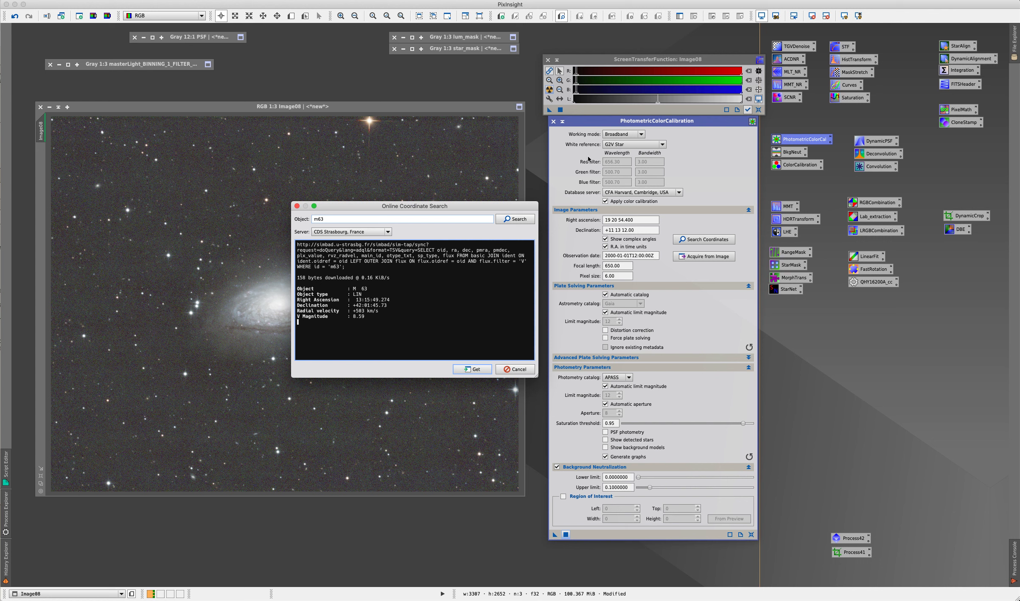
pyautogui.click(472, 369)
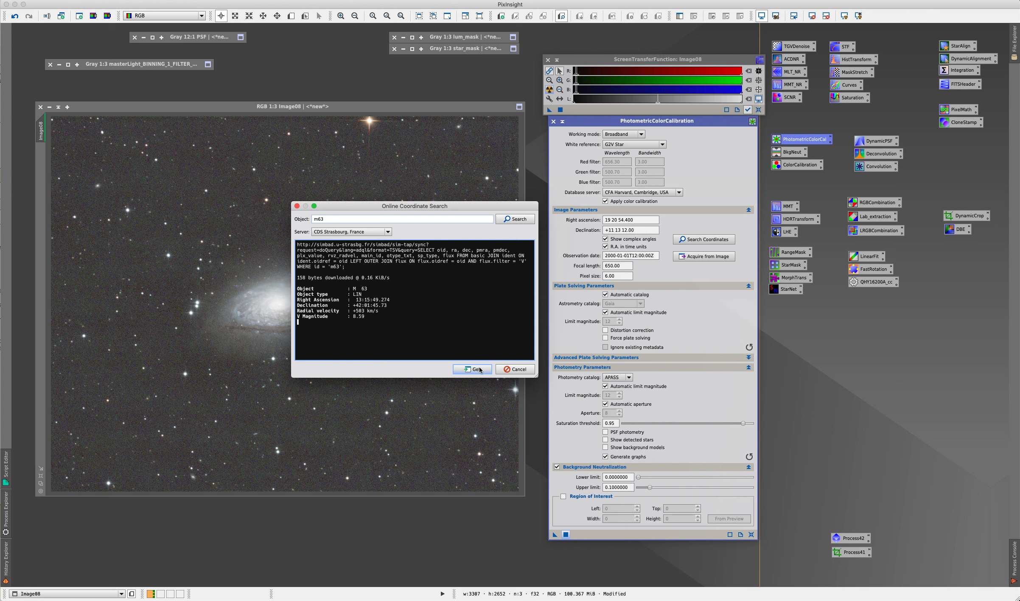
# - Set the focal length to 1154 and the pixel size to 3.69, and run the photometric color calibration on Image08
pyautogui.doubleClick(619, 265)
pyautogui.write('1154')
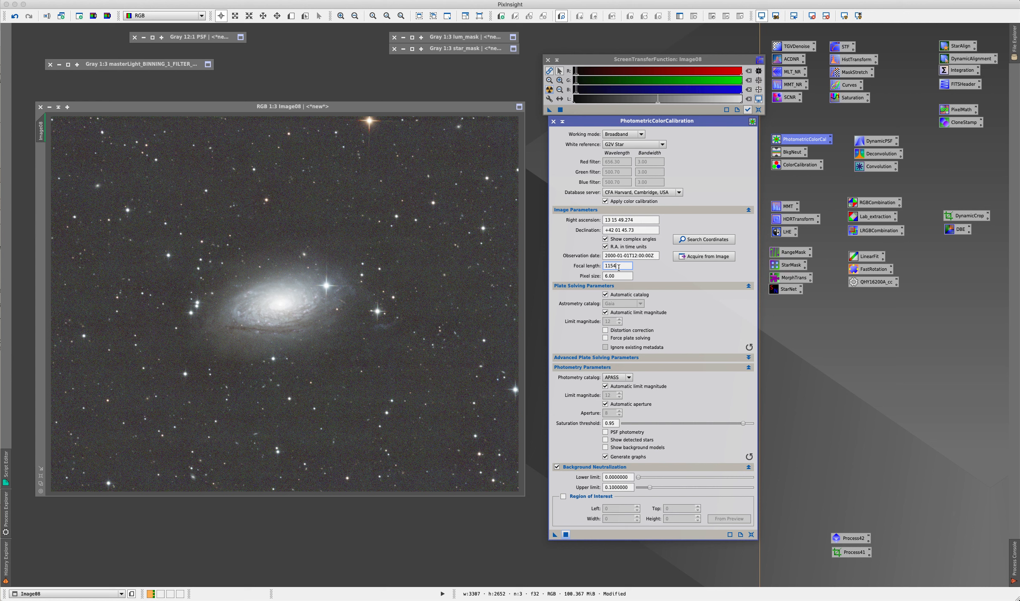
pyautogui.press('Tab')
pyautogui.press('Tab')
pyautogui.click(612, 266)
pyautogui.click(798, 154)
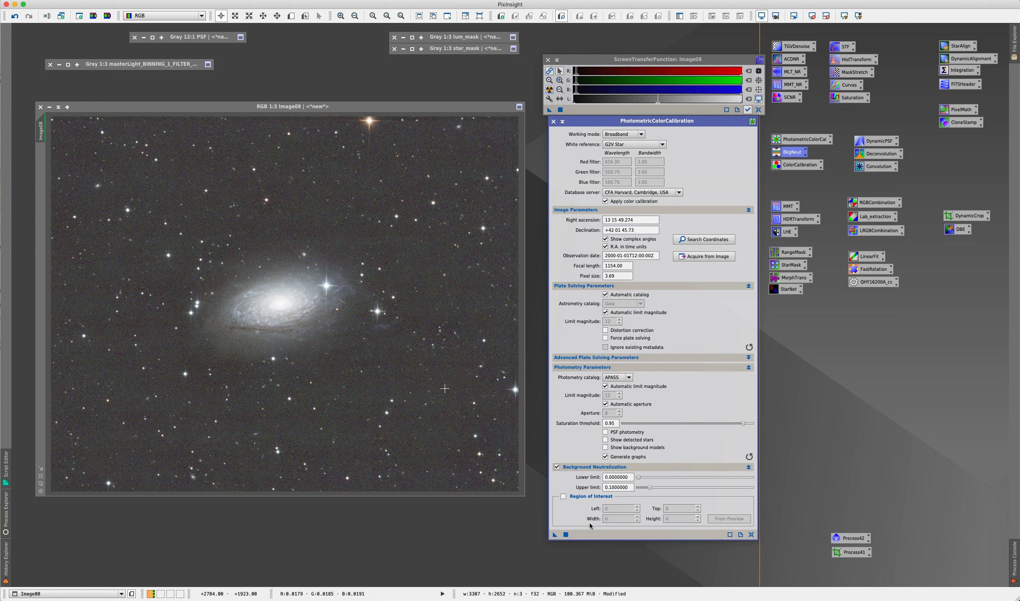
pyautogui.click(566, 535)
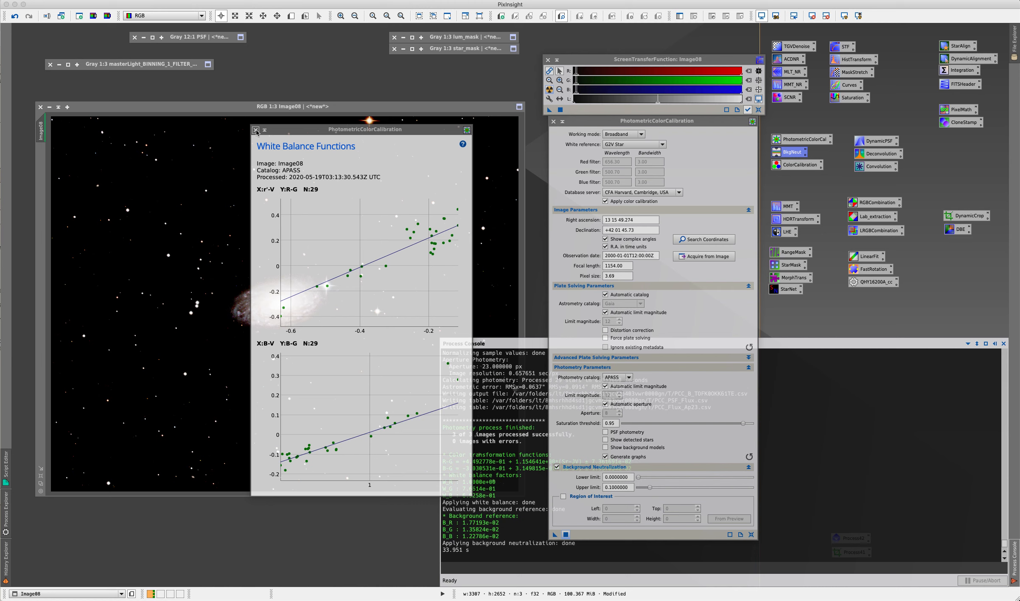
# - Close the white balance graphs and PhotometricColorCalibration, and auto-stretch the display of Image08 again
pyautogui.click(304, 134)
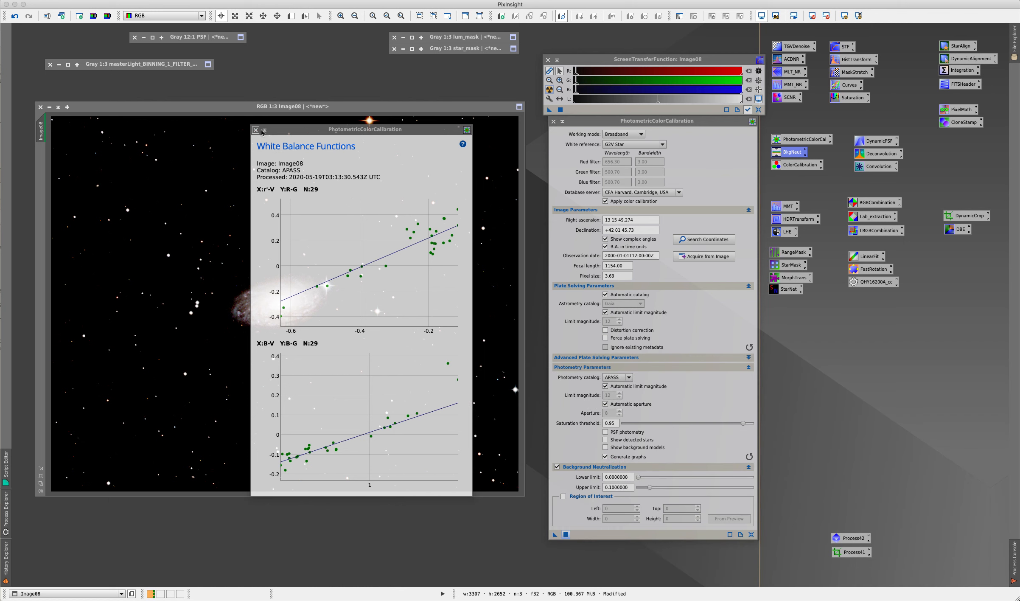
pyautogui.click(264, 132)
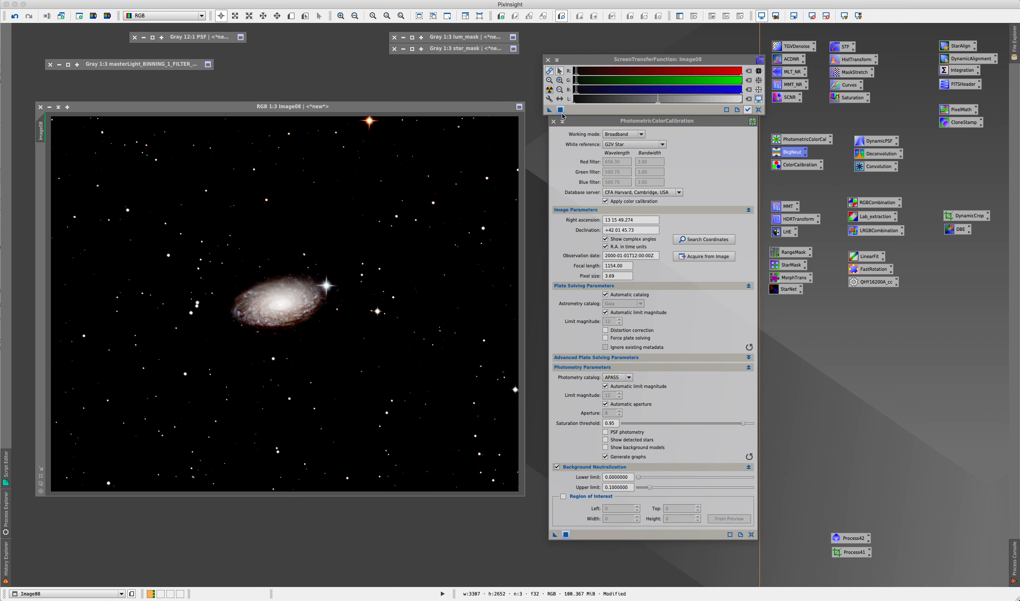
pyautogui.click(553, 121)
pyautogui.click(354, 239)
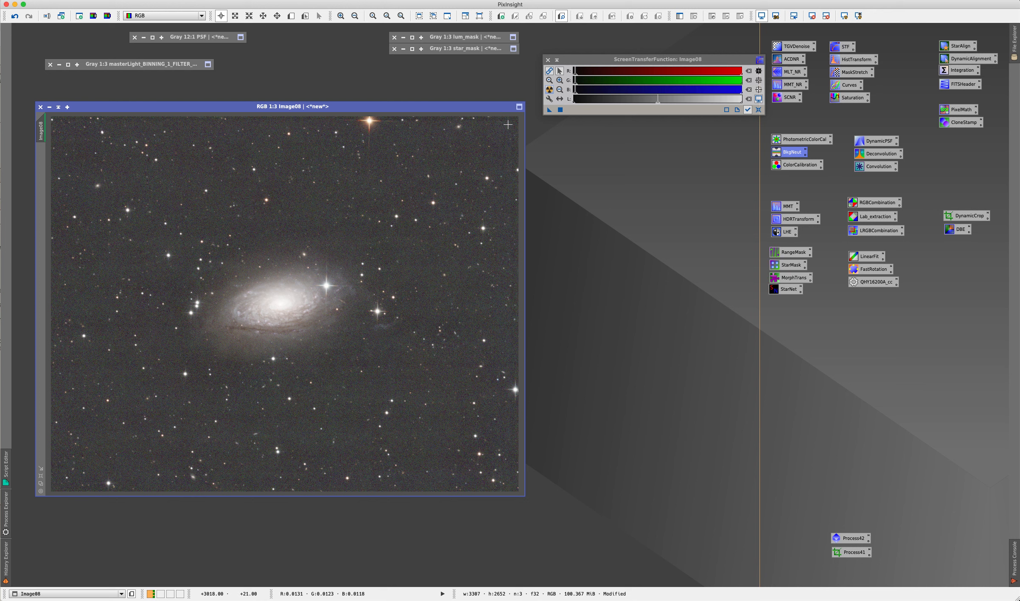
pyautogui.click(597, 187)
# - Restore the minimised luminance master and move it partly beside Image08 to compare the two images
pyautogui.doubleClick(131, 67)
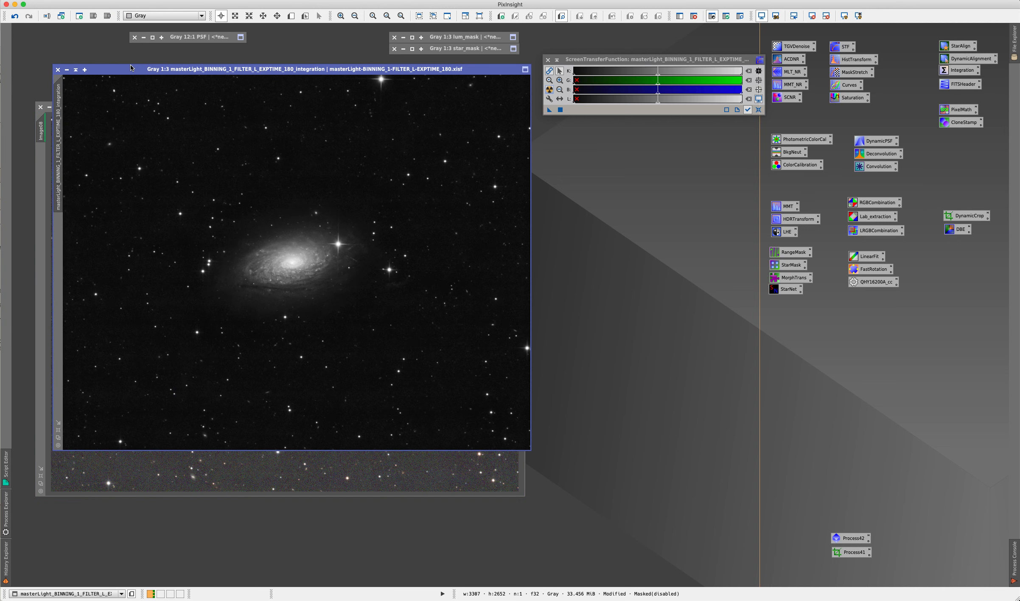
pyautogui.moveTo(326, 73); pyautogui.dragTo(490, 153)
pyautogui.click(297, 107)
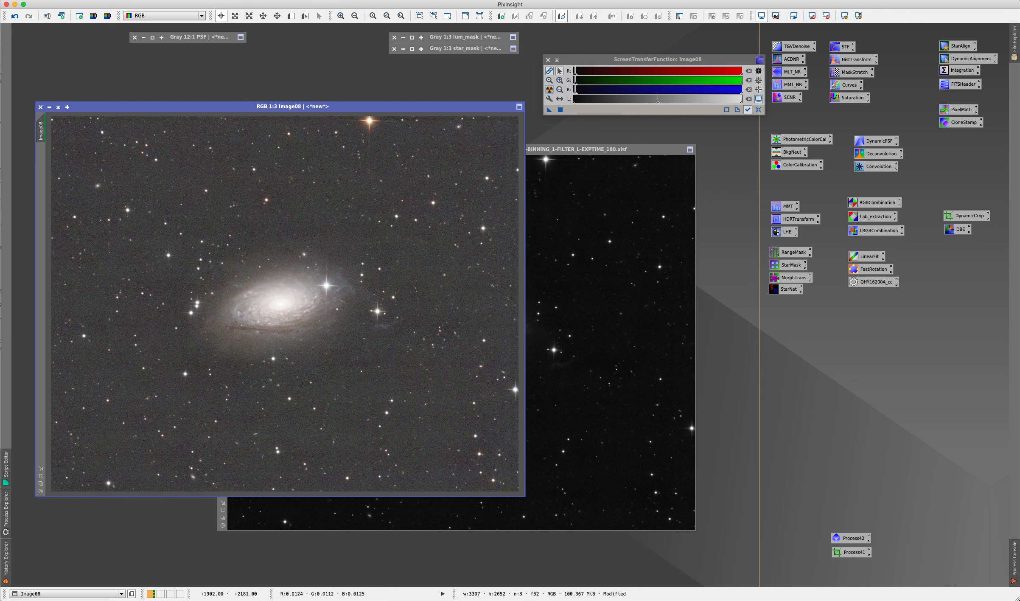
pyautogui.click(584, 328)
pyautogui.click(172, 291)
# - Open HistogramTransformation for Image08 and set the shadows clipping to about 0.0086, at the foot of the histogram peak
pyautogui.doubleClick(839, 60)
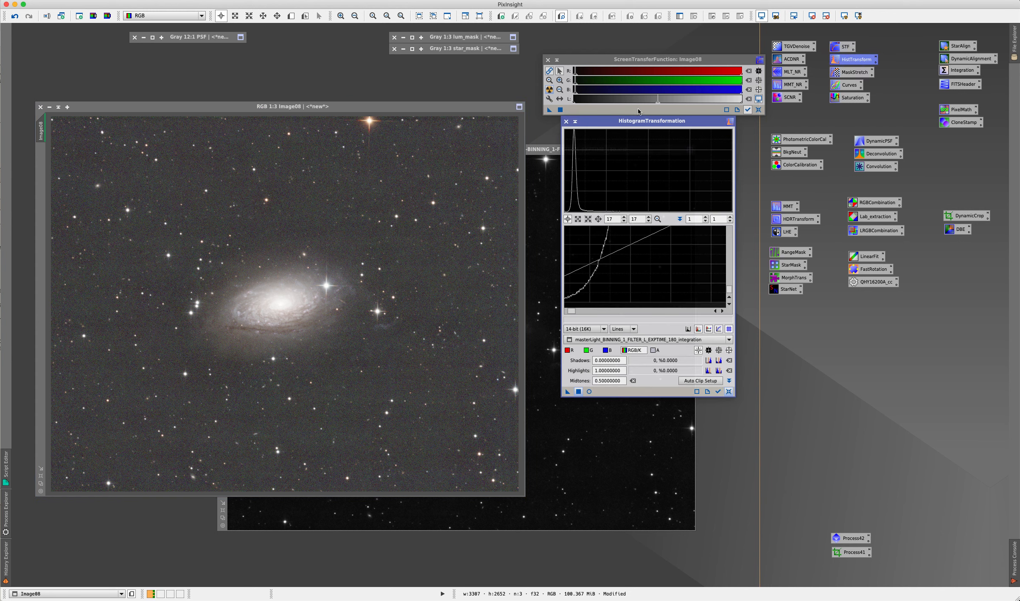
pyautogui.click(598, 341)
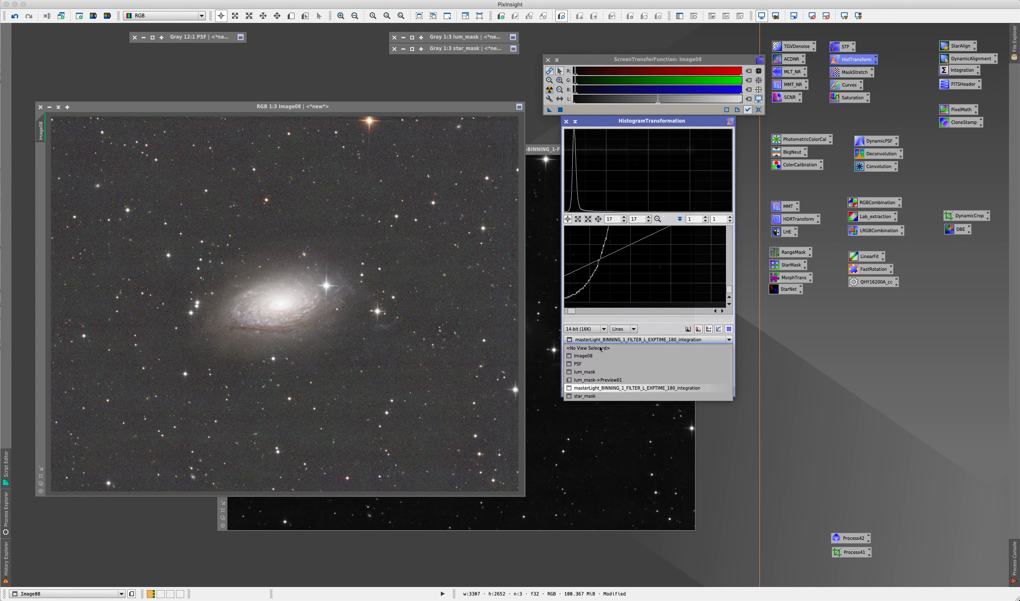
pyautogui.click(592, 356)
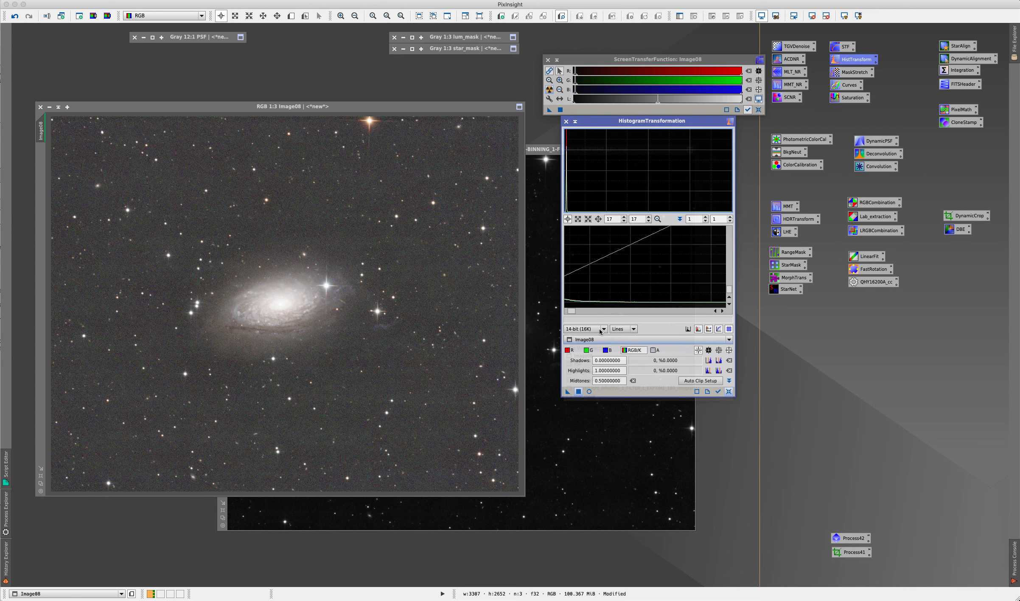
pyautogui.click(658, 219)
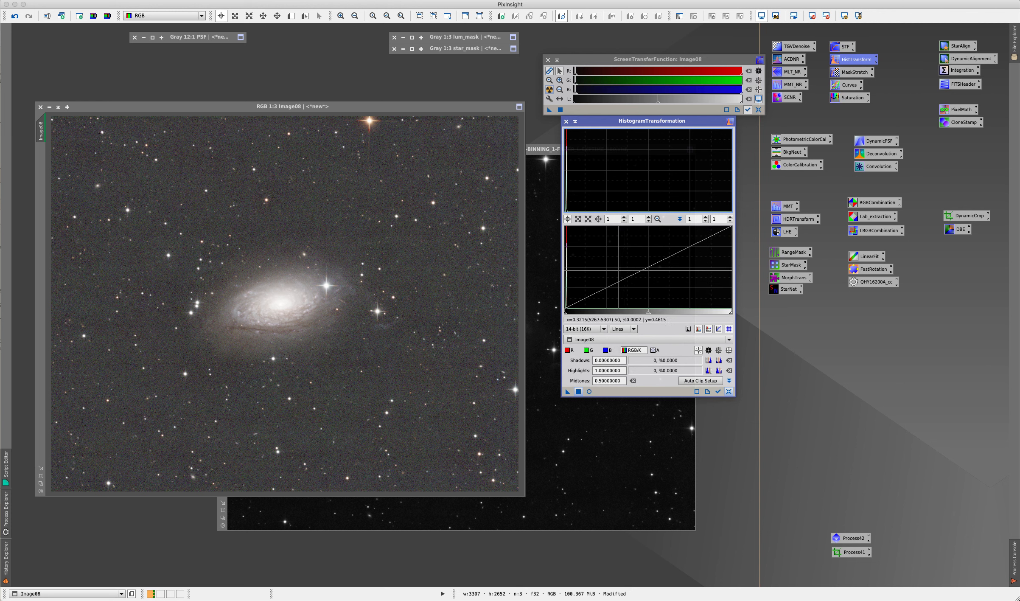
pyautogui.scroll(10, 619, 270)
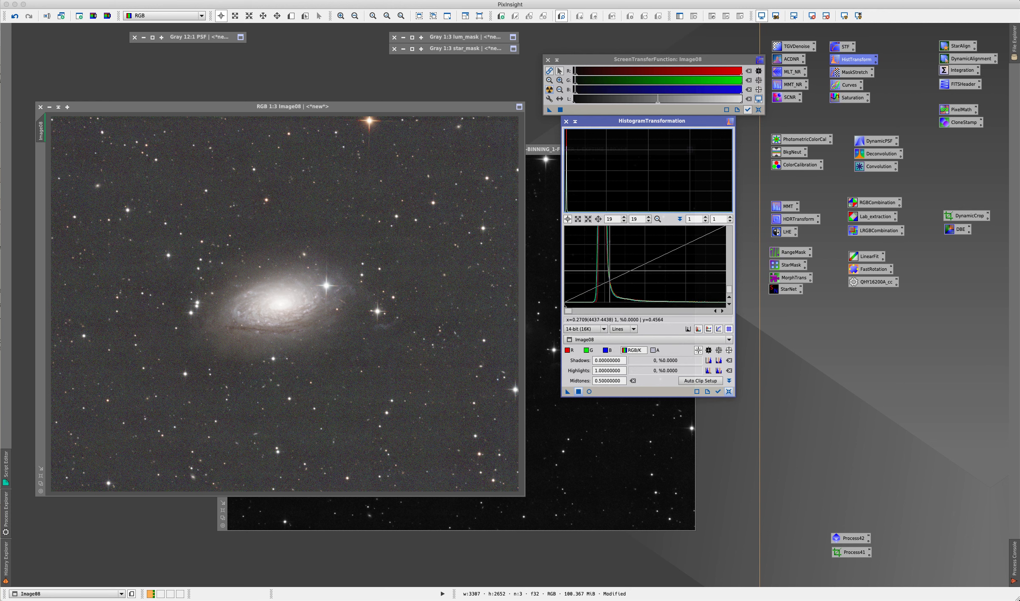
pyautogui.click(611, 309)
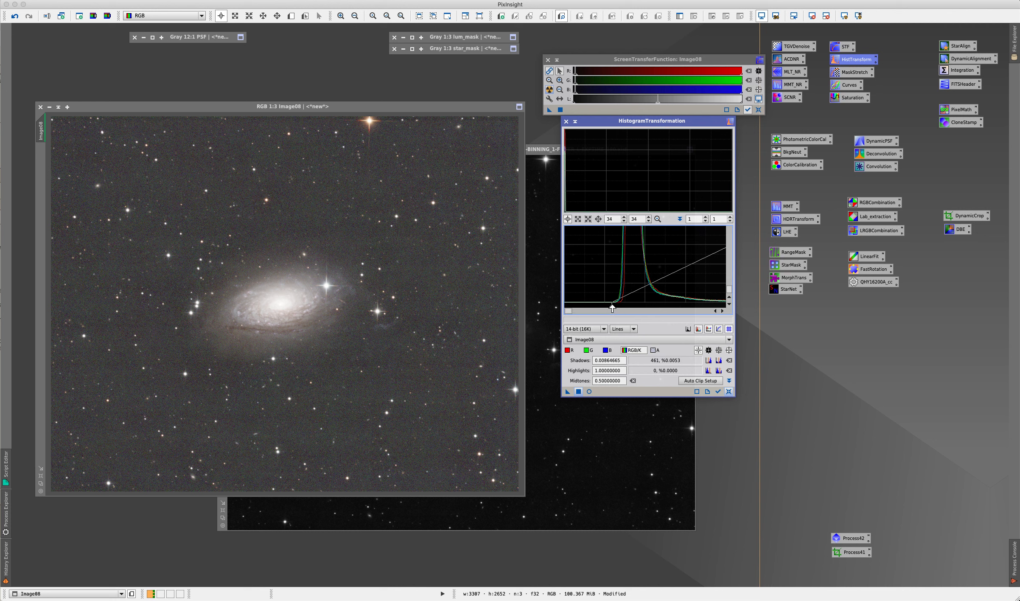
# - Lower the midtones to about 0.065, reset the screen stretch of Image08, and open the real-time preview
pyautogui.click(658, 219)
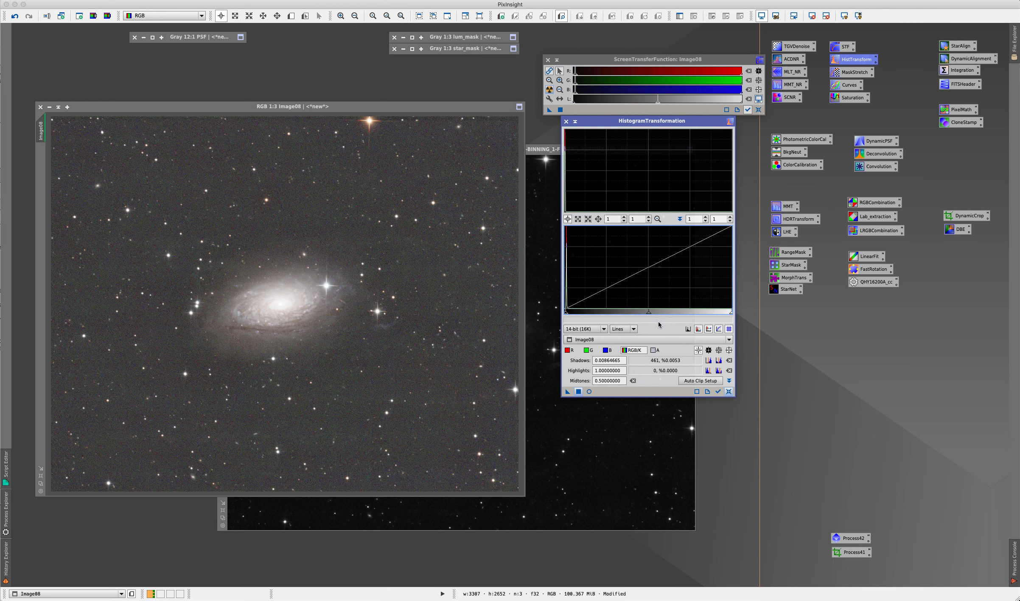
pyautogui.moveTo(649, 312); pyautogui.dragTo(577, 311)
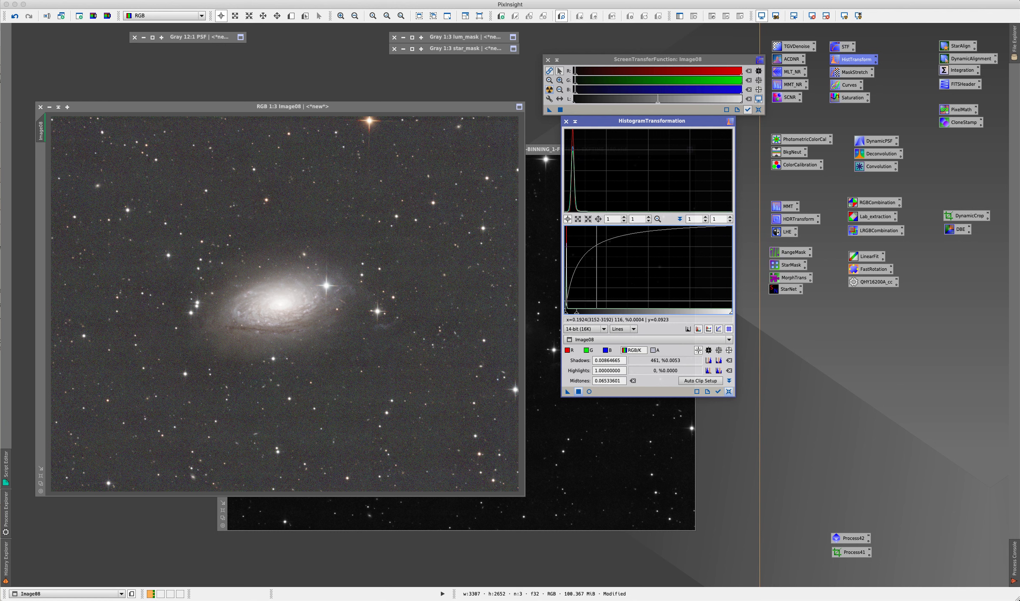
pyautogui.click(759, 109)
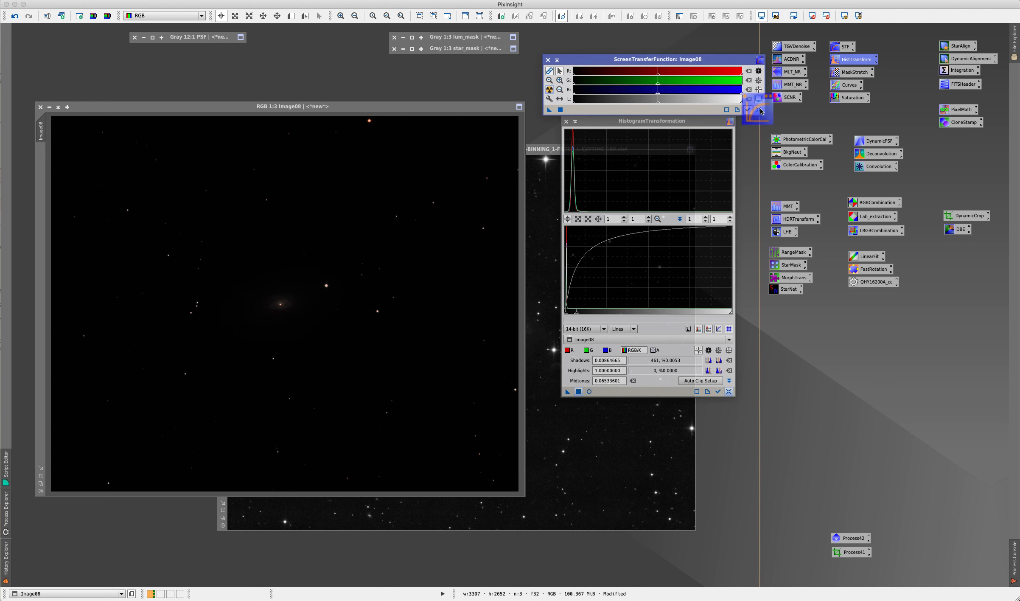
pyautogui.click(589, 391)
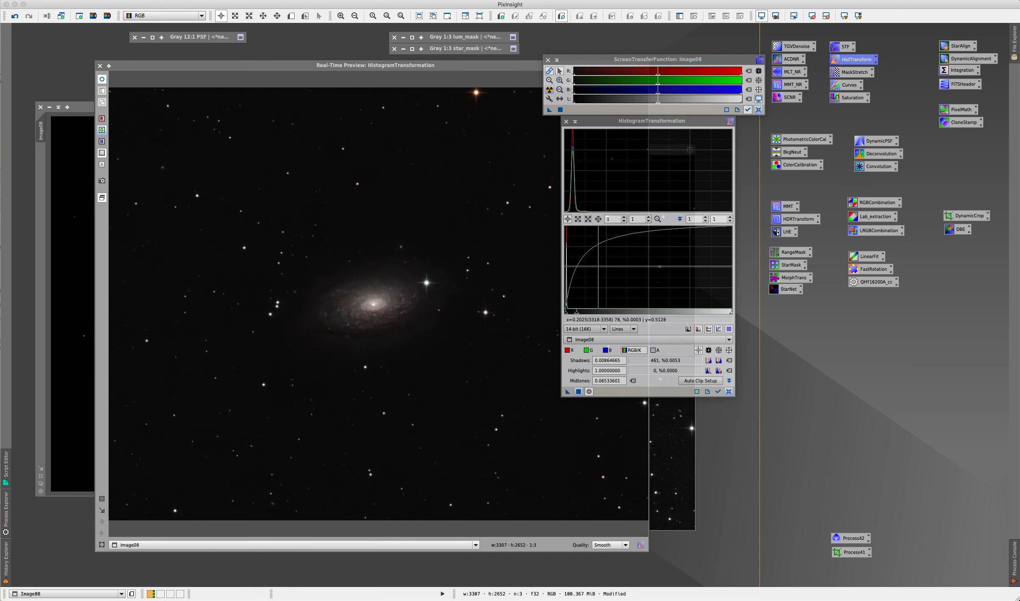
# - Refine the shadows to about 0.0082 and the midtones to about 0.0569, apply the stretch to Image08, and close the preview
pyautogui.scroll(-20, 581, 268)
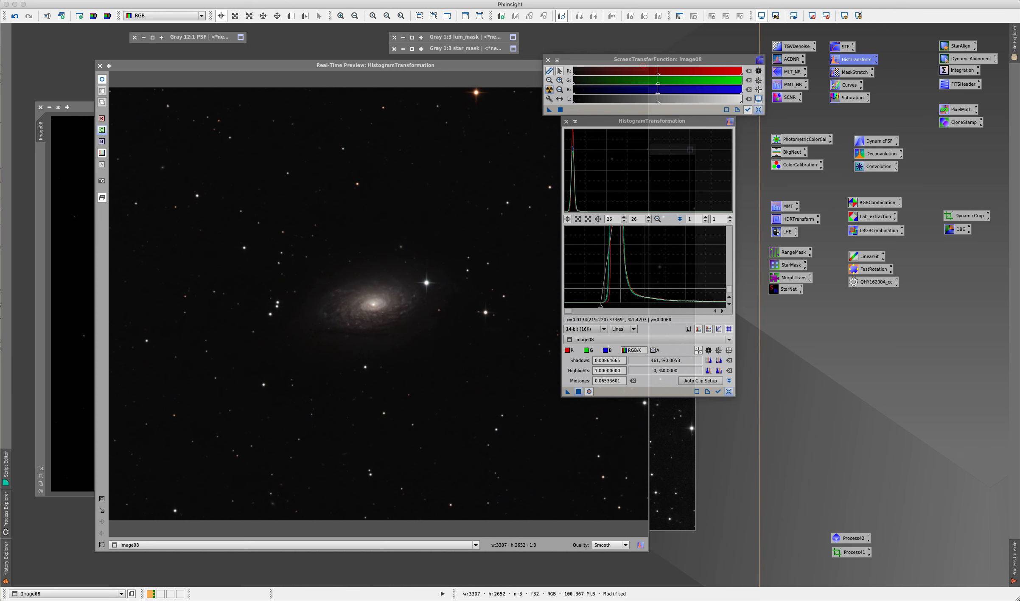
pyautogui.moveTo(600, 308); pyautogui.dragTo(604, 309)
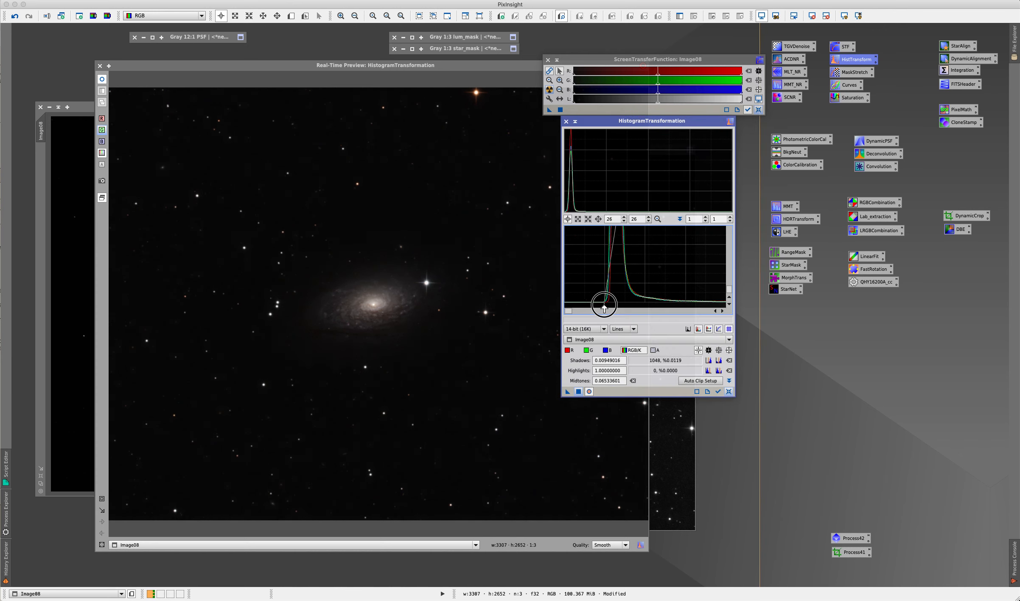
pyautogui.click(658, 219)
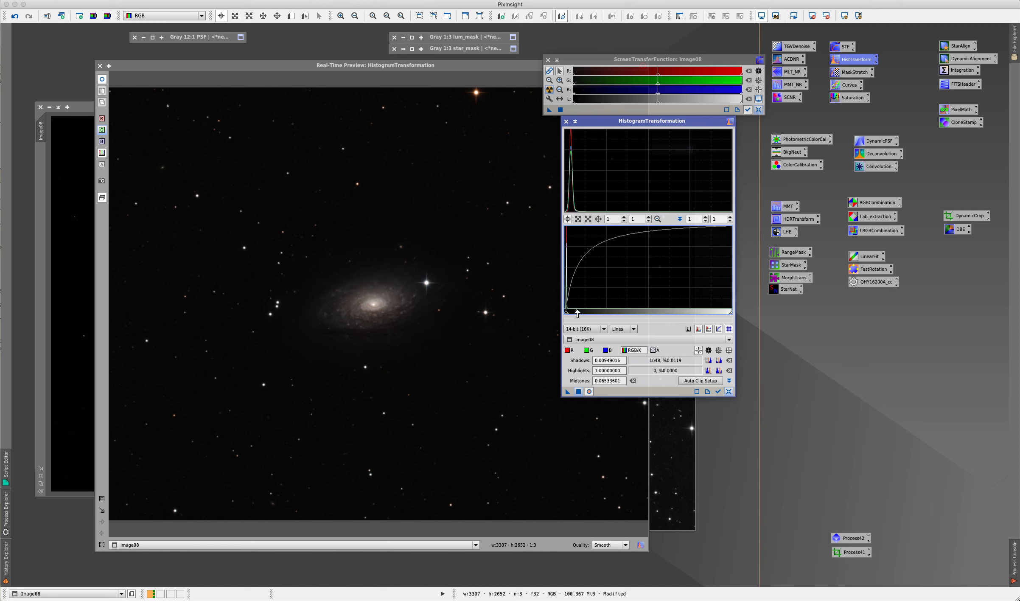
pyautogui.moveTo(578, 313); pyautogui.dragTo(574, 314)
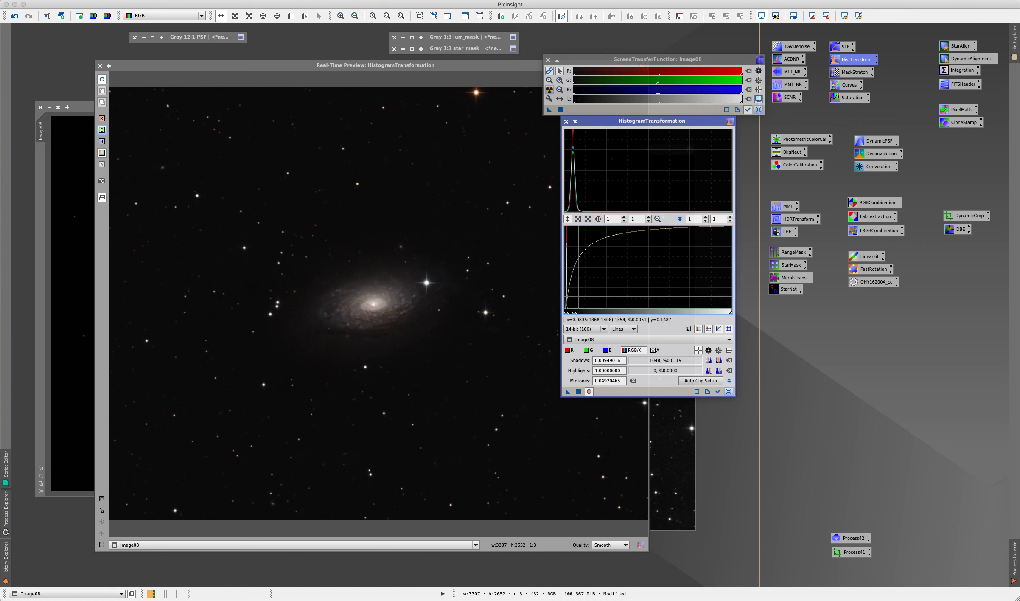
pyautogui.moveTo(574, 314)
pyautogui.mouseDown()
pyautogui.moveTo(566, 313)
pyautogui.moveTo(586, 305)
pyautogui.mouseUp()
pyautogui.scroll(15, 569, 304)
pyautogui.click(568, 391)
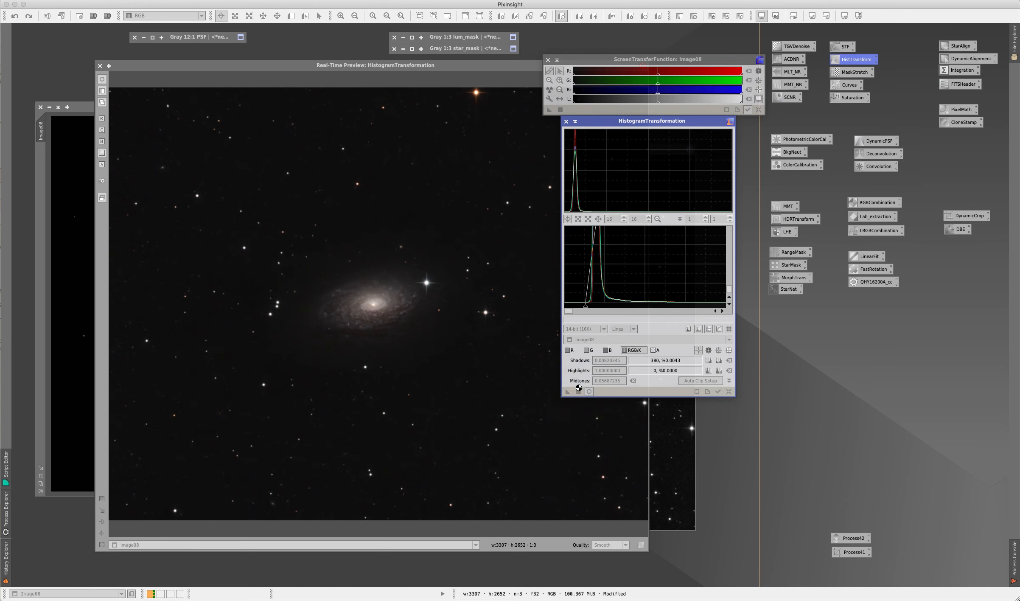
pyautogui.click(100, 66)
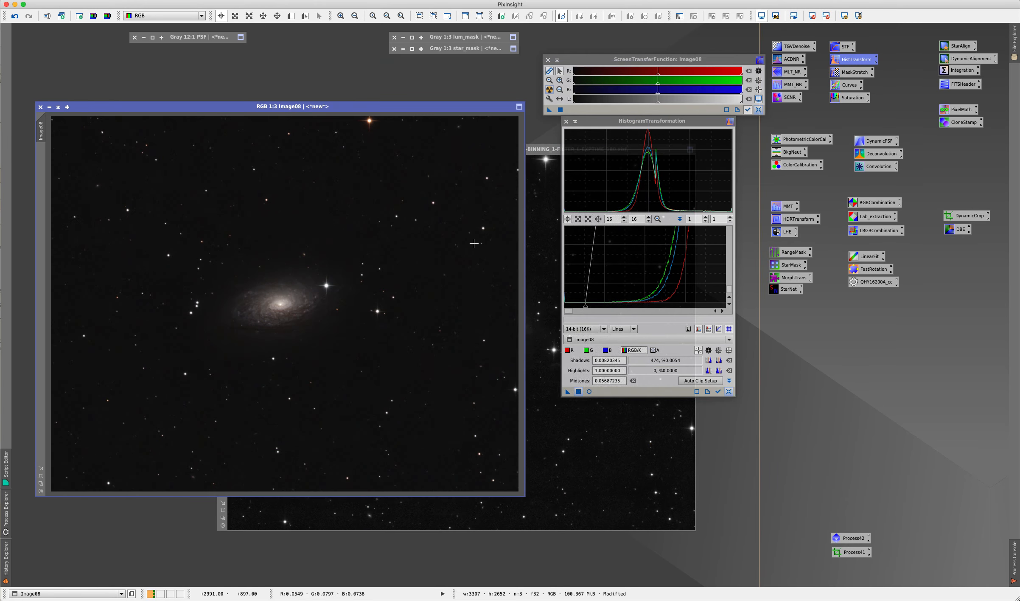
# - Put HistogramTransformation away, lay the luminance image over Image08, and alternate between the two to compare their brightness
pyautogui.click(548, 170)
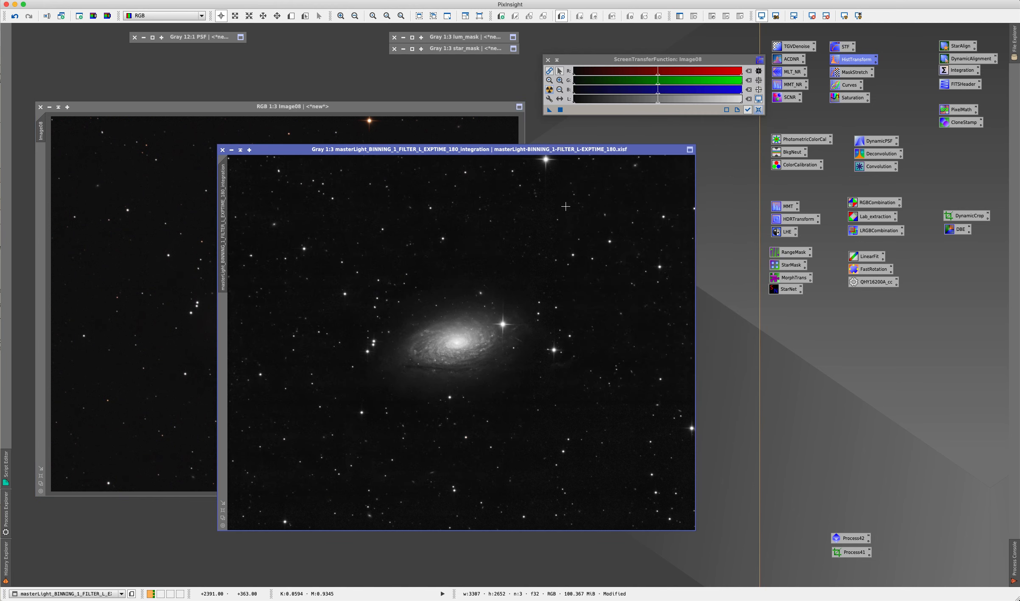
pyautogui.moveTo(542, 150); pyautogui.dragTo(377, 116)
pyautogui.hotkey('ctrl', 'pagedown')
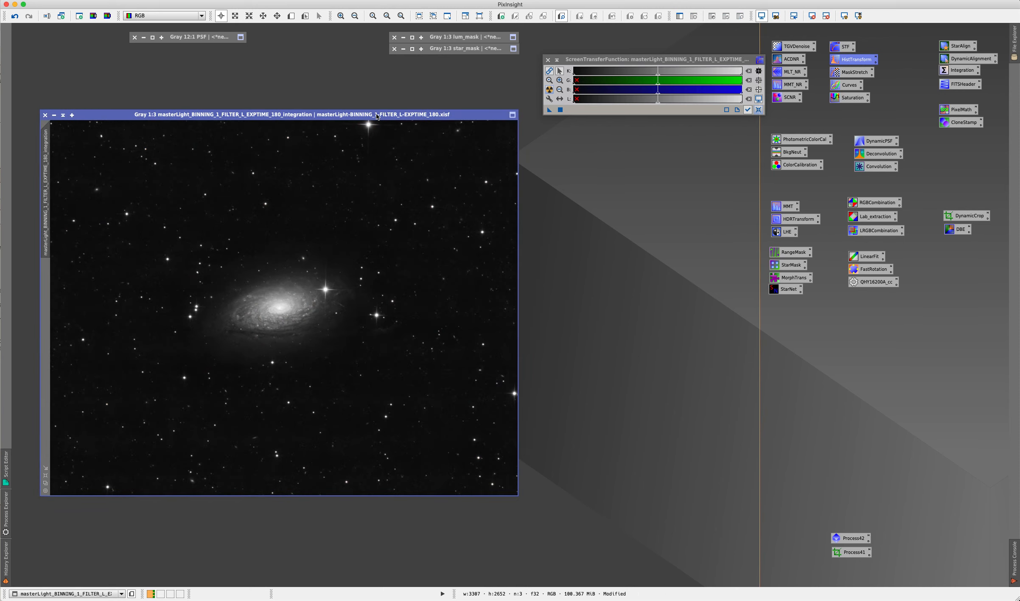
pyautogui.hotkey('ctrl', 'pageup')
pyautogui.hotkey('ctrl', 'pagedown')
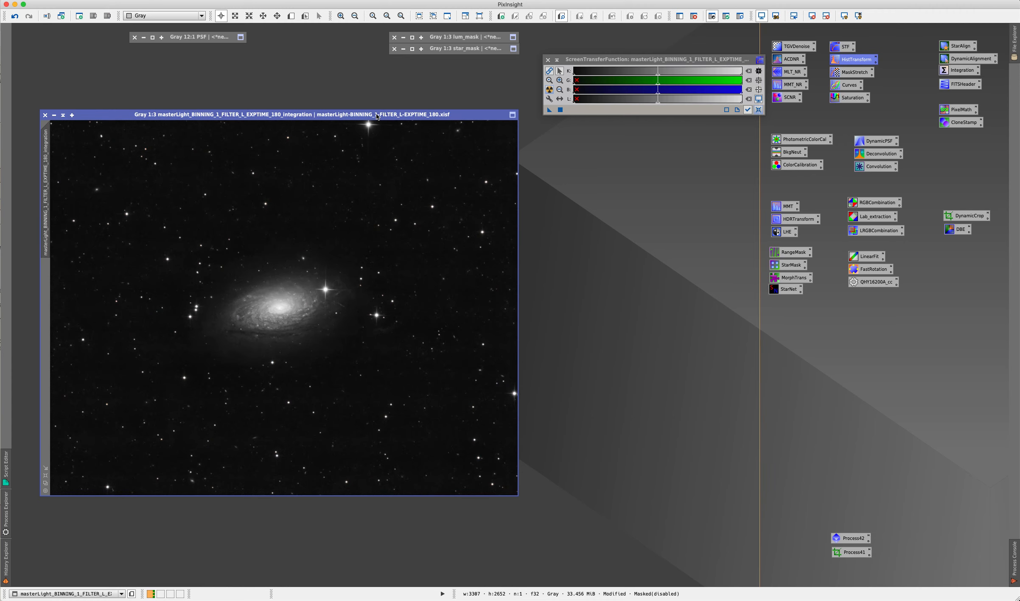
pyautogui.hotkey('ctrl', 'pageup')
pyautogui.hotkey('ctrl', 'pagedown')
# - Shift the luminance window aside, activate Image08, and extract its CIE L* component as a separate grayscale image
pyautogui.moveTo(373, 114); pyautogui.dragTo(387, 142)
pyautogui.click(386, 117)
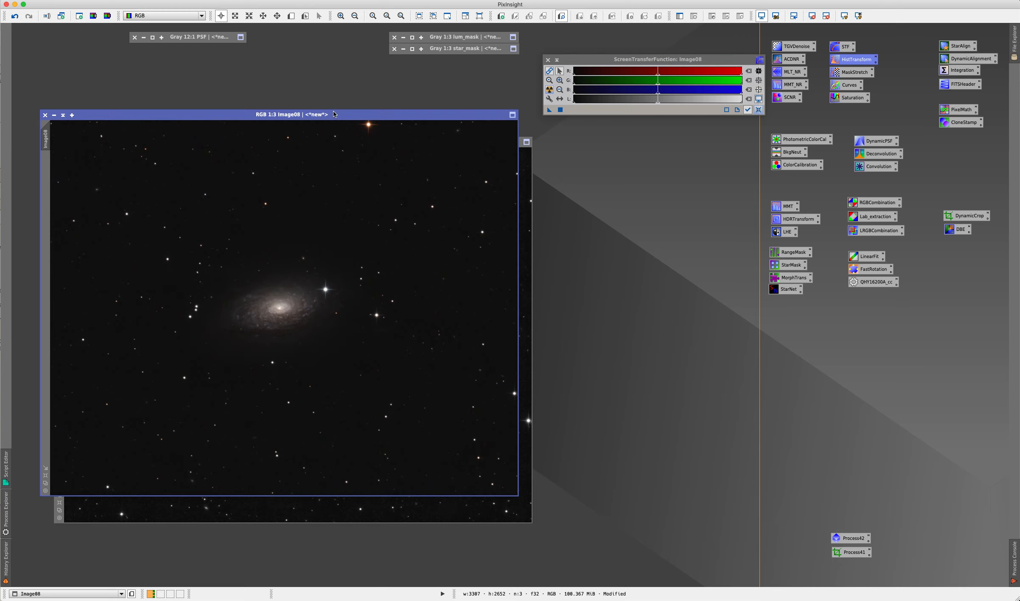
pyautogui.click(98, 17)
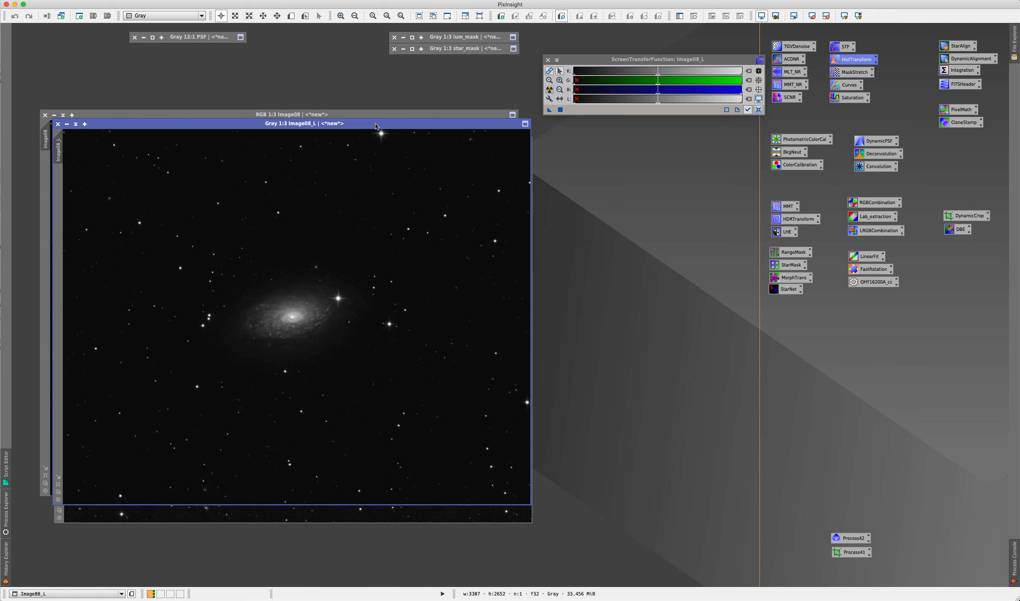
# - Spread the Image08_L and luminance master windows apart so both can be compared, and bring Image08_L to the front
pyautogui.moveTo(376, 126); pyautogui.dragTo(377, 101)
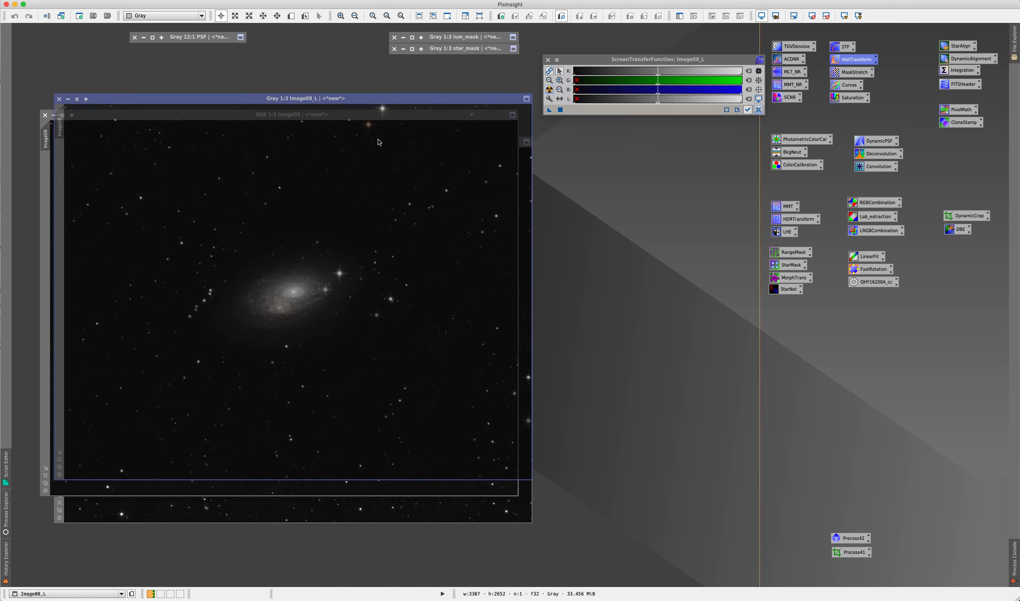
pyautogui.click(367, 498)
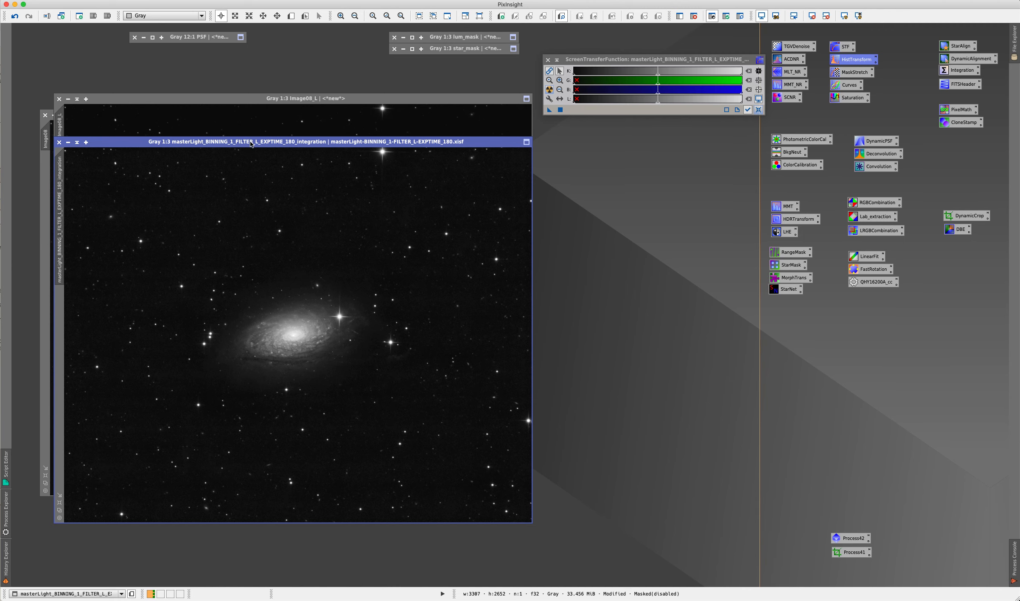
pyautogui.moveTo(251, 144); pyautogui.dragTo(296, 179)
pyautogui.click(297, 144)
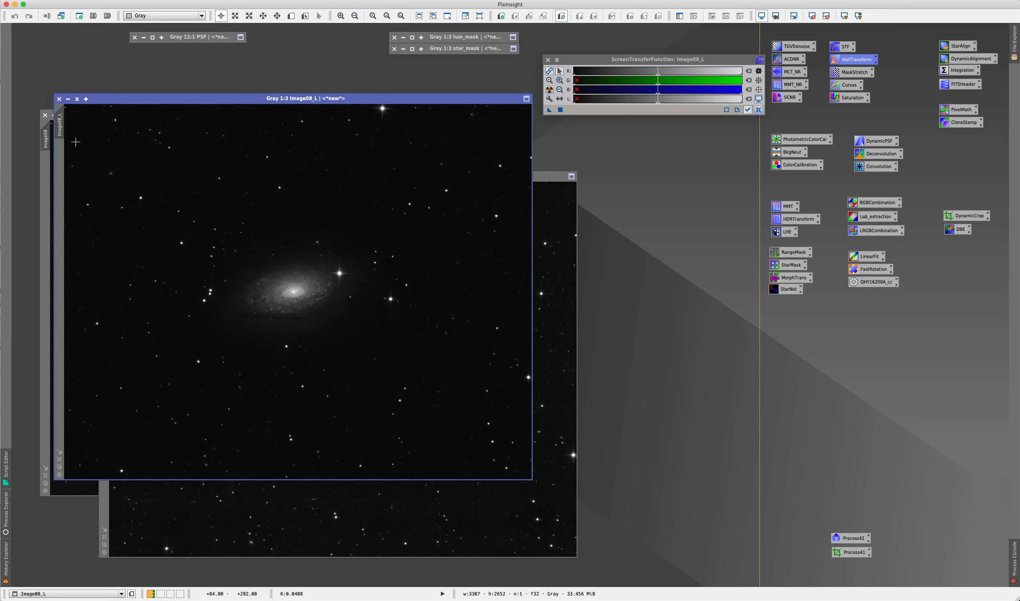
pyautogui.click(48, 170)
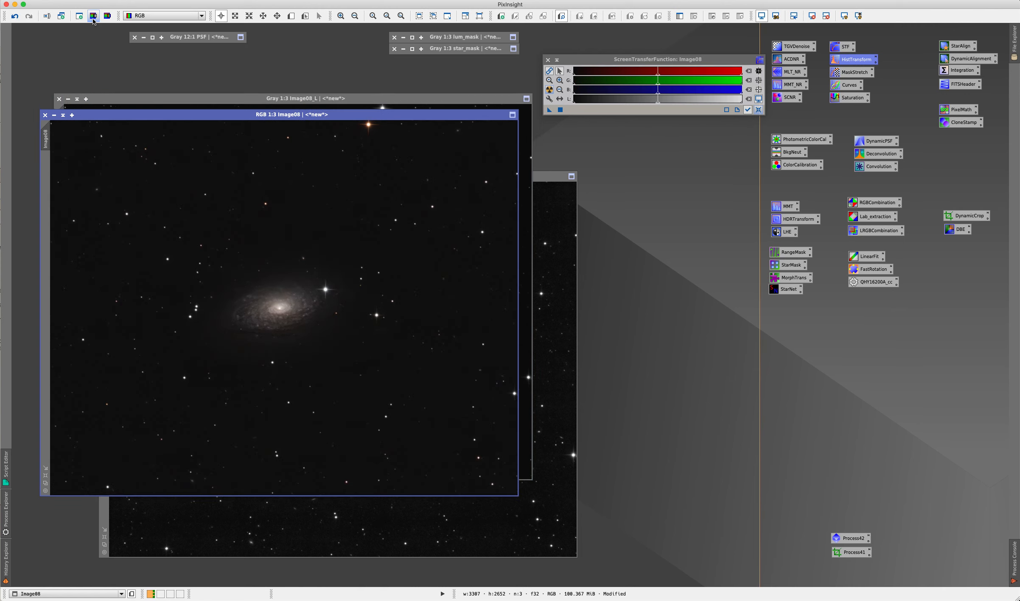
pyautogui.click(93, 19)
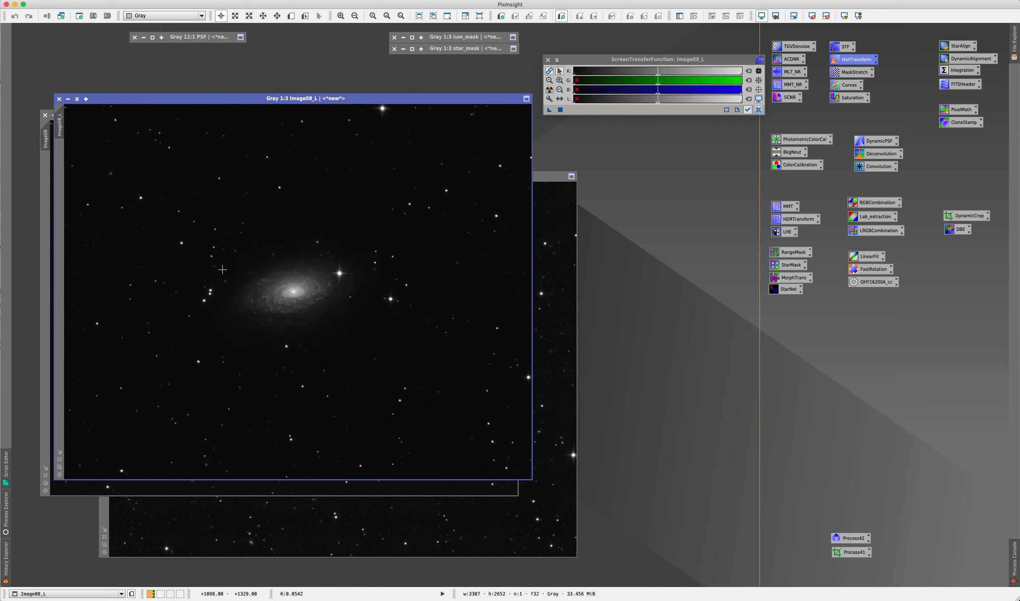
pyautogui.click(559, 336)
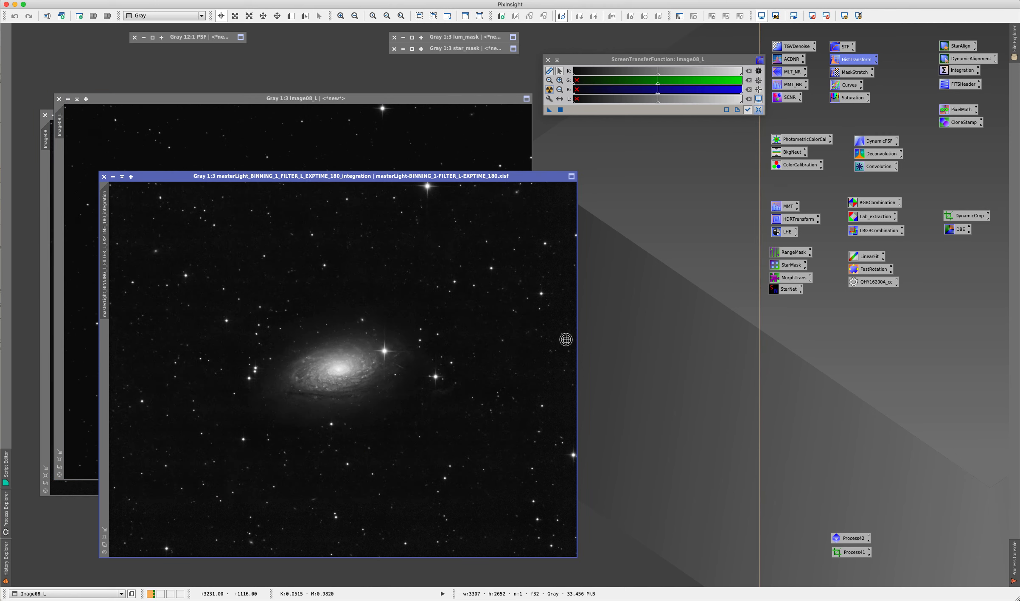
pyautogui.moveTo(464, 180); pyautogui.dragTo(612, 198)
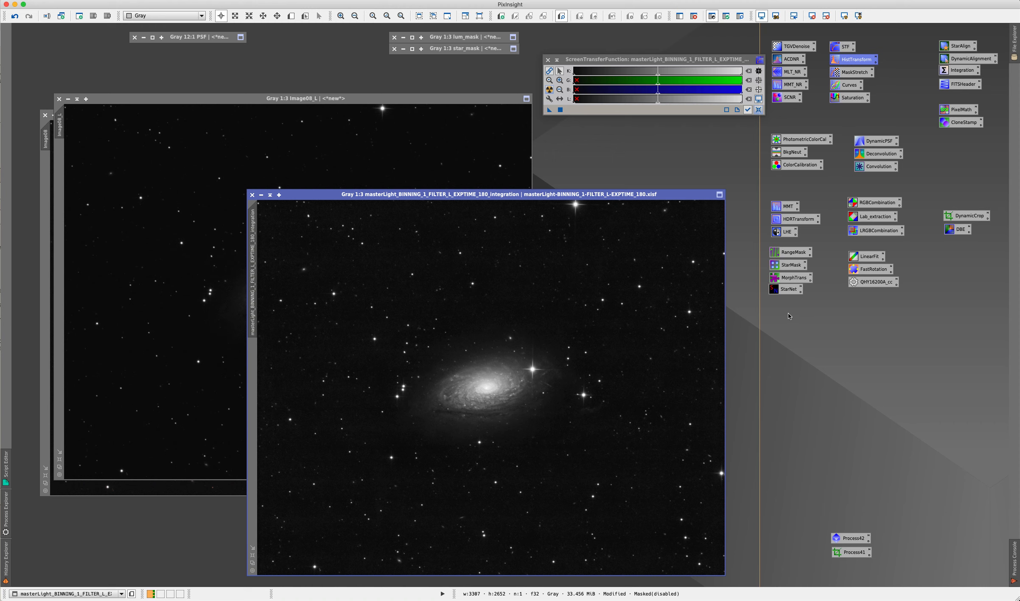
pyautogui.click(229, 270)
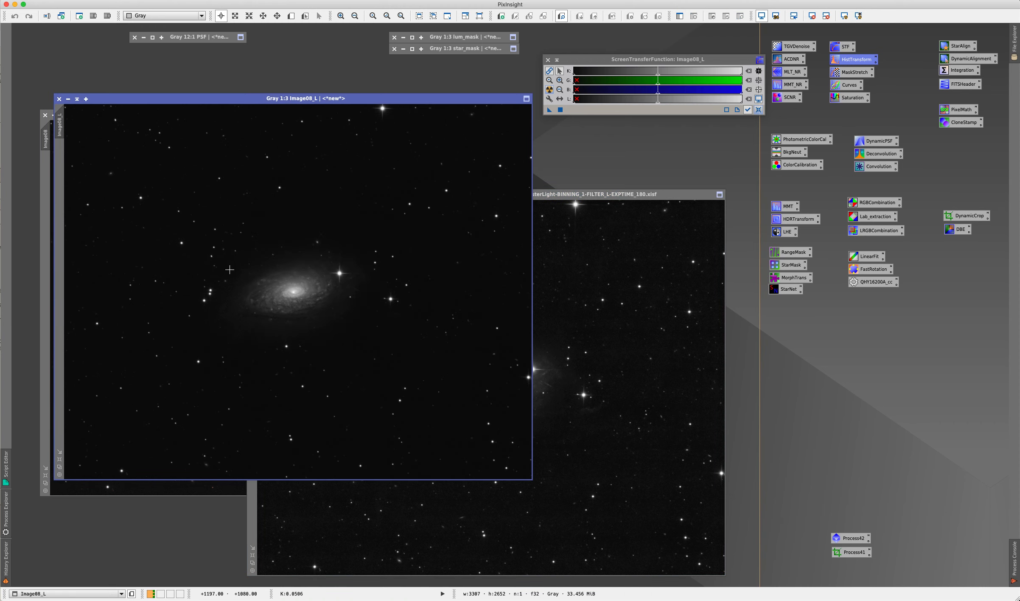
# - Apply LinearFit to the luminance master with Image08_L as the reference image, and compare its brightness with Image08
pyautogui.doubleClick(865, 257)
pyautogui.click(692, 198)
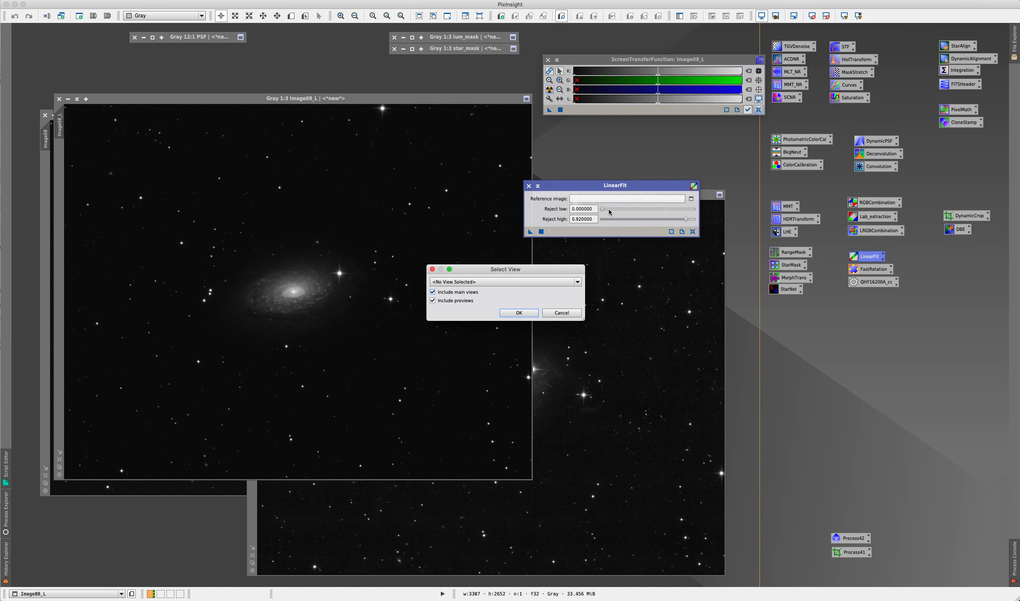
pyautogui.click(509, 281)
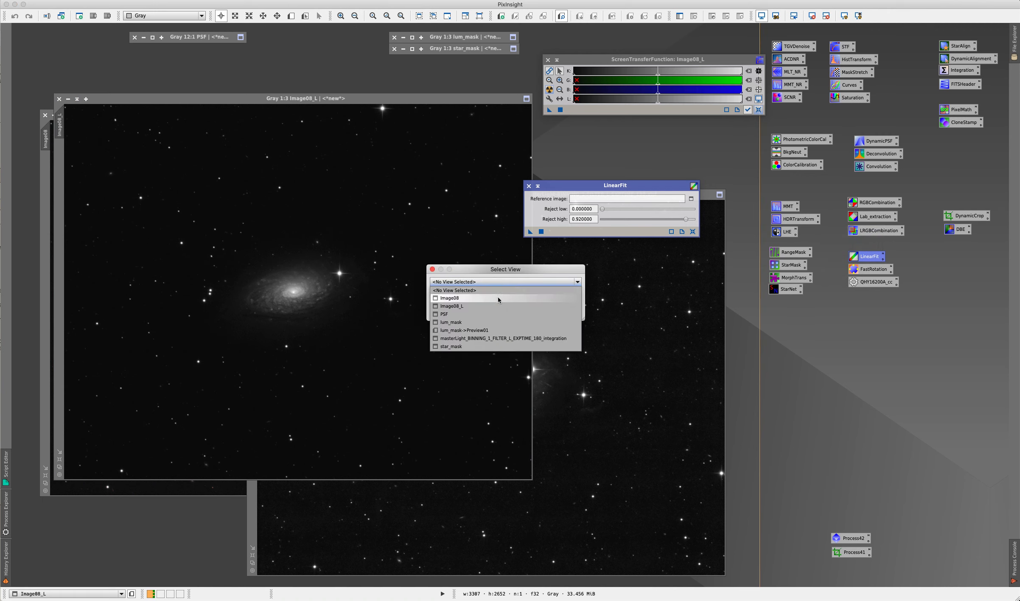
pyautogui.click(496, 306)
pyautogui.click(516, 313)
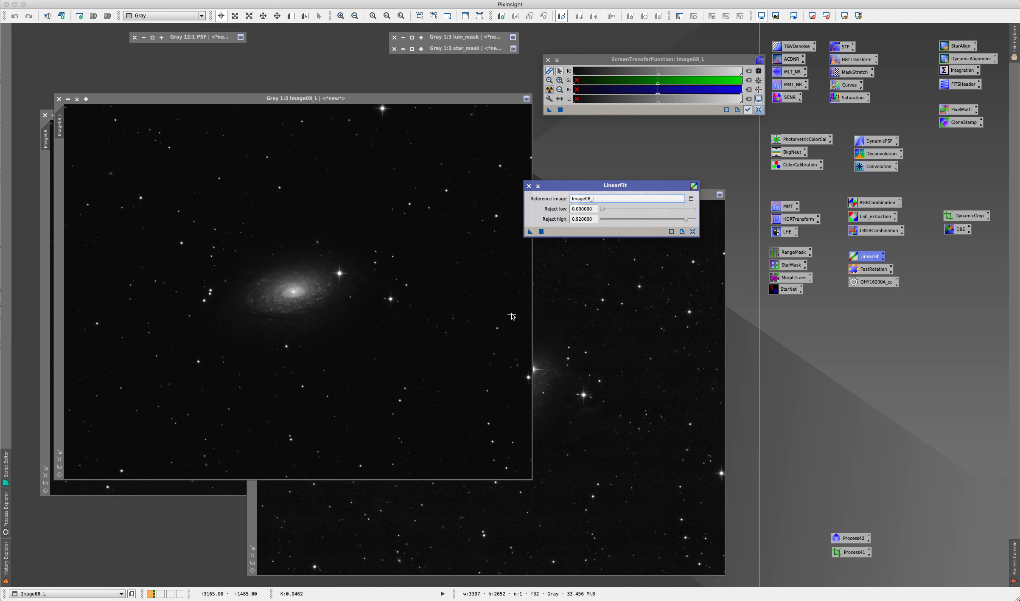
pyautogui.click(567, 264)
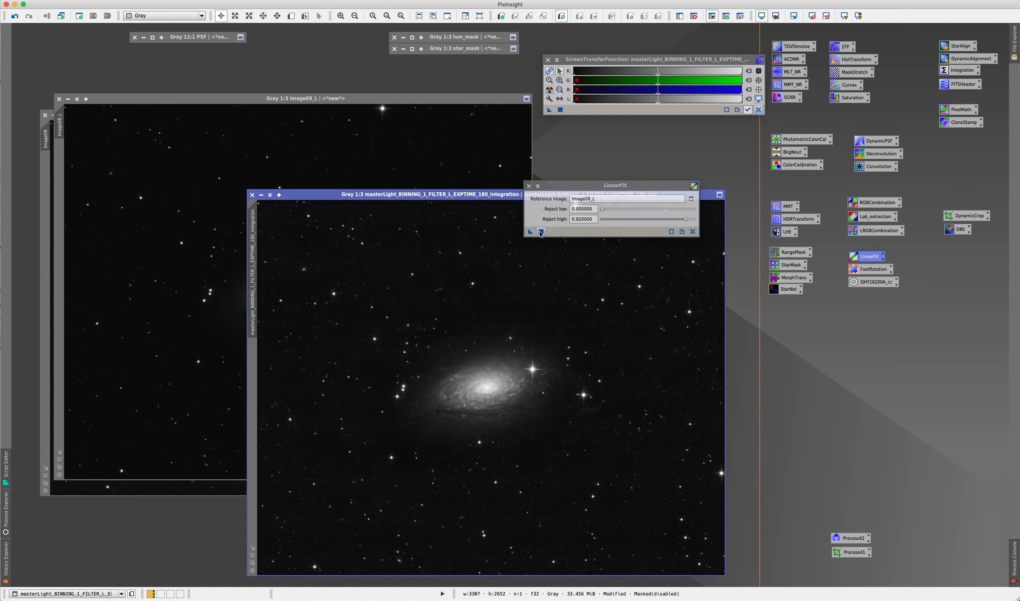
pyautogui.click(541, 232)
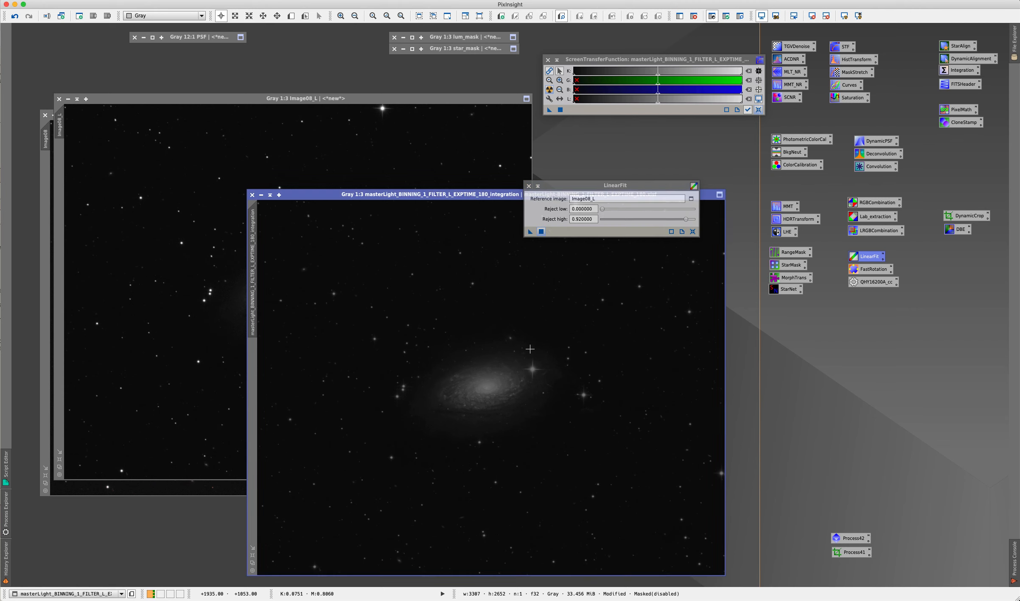
pyautogui.click(48, 226)
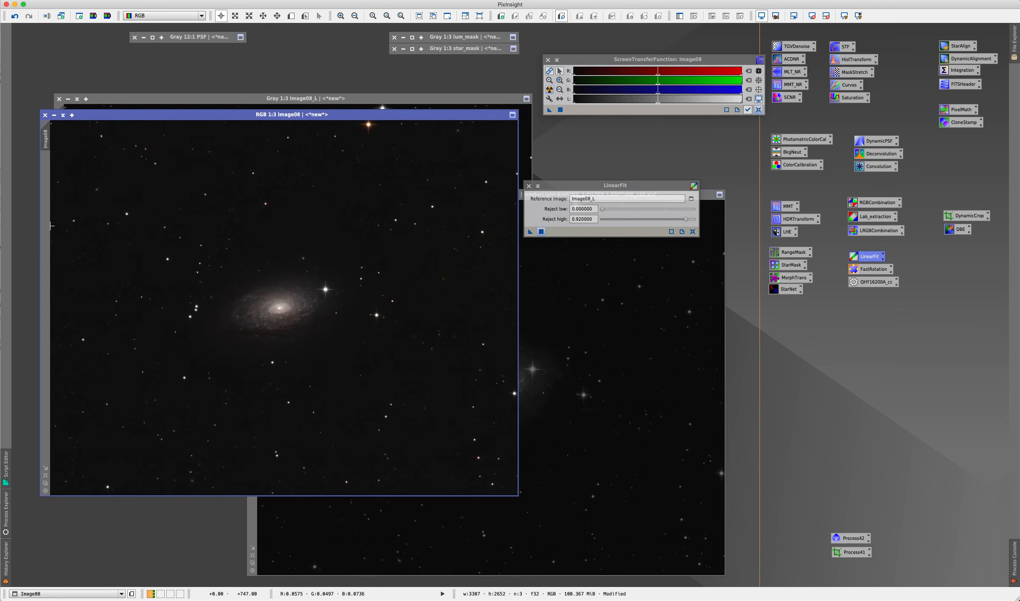
pyautogui.click(692, 435)
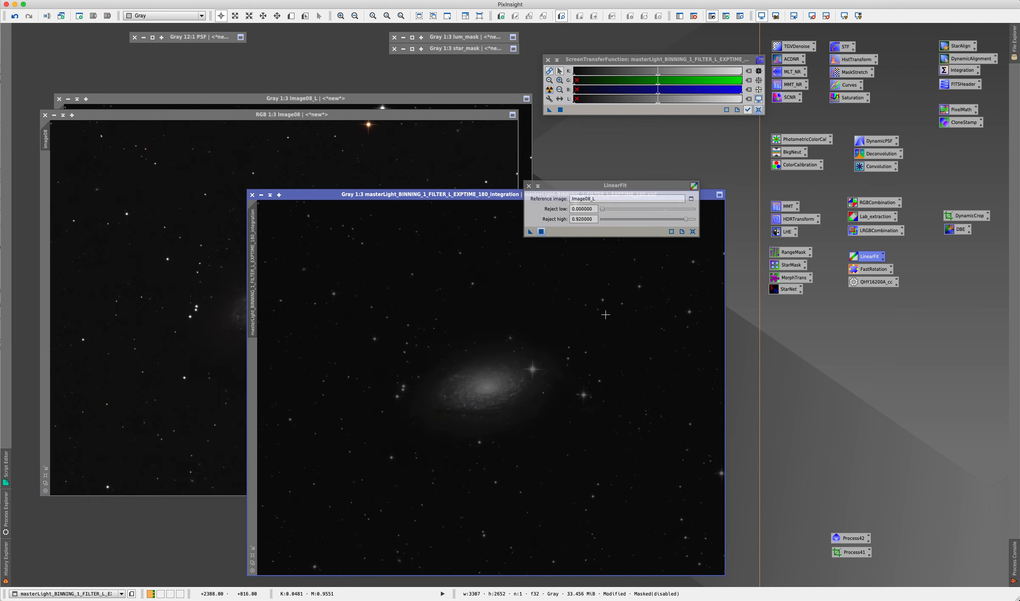
# - Set the luminance master as the L source in LRGBCombination and apply the combination to Image08
pyautogui.doubleClick(865, 231)
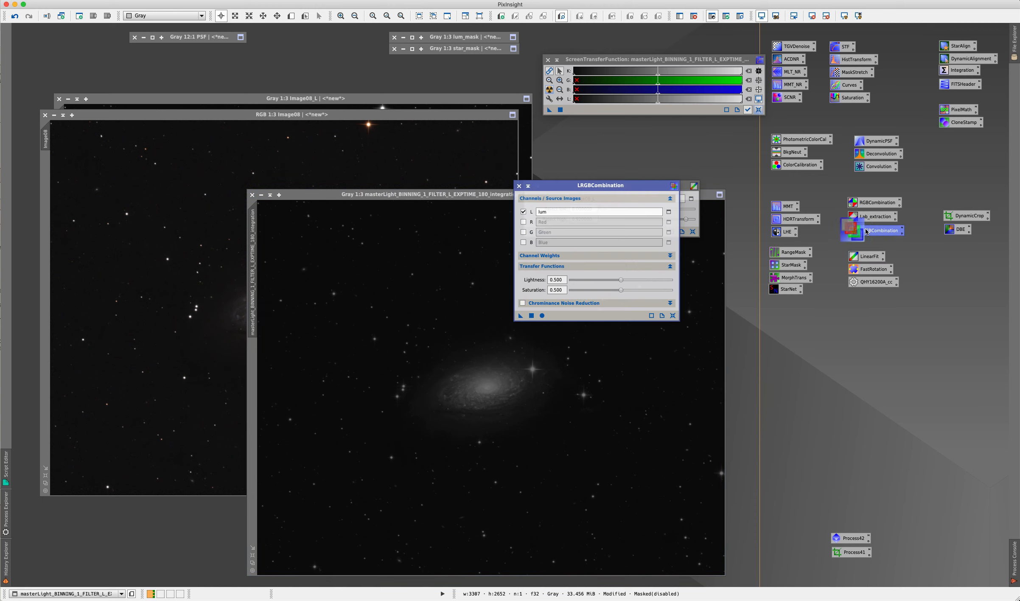
pyautogui.click(670, 213)
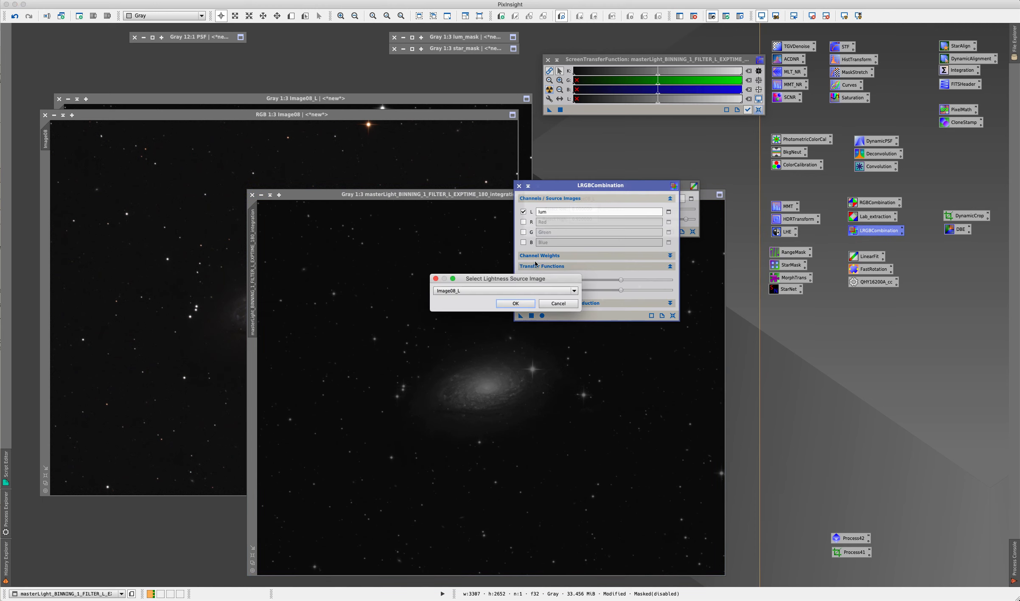
pyautogui.click(486, 292)
pyautogui.click(515, 310)
pyautogui.click(515, 304)
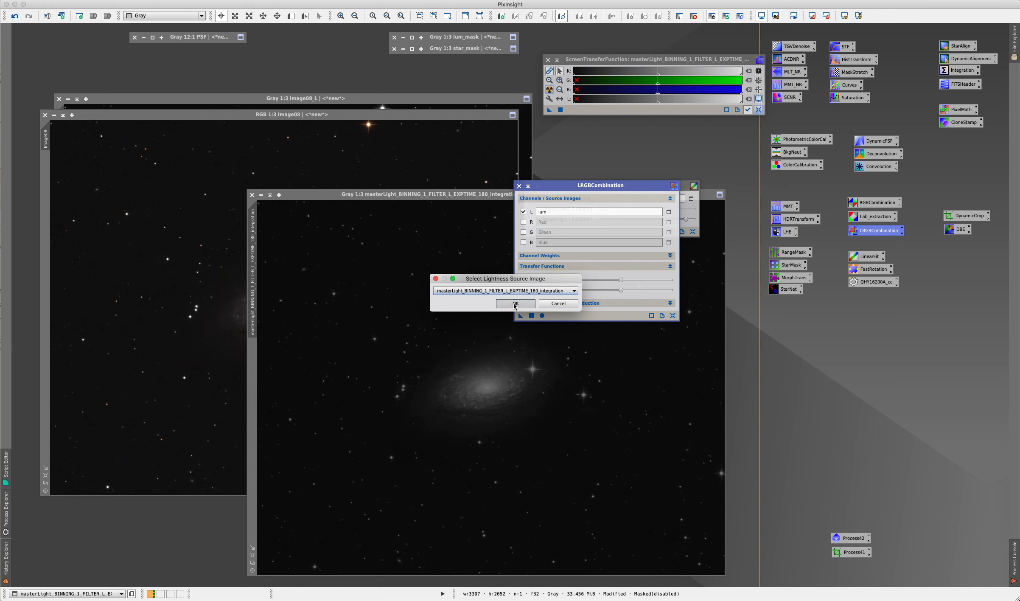
pyautogui.click(171, 197)
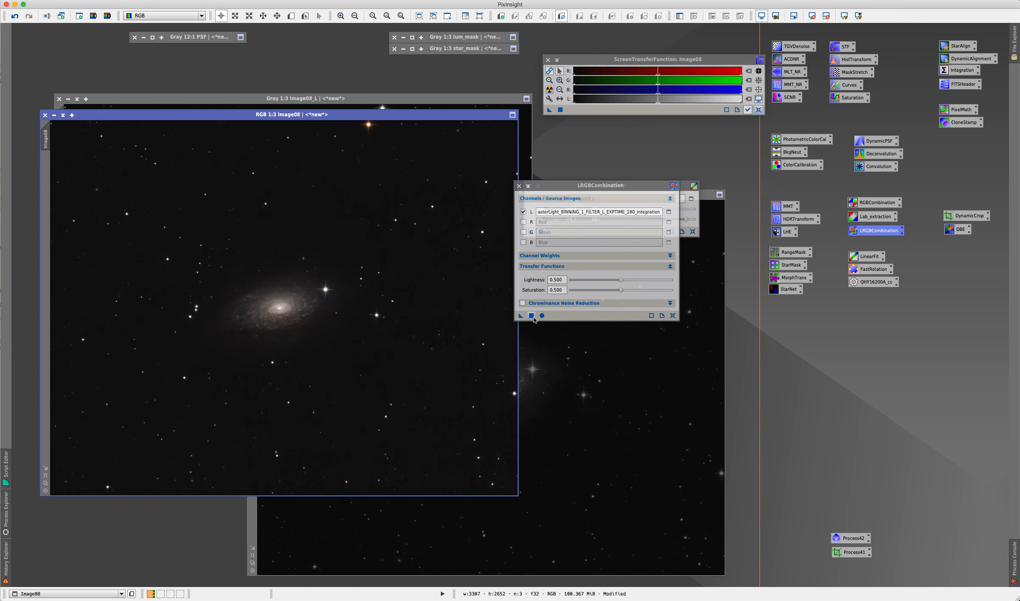
pyautogui.click(532, 315)
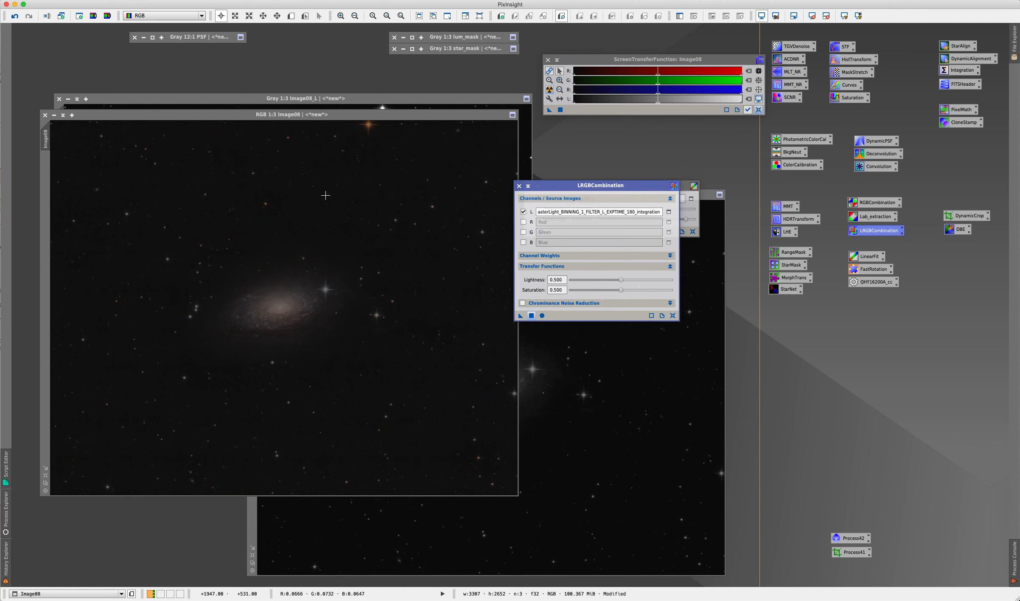
# - Stretch Image08 with HistogramTransformation using shadows of about 0.0278 and midtones of about 0.328, checking it in a real-time preview
pyautogui.click(348, 220)
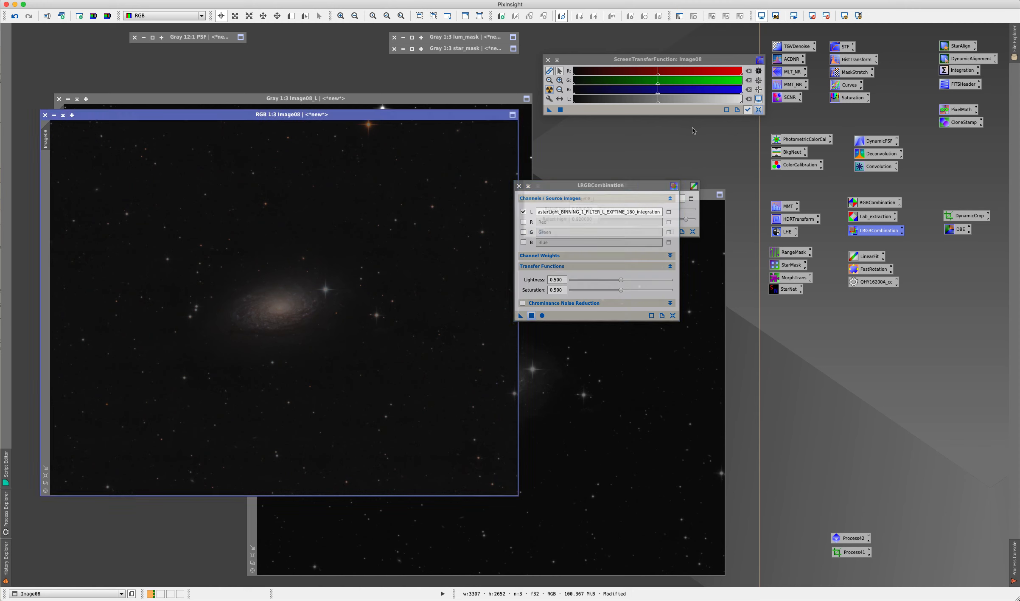
pyautogui.doubleClick(856, 60)
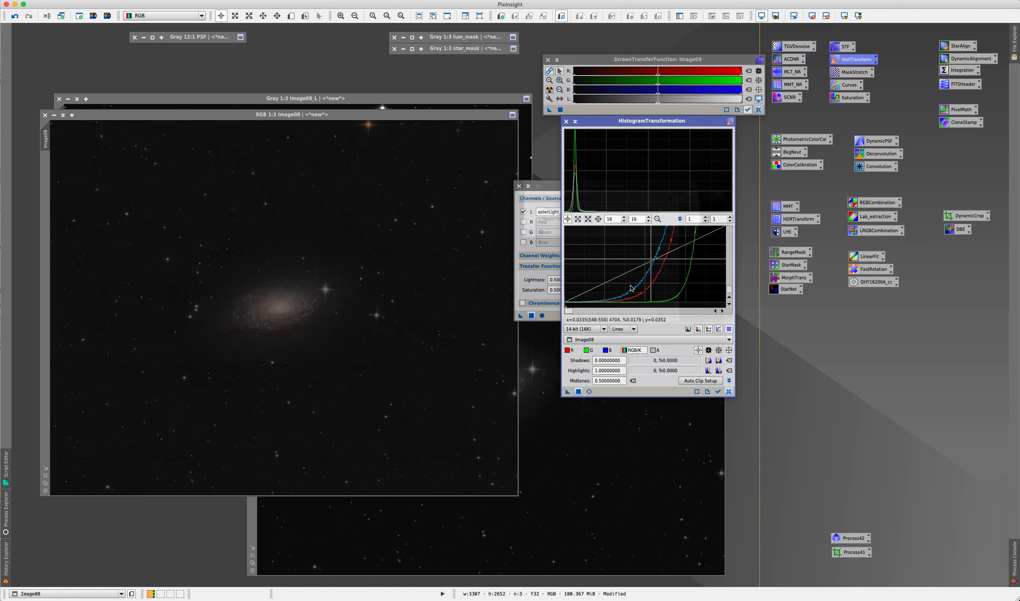
pyautogui.click(659, 219)
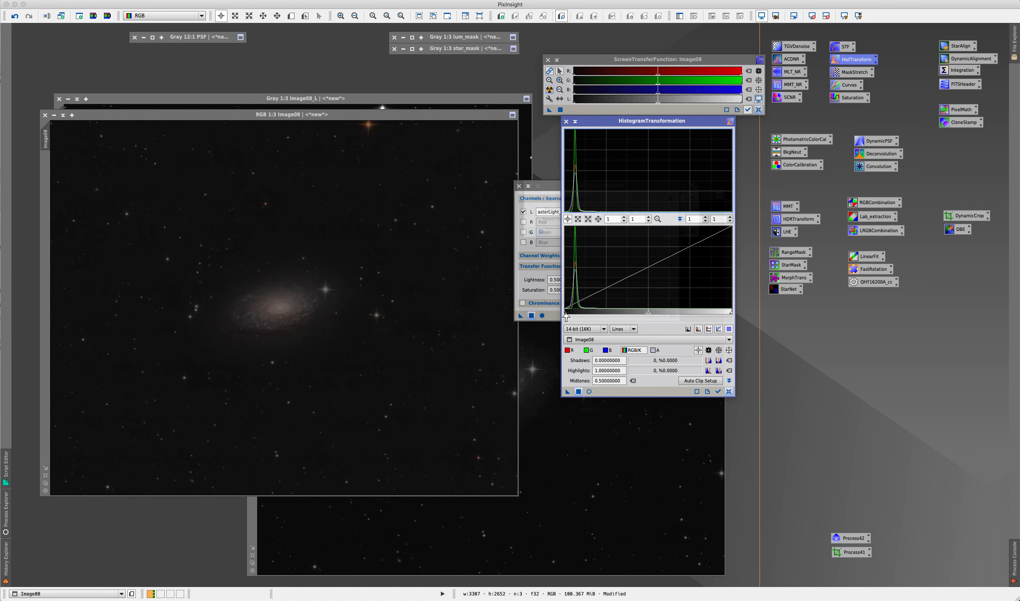
pyautogui.moveTo(566, 316); pyautogui.dragTo(569, 315)
pyautogui.moveTo(650, 314); pyautogui.dragTo(621, 315)
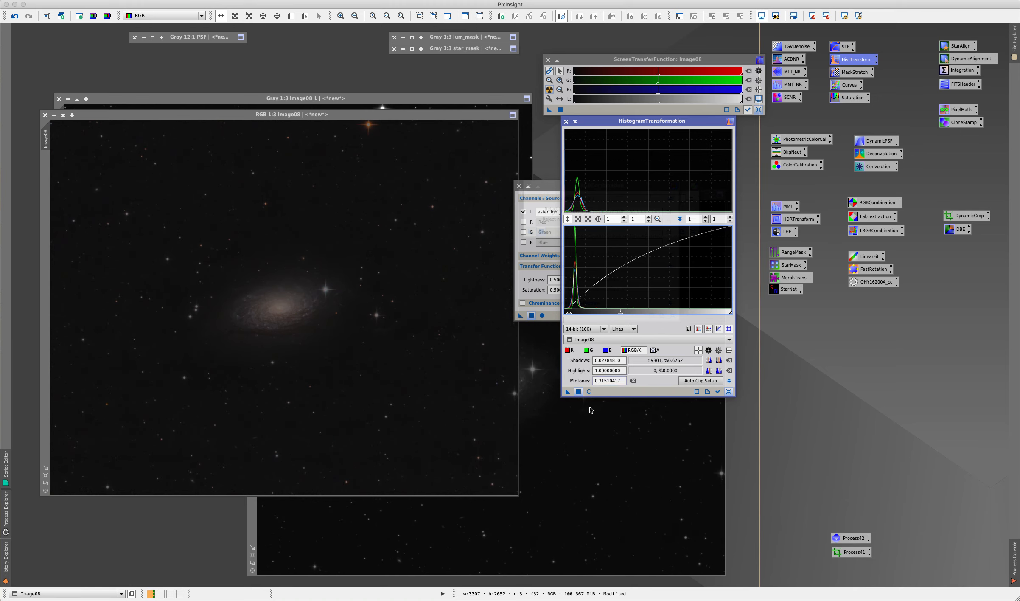
pyautogui.click(589, 391)
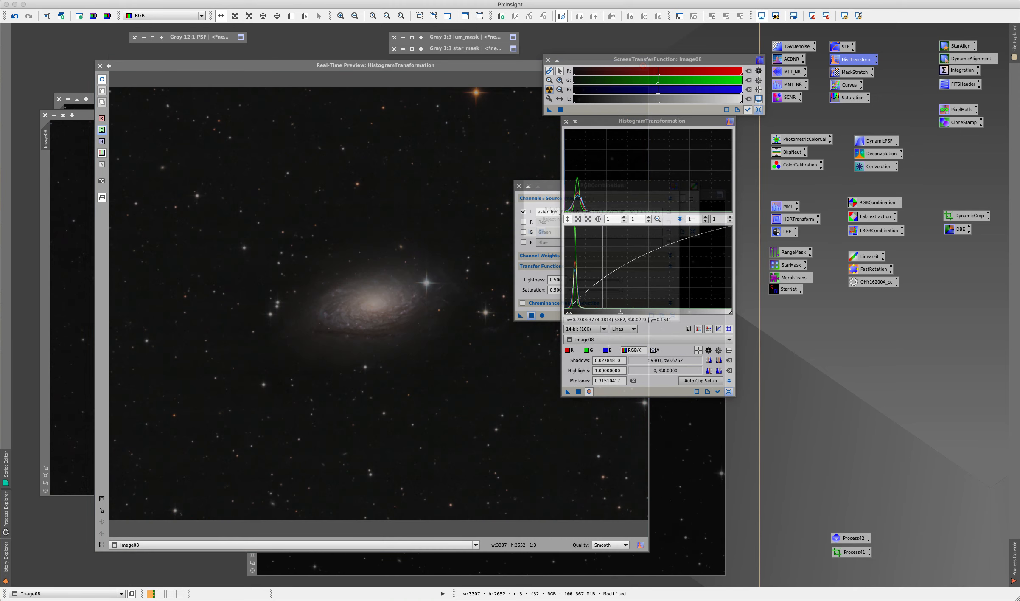
pyautogui.moveTo(620, 315); pyautogui.dragTo(622, 313)
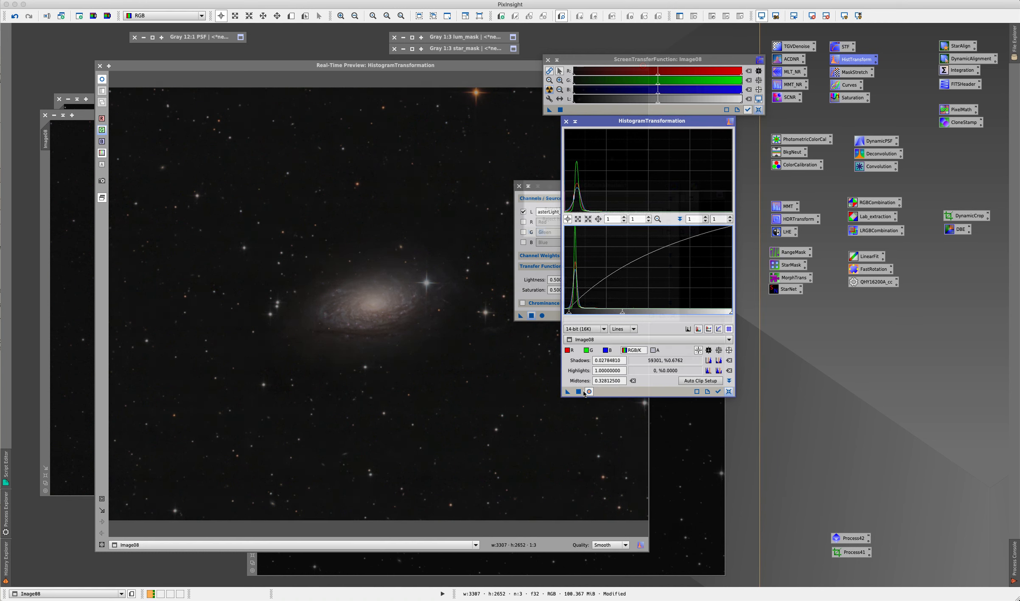
pyautogui.click(99, 67)
pyautogui.click(567, 122)
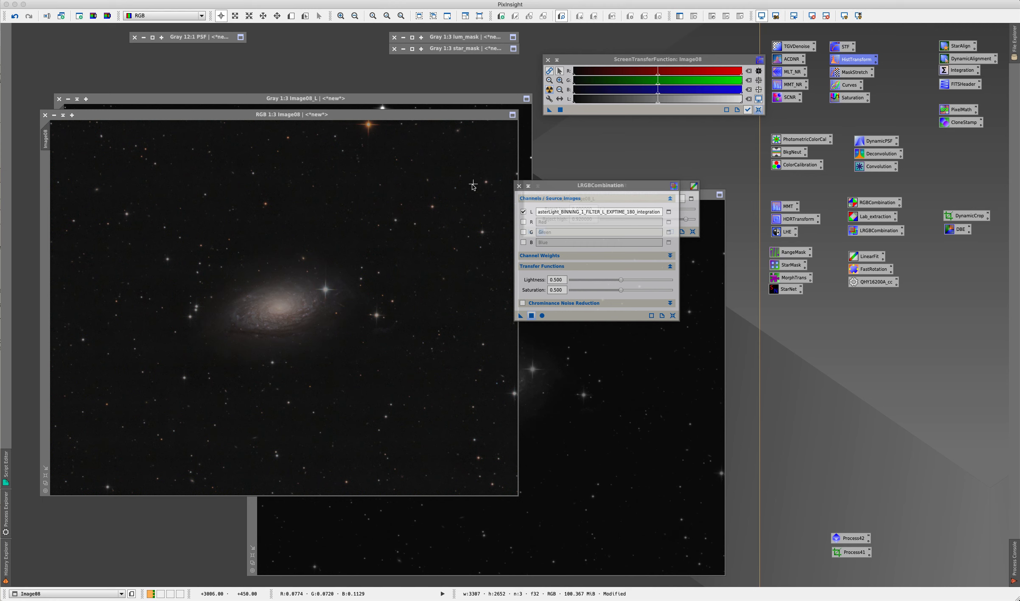
# - Open CurvesTransformation with a real-time preview of Image08, and place its window clear of the galaxy
pyautogui.moveTo(604, 187); pyautogui.dragTo(629, 181)
pyautogui.click(806, 191)
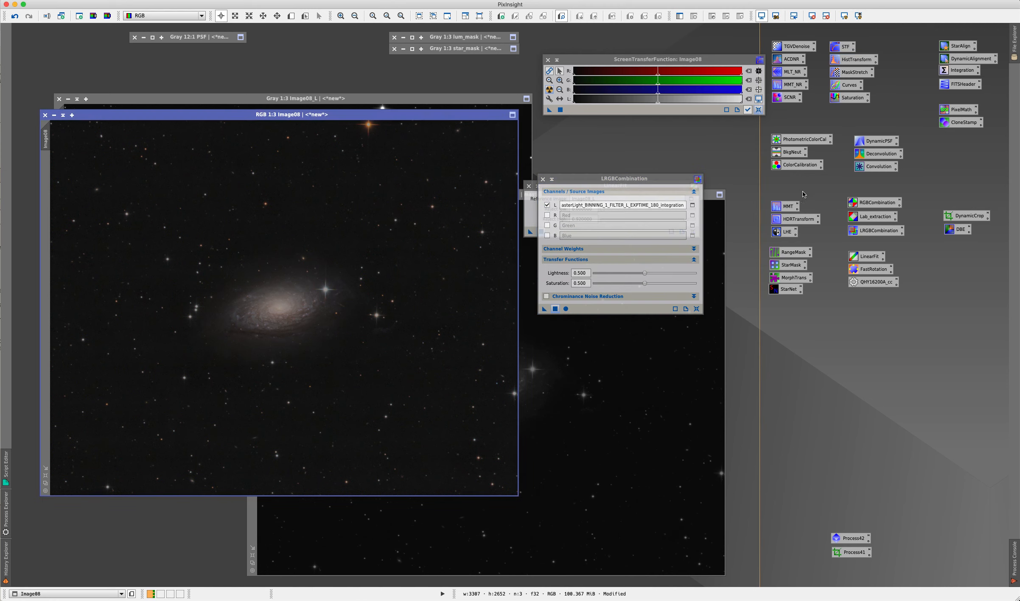
pyautogui.doubleClick(842, 86)
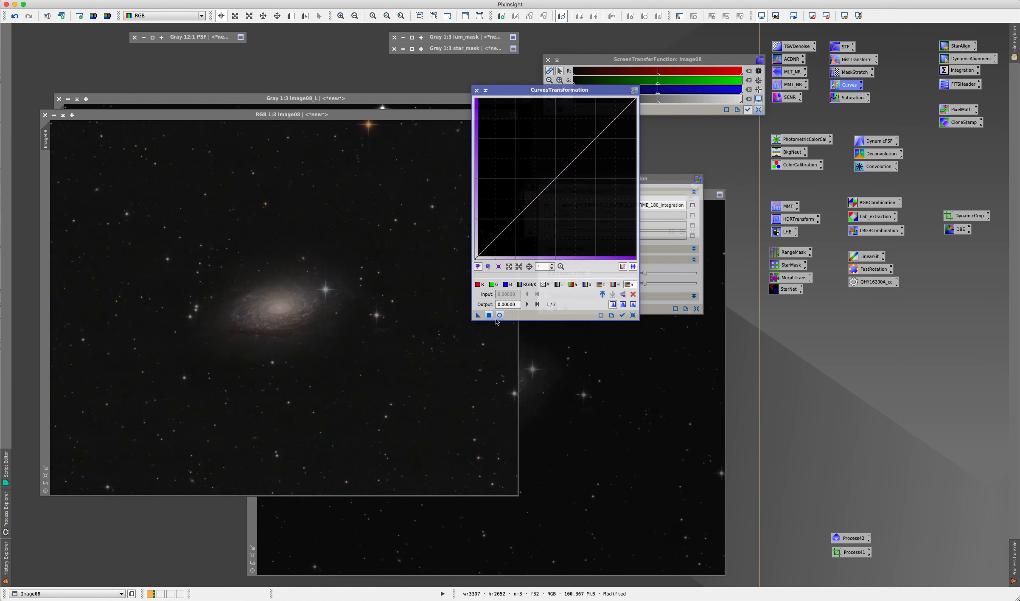
pyautogui.click(499, 315)
pyautogui.moveTo(526, 92); pyautogui.dragTo(694, 116)
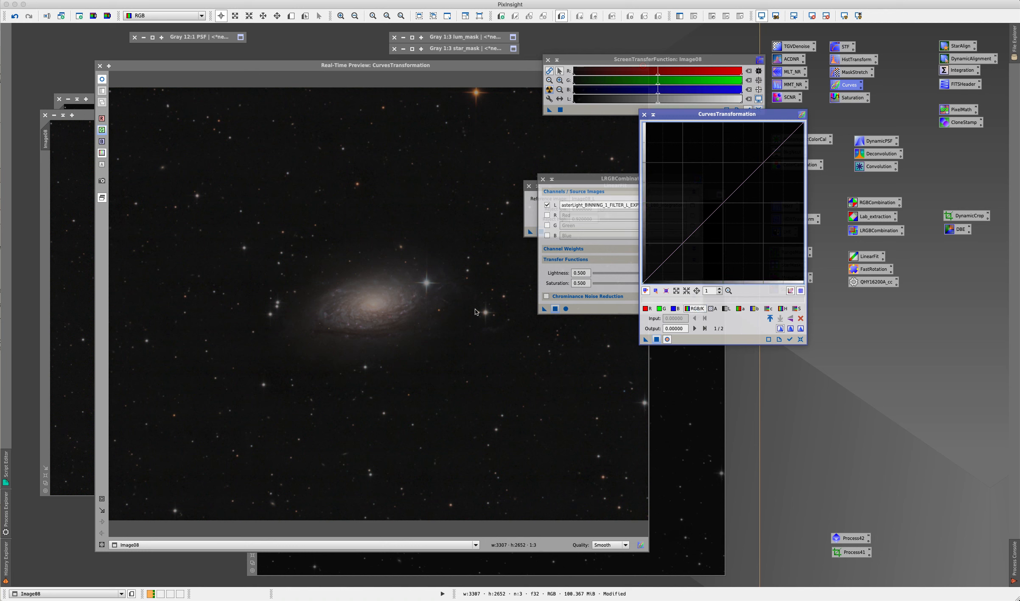
pyautogui.click(455, 169)
pyautogui.moveTo(455, 170); pyautogui.dragTo(405, 189)
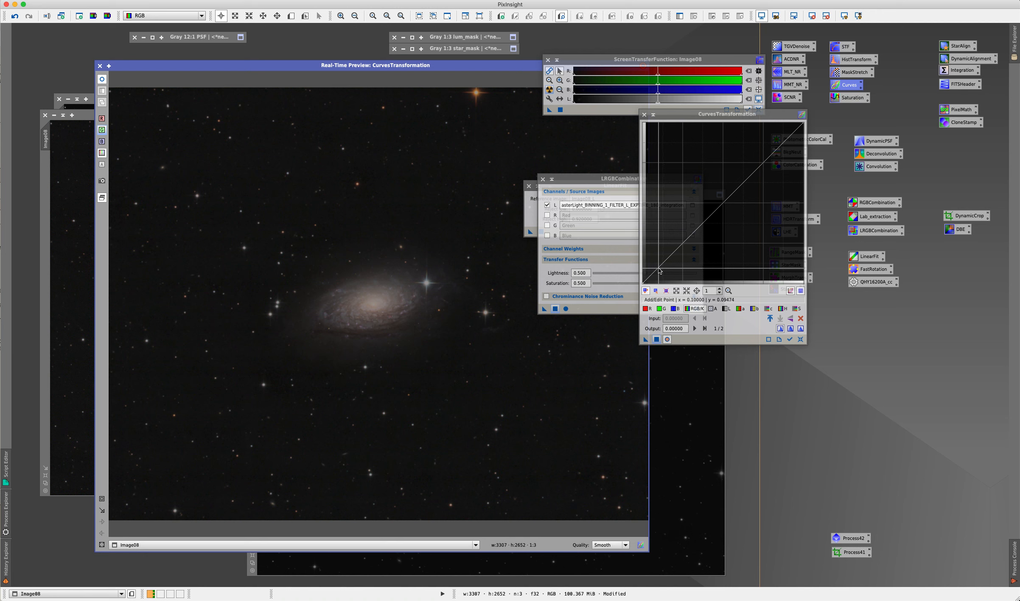
# - Shape the RGB/K curve with points at about (0.097, 0.097), (0.213, 0.300) and (0.574, 0.782) to raise the galaxy's contrast
pyautogui.click(659, 270)
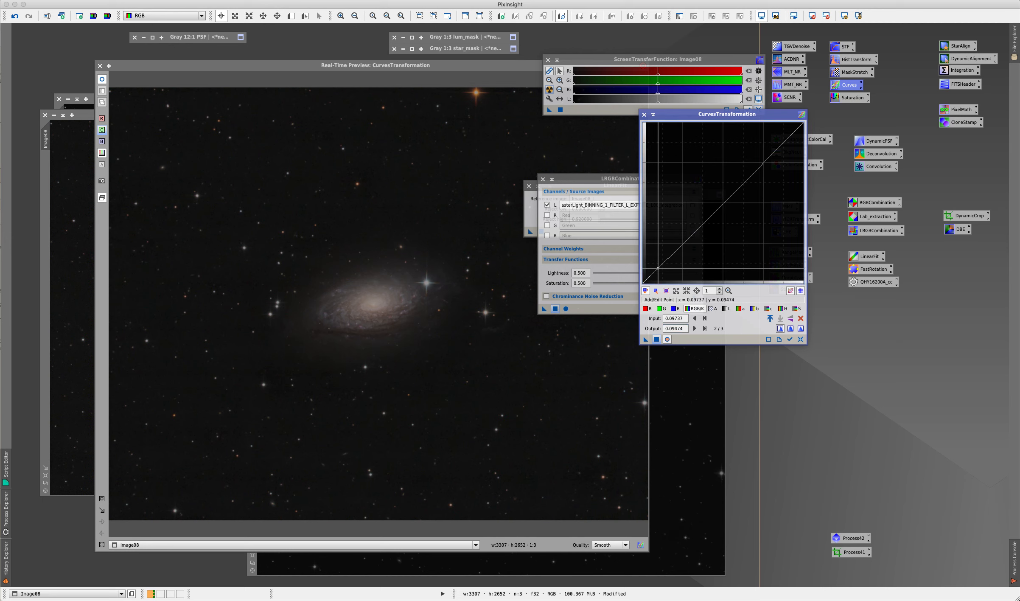
pyautogui.moveTo(659, 268); pyautogui.dragTo(658, 268)
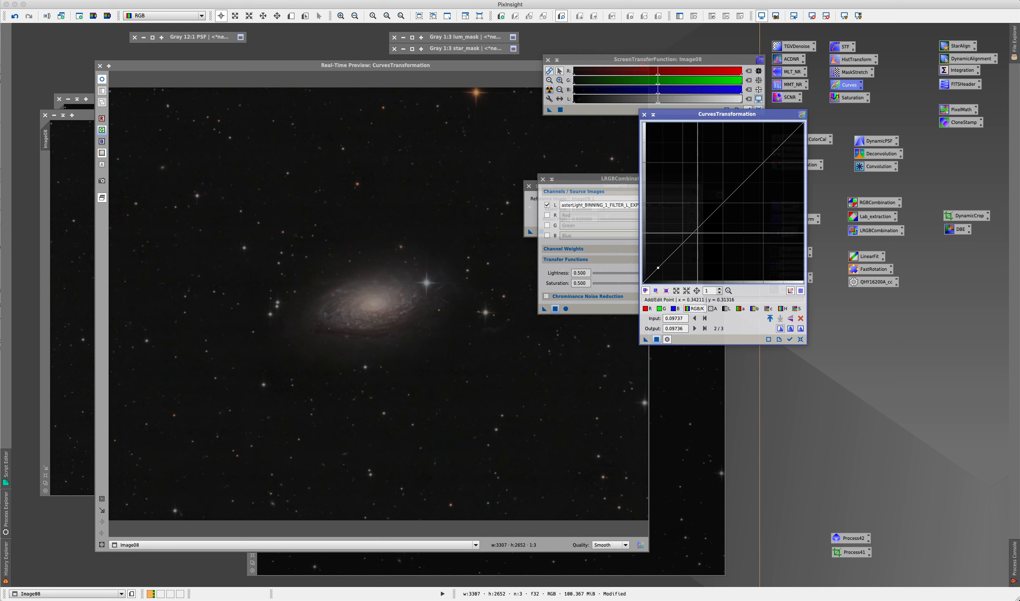
pyautogui.moveTo(679, 242); pyautogui.dragTo(677, 235)
pyautogui.scroll(-2, 677, 235)
pyautogui.scroll(2, 729, 177)
pyautogui.scroll(-2, 732, 177)
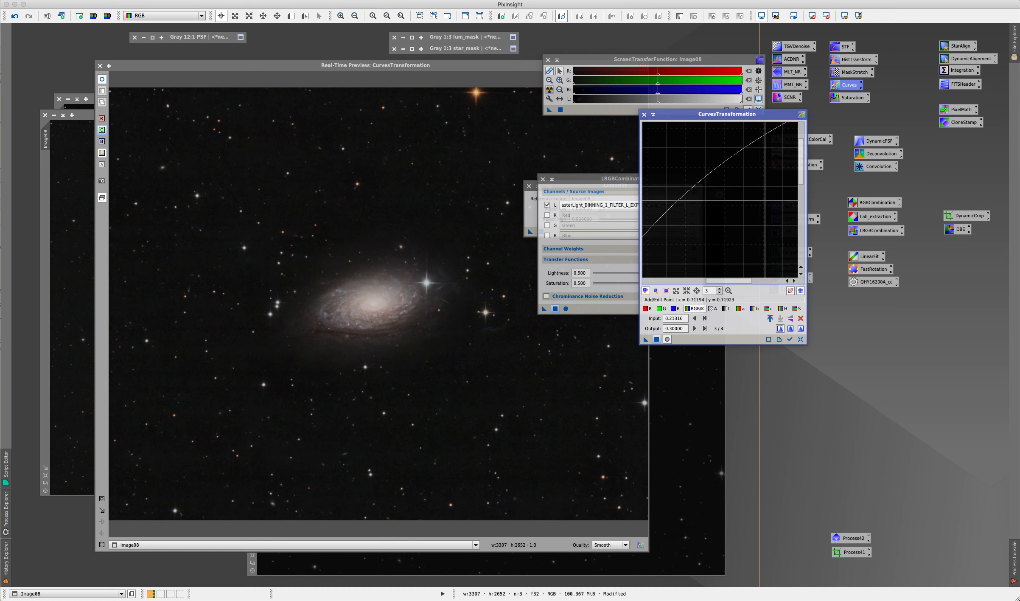
pyautogui.click(728, 291)
pyautogui.click(738, 163)
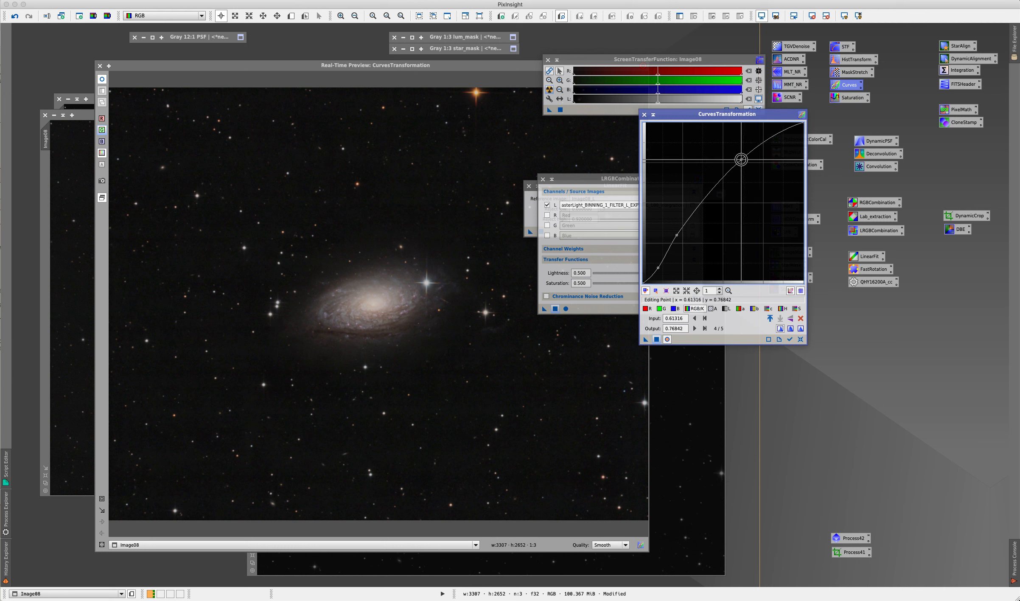
pyautogui.moveTo(737, 164); pyautogui.dragTo(735, 157)
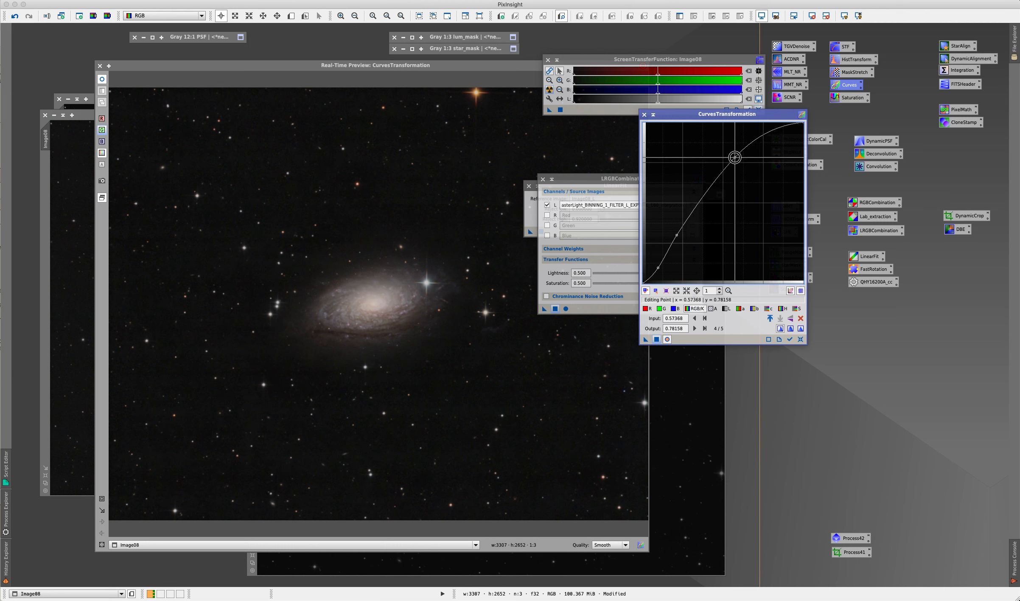
# - Raise the saturation curve with points at about (0.116, 0.300) and (0.516, 0.800)
pyautogui.click(797, 309)
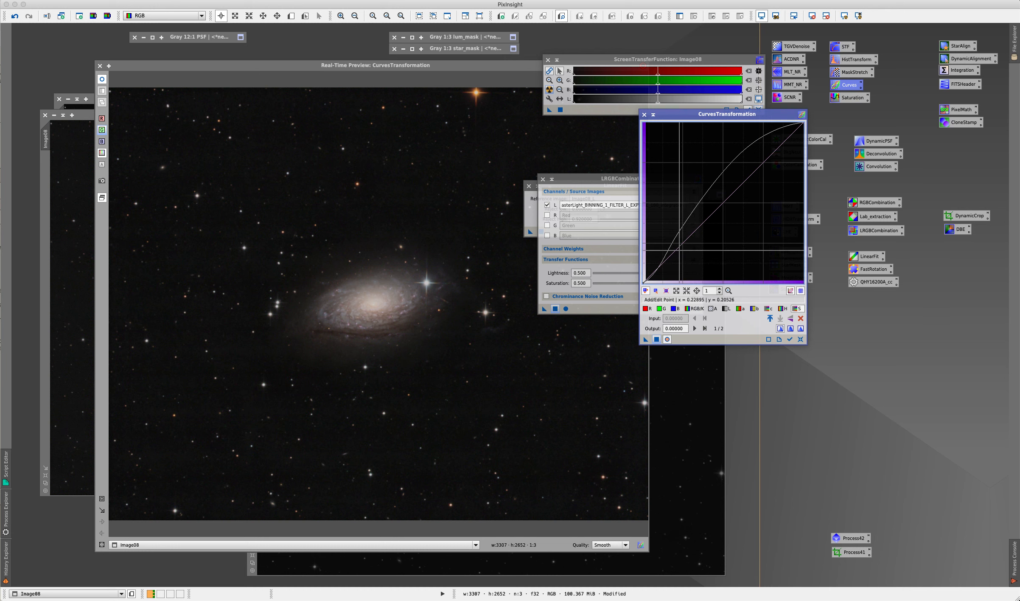
pyautogui.click(679, 240)
pyautogui.moveTo(680, 240); pyautogui.dragTo(664, 227)
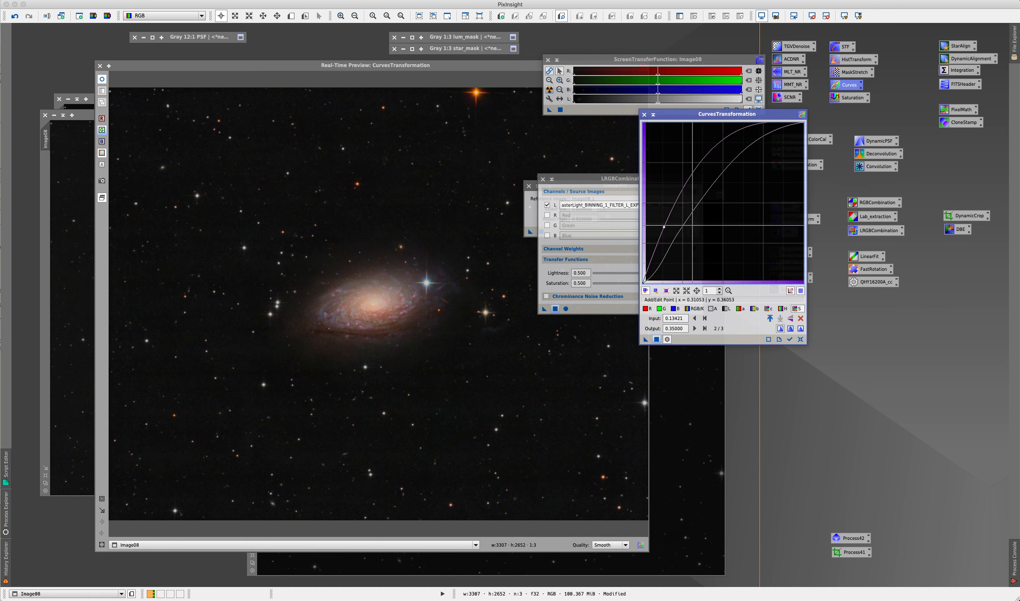
pyautogui.click(719, 146)
pyautogui.moveTo(719, 147); pyautogui.dragTo(726, 155)
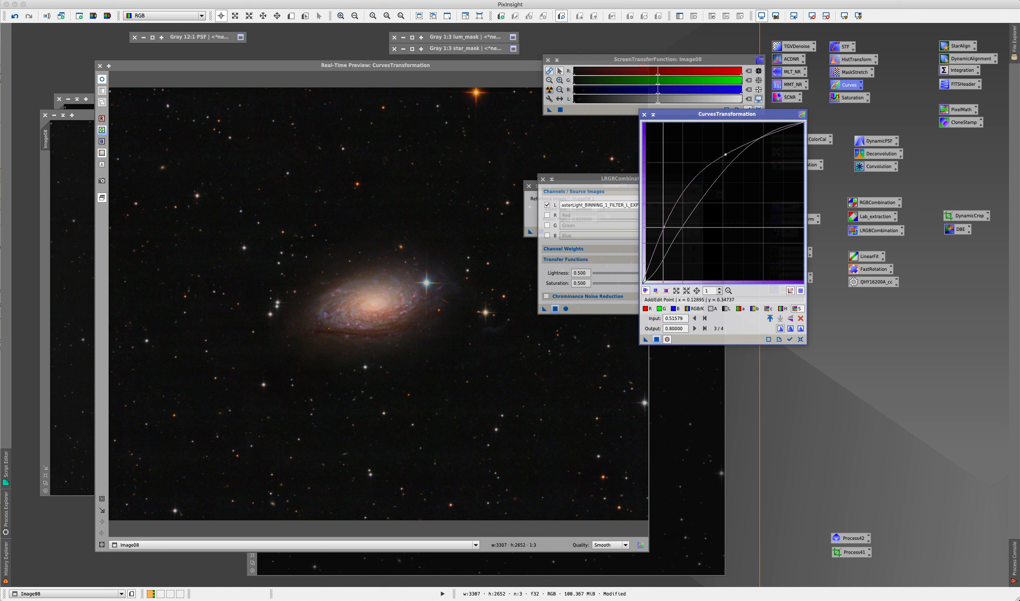
pyautogui.moveTo(665, 228); pyautogui.dragTo(662, 234)
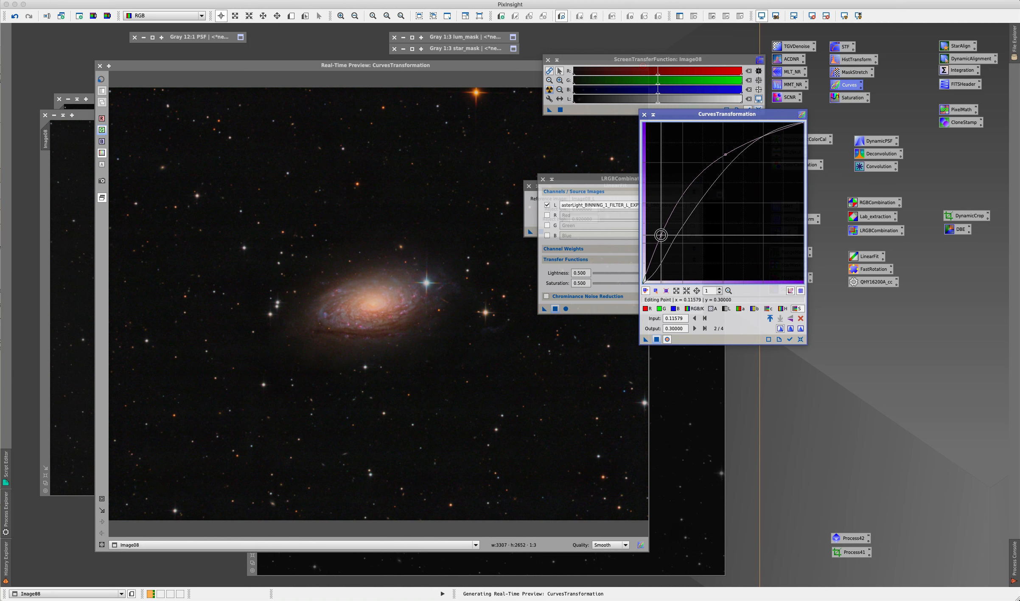
# - Apply the curves to Image08, and close the real-time preview and CurvesTransformation
pyautogui.click(656, 339)
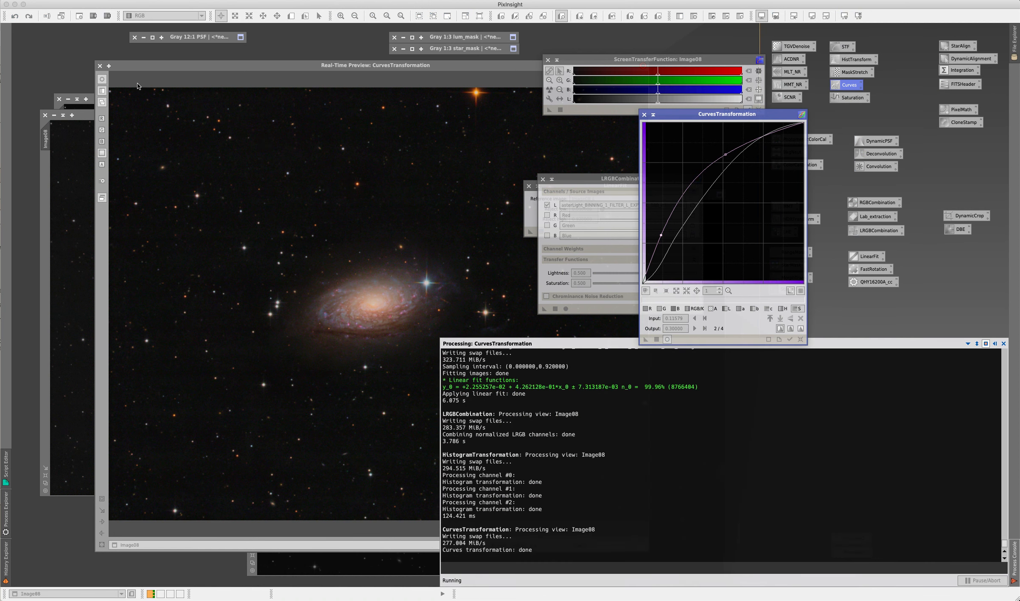
pyautogui.click(100, 67)
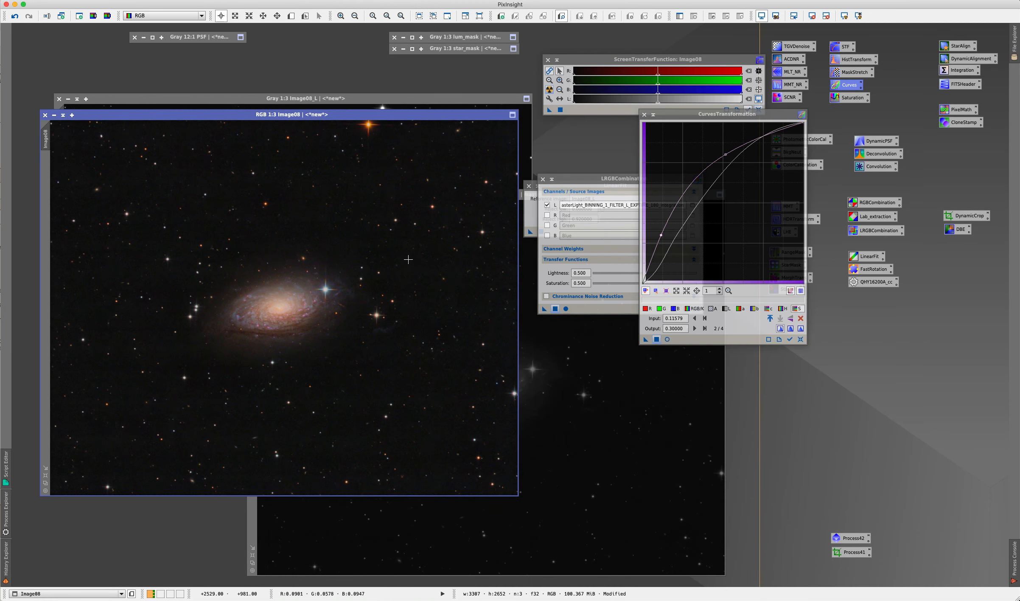
pyautogui.click(645, 114)
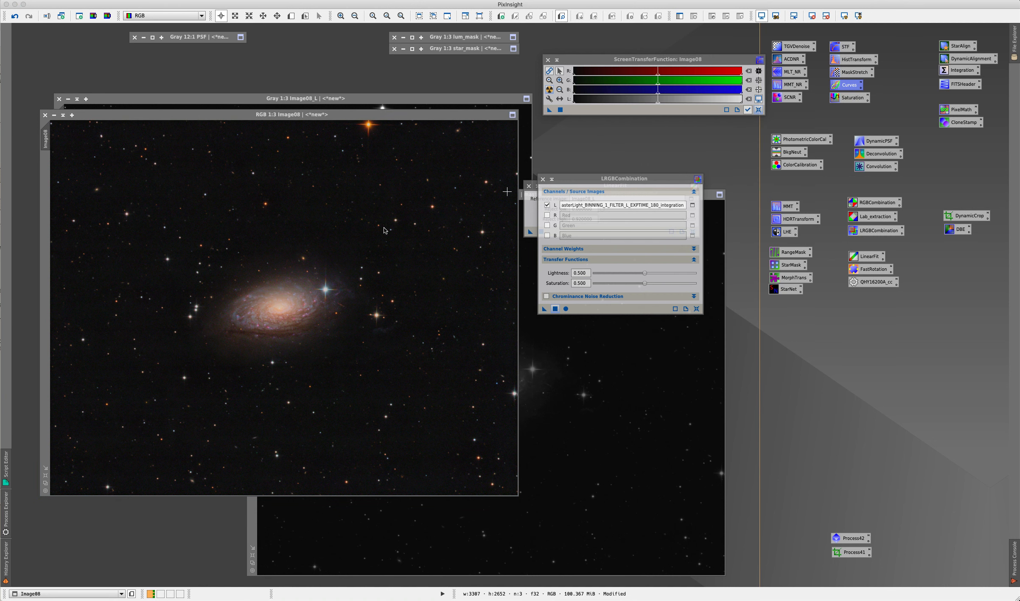
# - Open ACDNR with a real-time preview of Image08, reset the screen stretch, and place the preview window beside the settings
pyautogui.click(380, 228)
pyautogui.hotkey('ctrl', 'a')
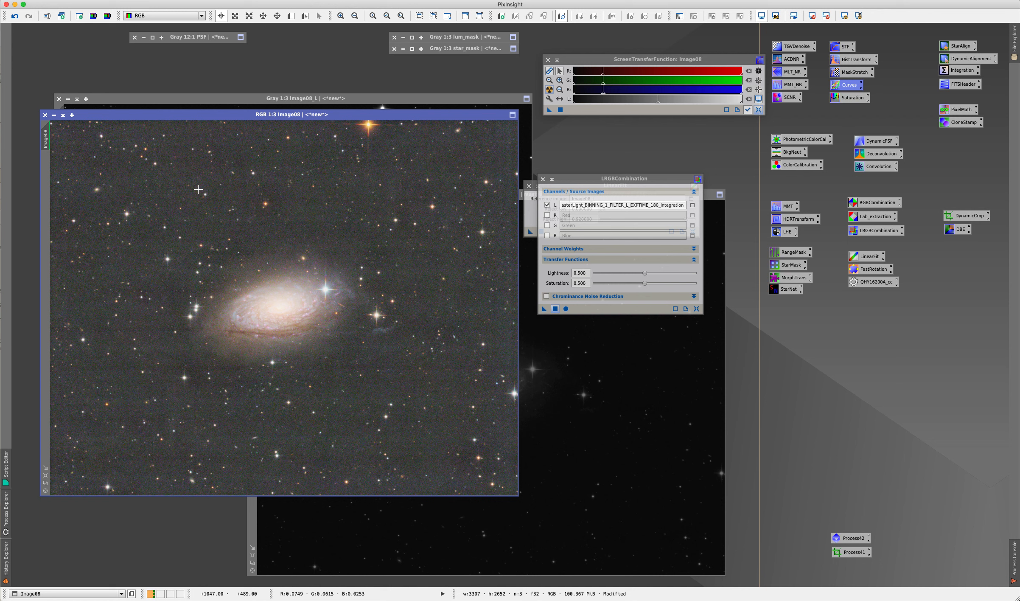
pyautogui.doubleClick(783, 59)
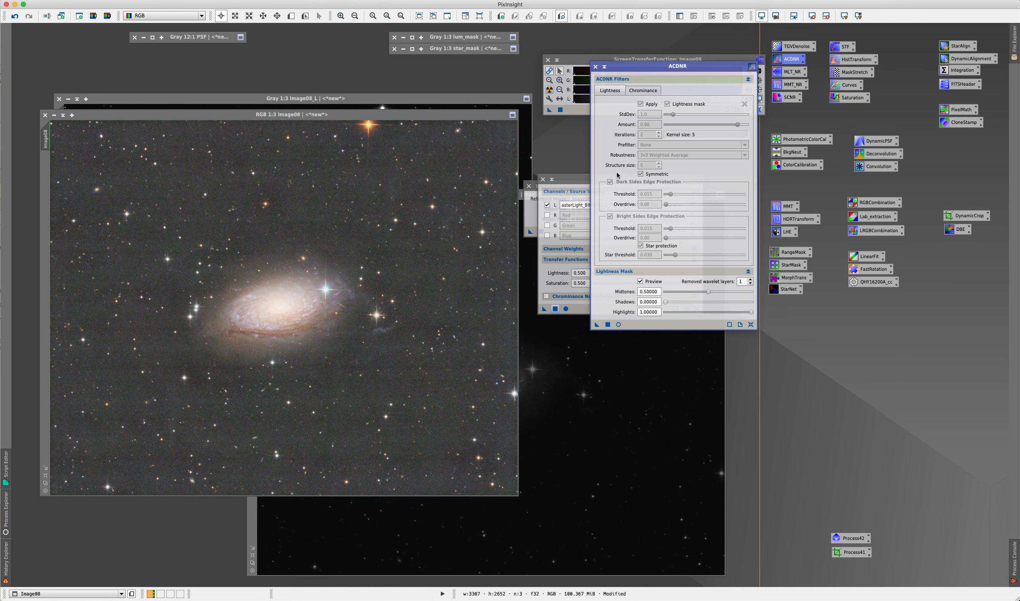
pyautogui.click(618, 324)
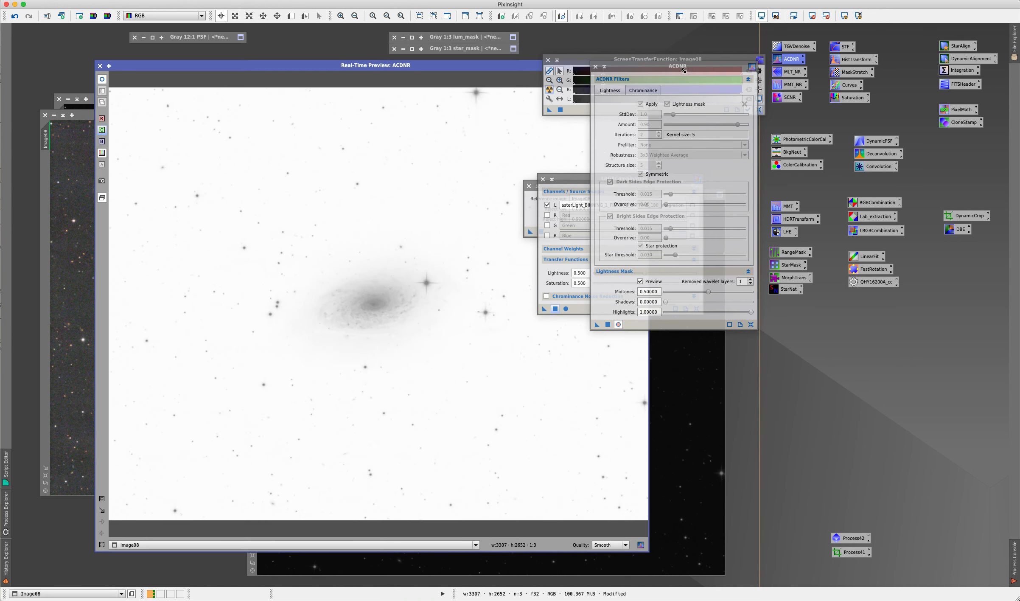
pyautogui.click(681, 59)
pyautogui.click(759, 109)
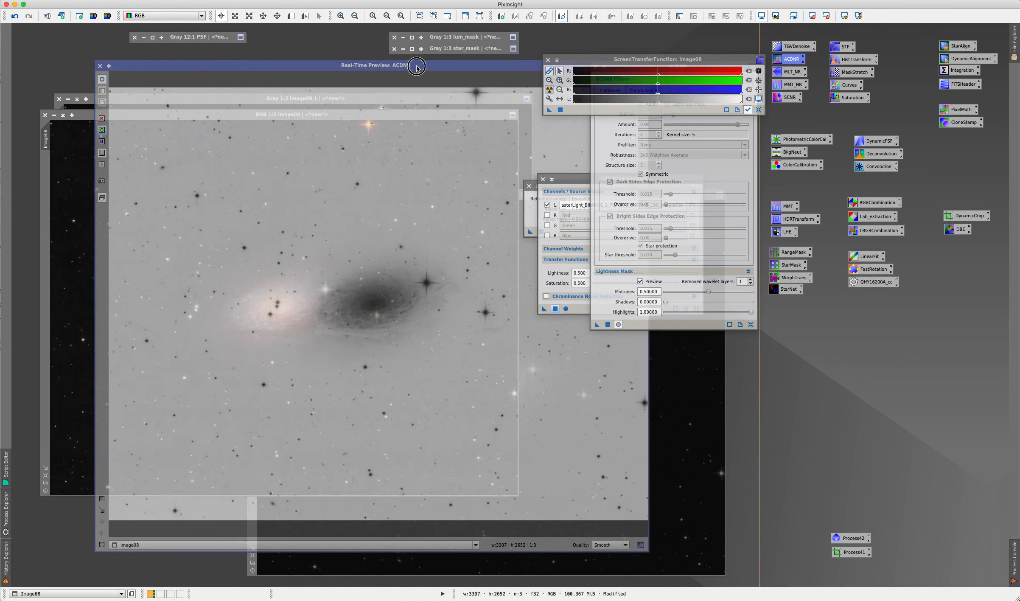
pyautogui.moveTo(441, 67); pyautogui.dragTo(386, 67)
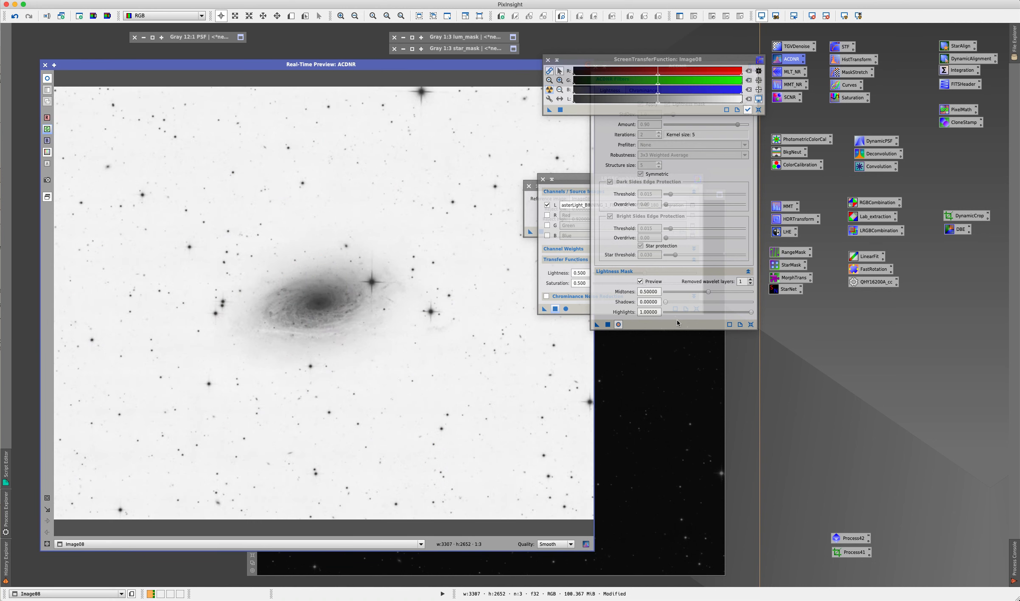
# - Set the ACDNR lightness mask to 2 removed wavelet layers, midtones 0.18 and shadows 0.06, and turn off the mask preview
pyautogui.click(671, 326)
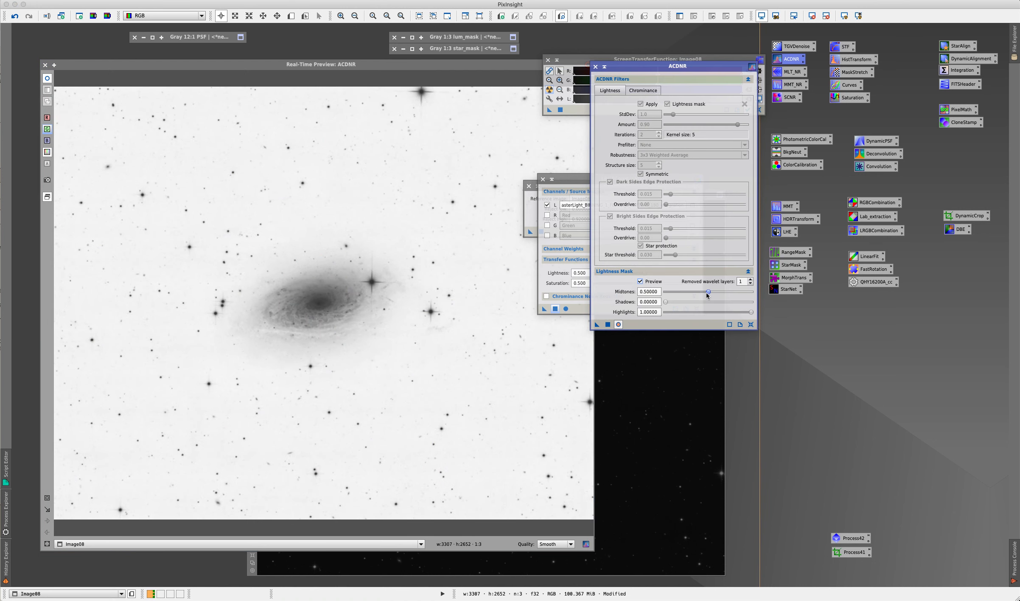
pyautogui.moveTo(710, 293); pyautogui.dragTo(675, 302)
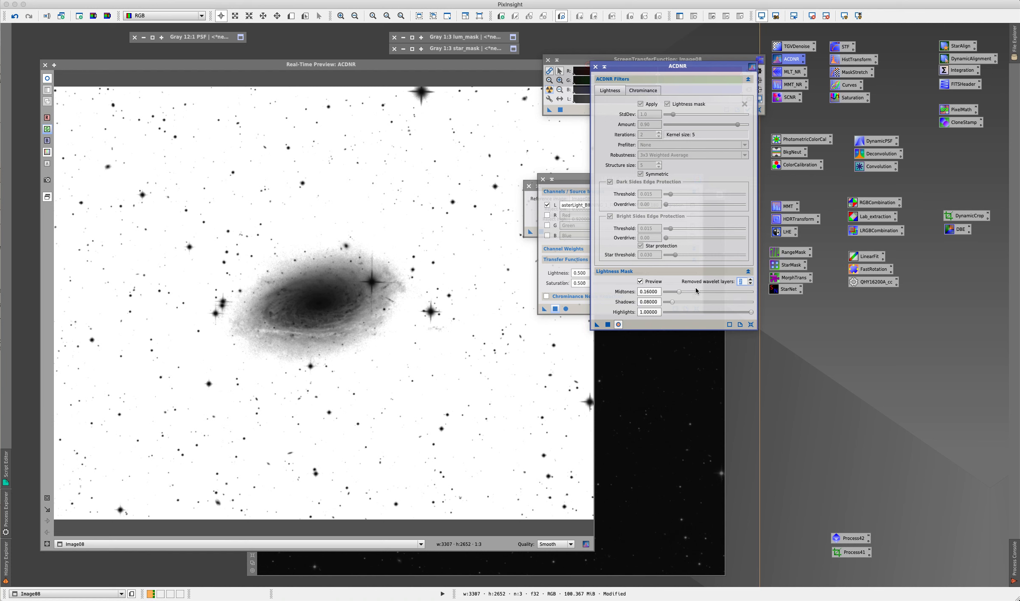
pyautogui.moveTo(672, 303); pyautogui.dragTo(681, 292)
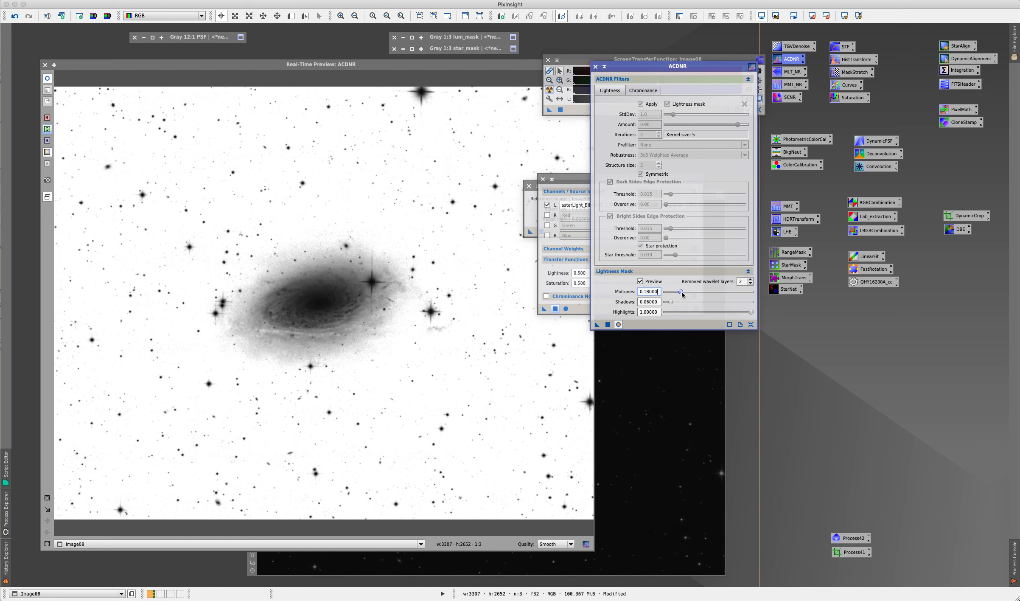
pyautogui.click(653, 282)
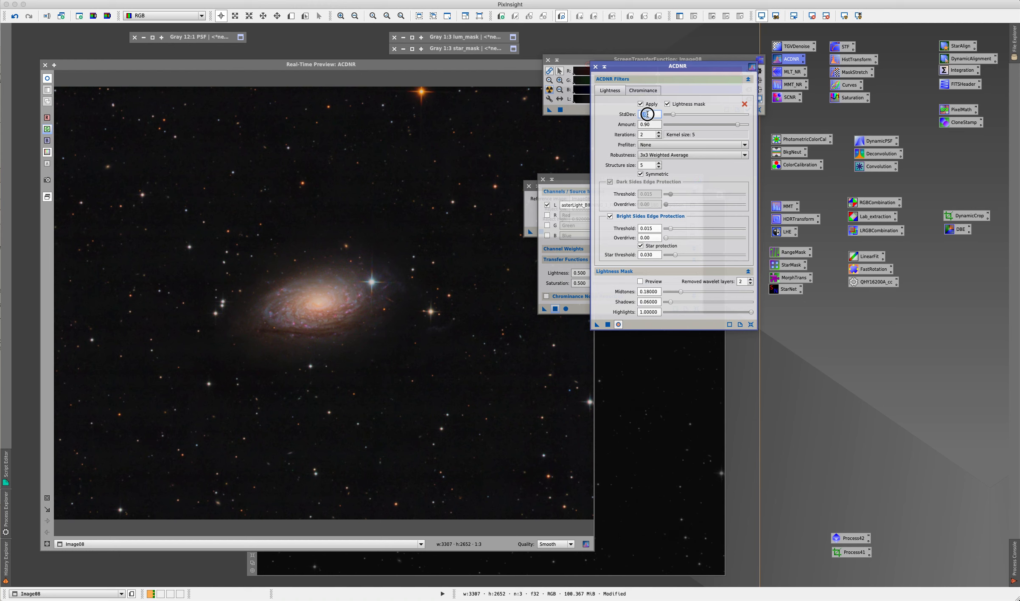
# - Set the ACDNR chrominance standard deviation to 4.0 and review the lightness and chrominance settings
pyautogui.click(643, 90)
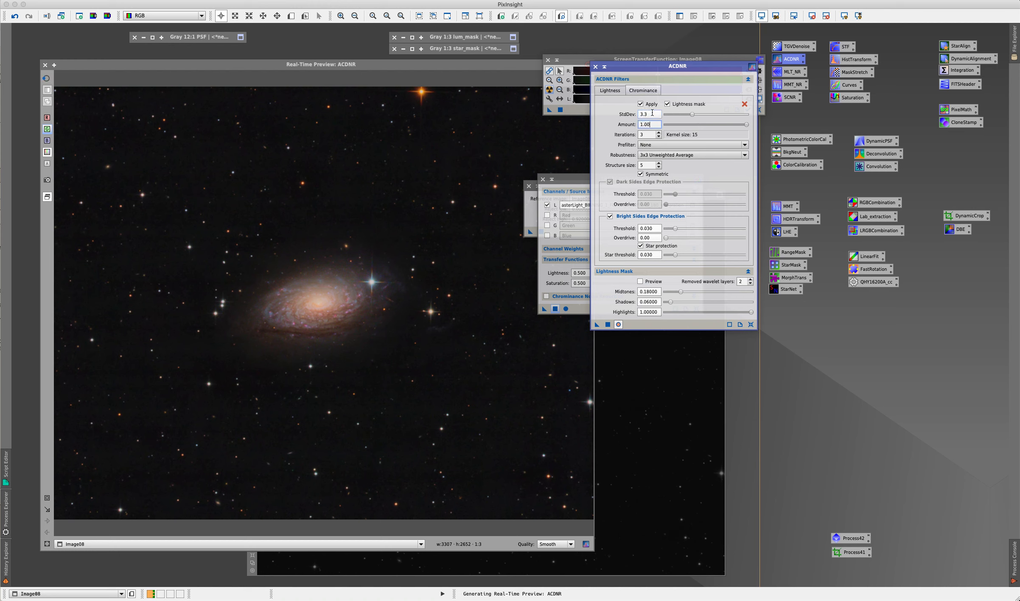
pyautogui.write('4')
pyautogui.press('Tab')
pyautogui.click(610, 91)
pyautogui.click(646, 92)
pyautogui.click(652, 114)
# - Restrict the preview to the galaxy's edge and nearby background, and compare the noise there with and without ACDNR
pyautogui.rightClick(249, 183)
pyautogui.click(308, 312)
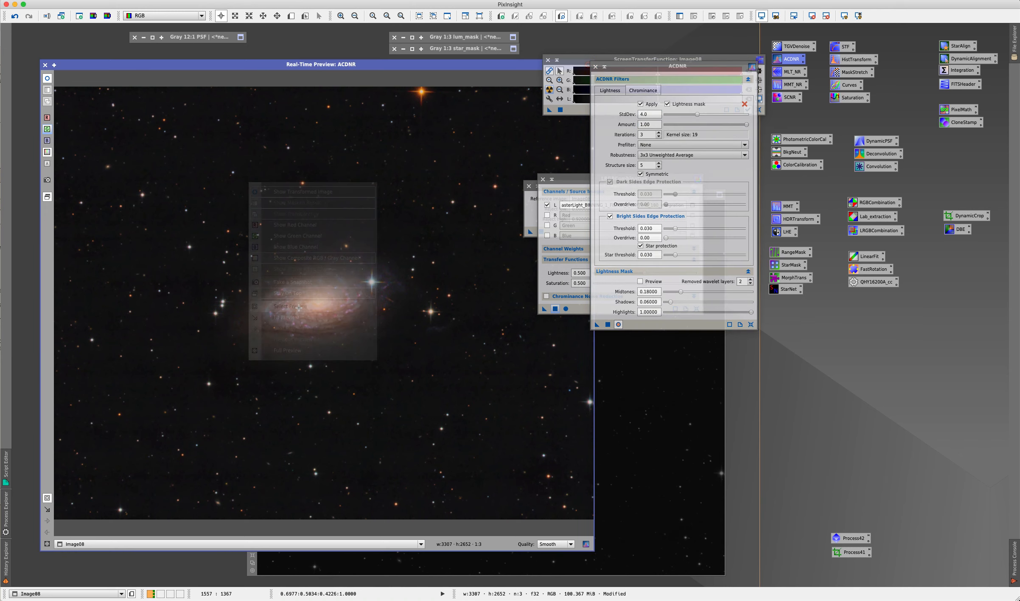
pyautogui.moveTo(186, 257); pyautogui.dragTo(339, 412)
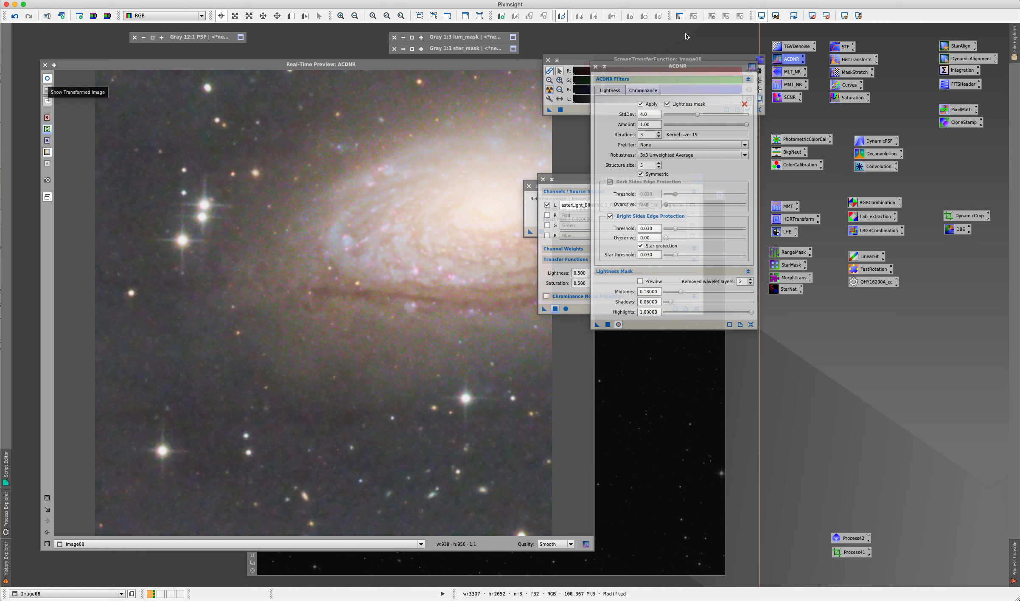
pyautogui.click(47, 79)
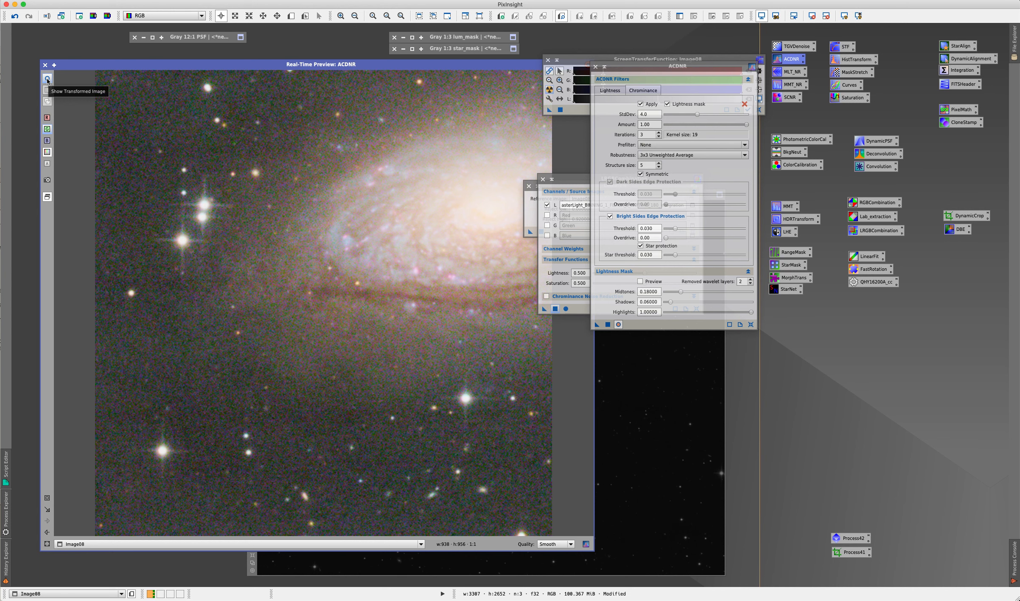
pyautogui.click(48, 79)
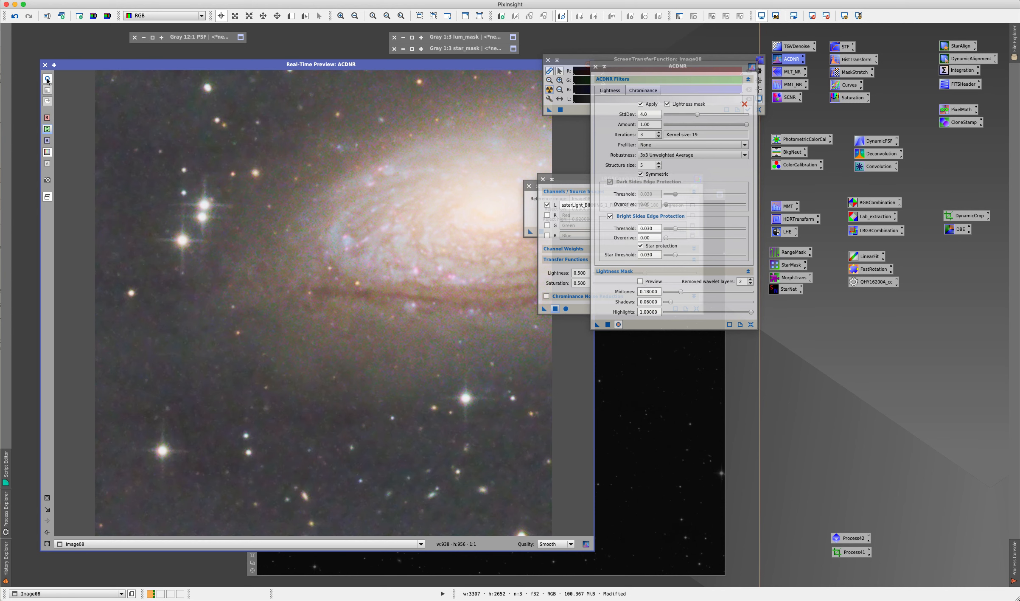
pyautogui.click(48, 79)
pyautogui.click(47, 80)
pyautogui.click(48, 79)
pyautogui.click(48, 79)
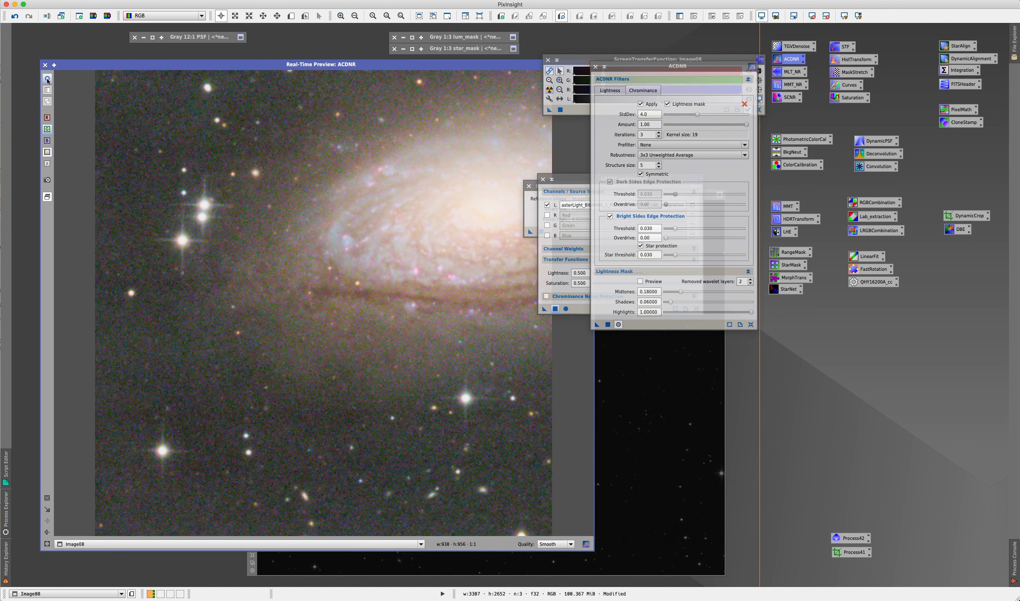
pyautogui.click(48, 79)
pyautogui.click(47, 79)
pyautogui.click(48, 79)
pyautogui.click(48, 79)
pyautogui.click(47, 80)
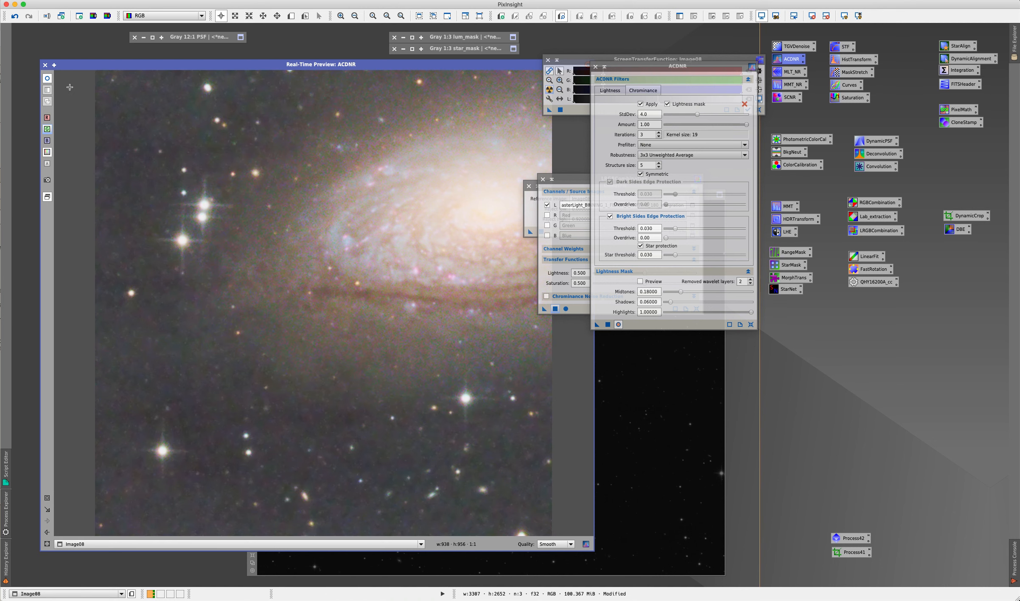
pyautogui.click(48, 79)
pyautogui.click(47, 79)
# - Refine the lightness mask to midtones 0.10 and shadows 0.19, and check the result in the full-image preview
pyautogui.click(648, 283)
pyautogui.click(648, 282)
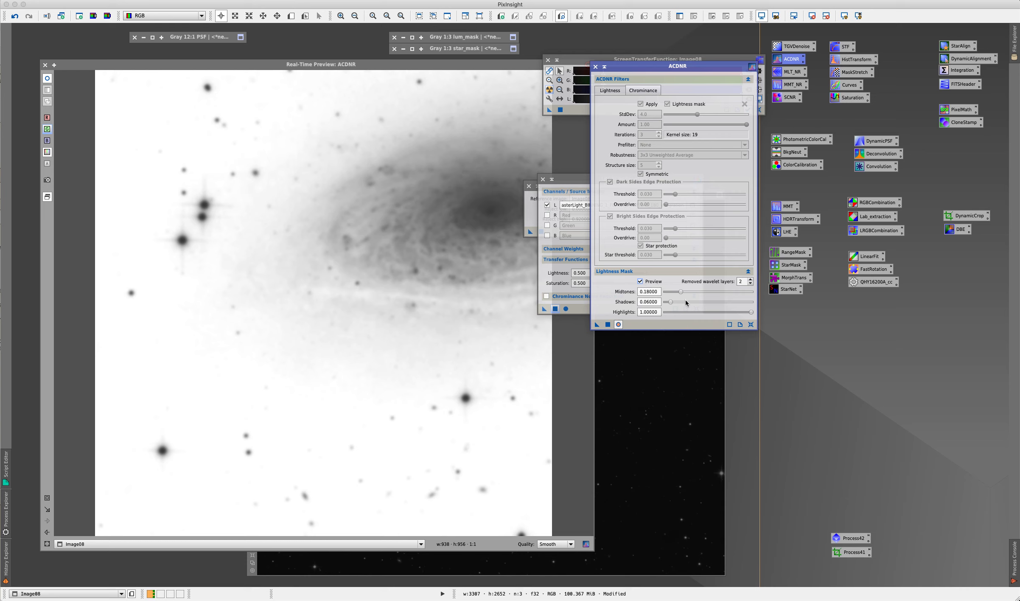
pyautogui.moveTo(681, 291); pyautogui.dragTo(679, 303)
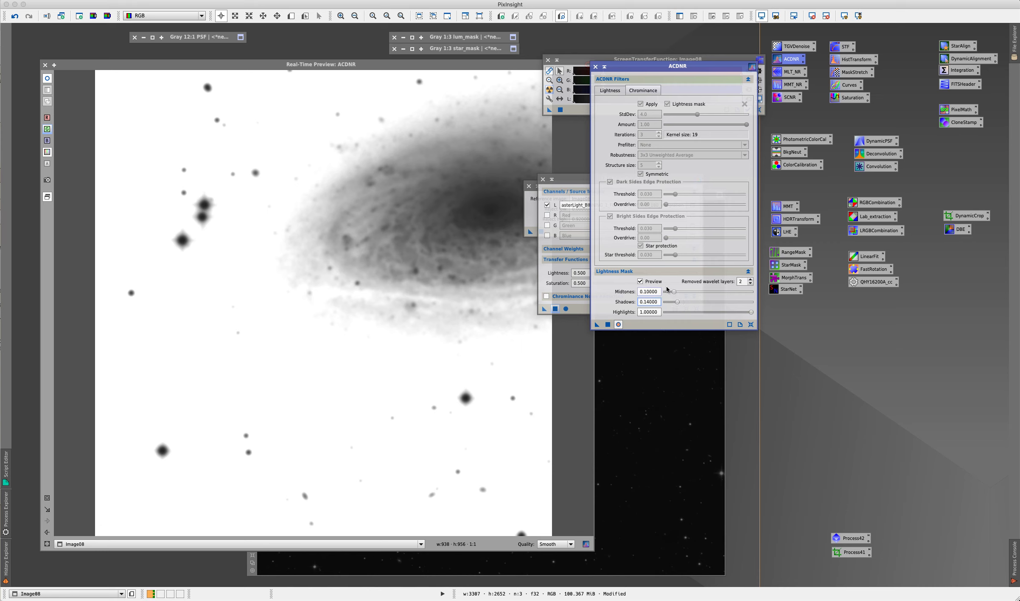
pyautogui.click(640, 281)
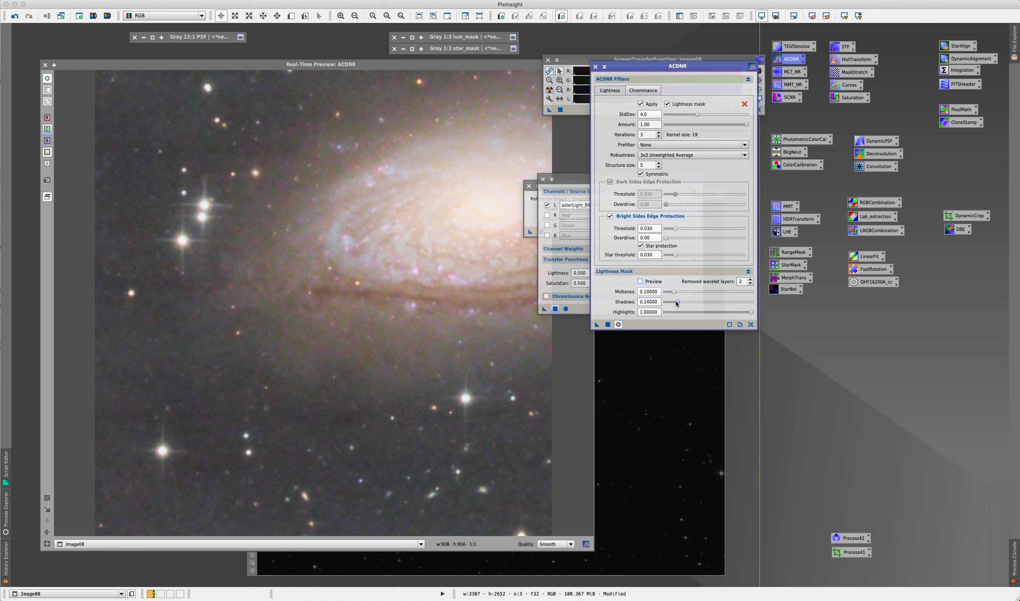
pyautogui.moveTo(677, 301); pyautogui.dragTo(676, 302)
pyautogui.click(651, 282)
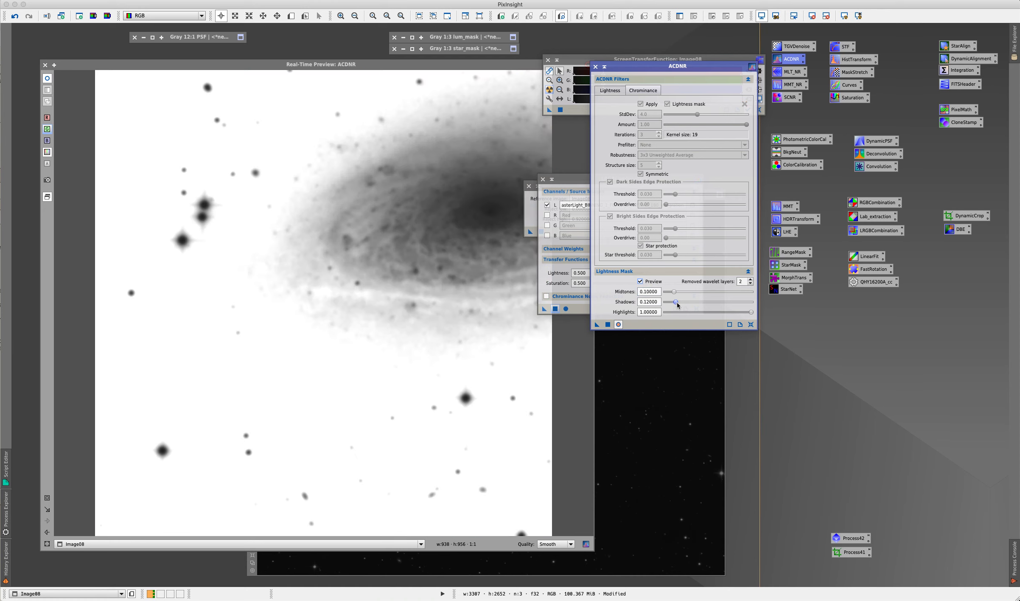
pyautogui.moveTo(677, 303); pyautogui.dragTo(682, 303)
pyautogui.click(653, 282)
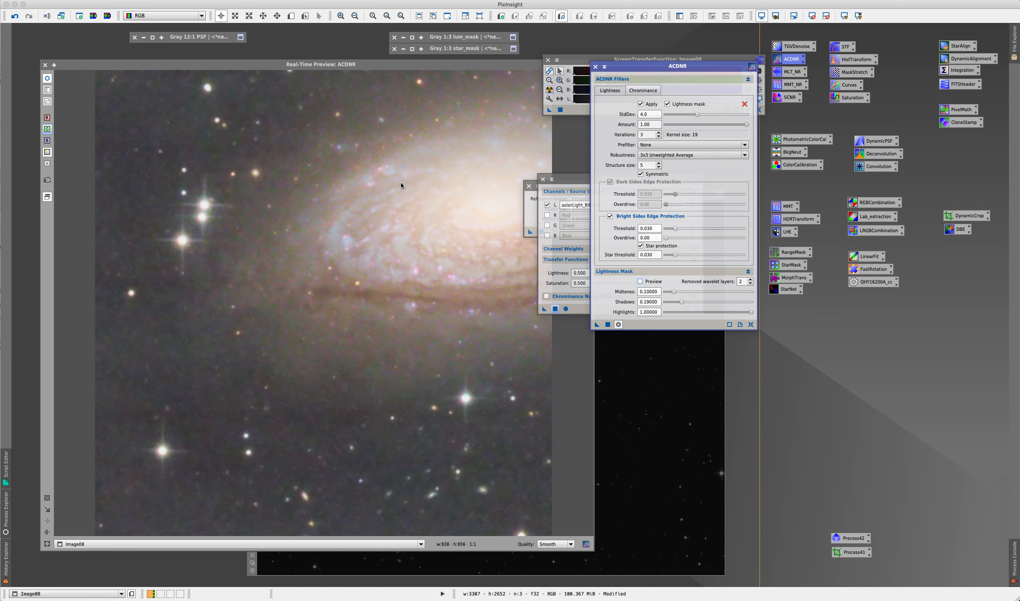
pyautogui.rightClick(191, 126)
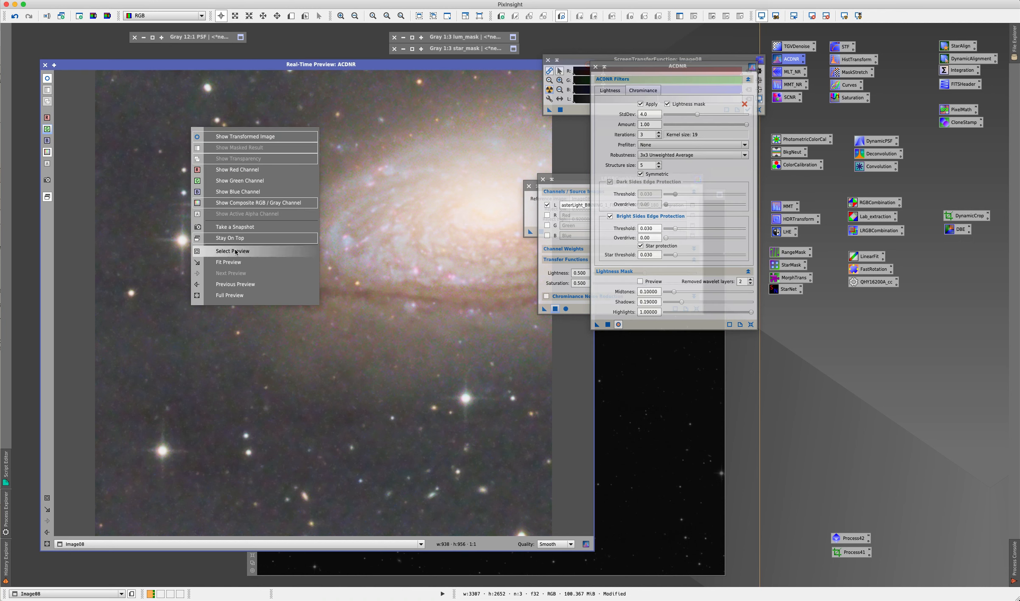
pyautogui.click(235, 295)
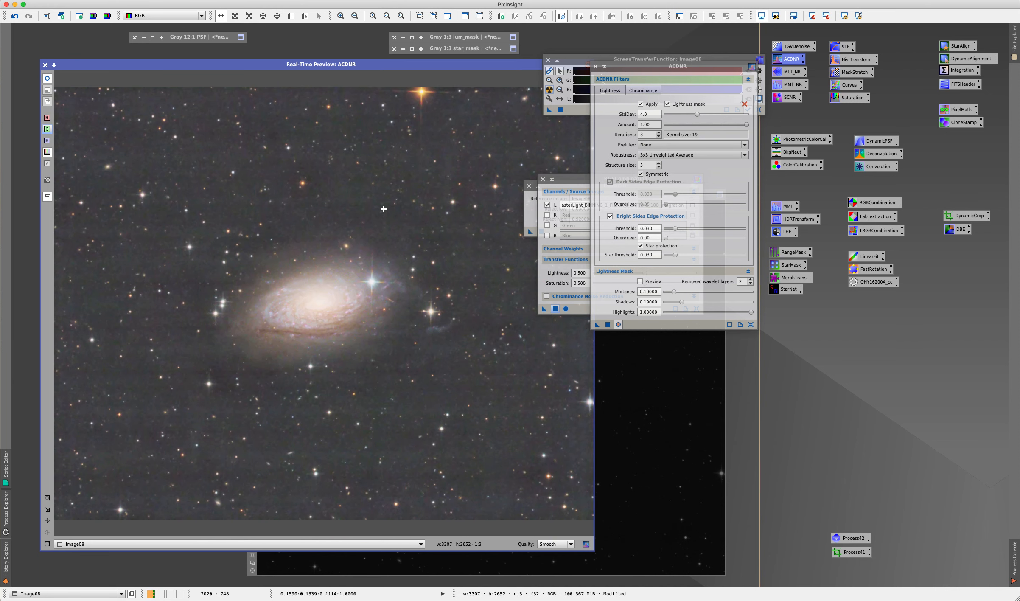
# - Apply the ACDNR noise reduction to the galaxy image, close ACDNR, and reset the screen stretch
pyautogui.click(47, 79)
pyautogui.click(45, 64)
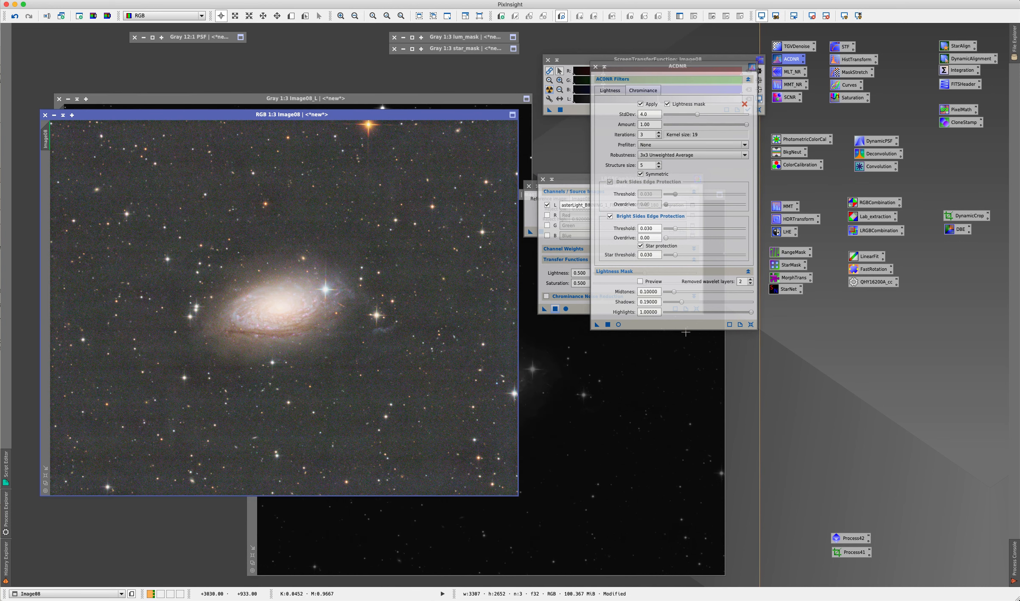
pyautogui.click(608, 324)
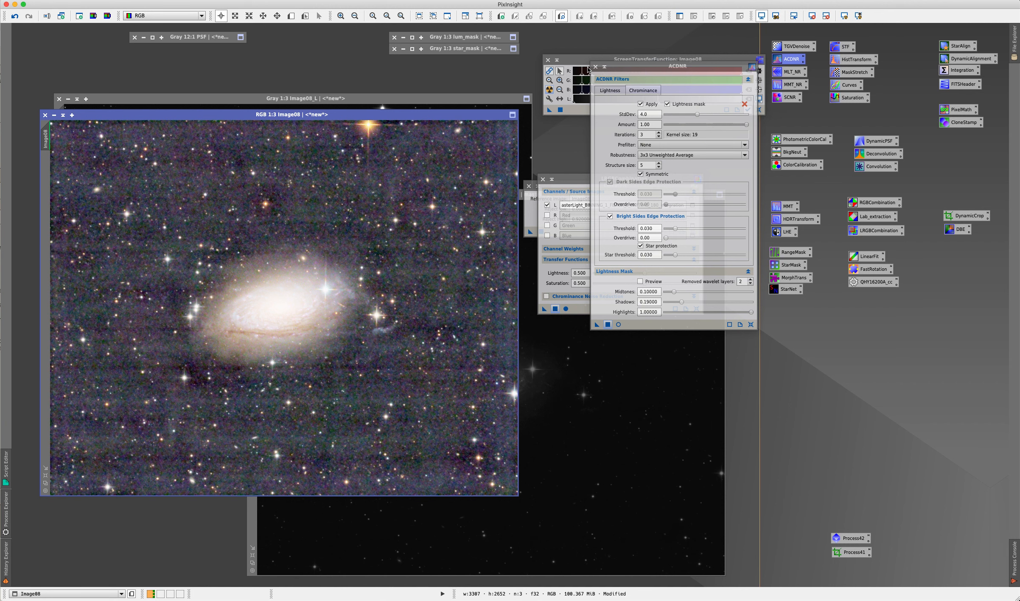
pyautogui.click(595, 66)
pyautogui.click(758, 110)
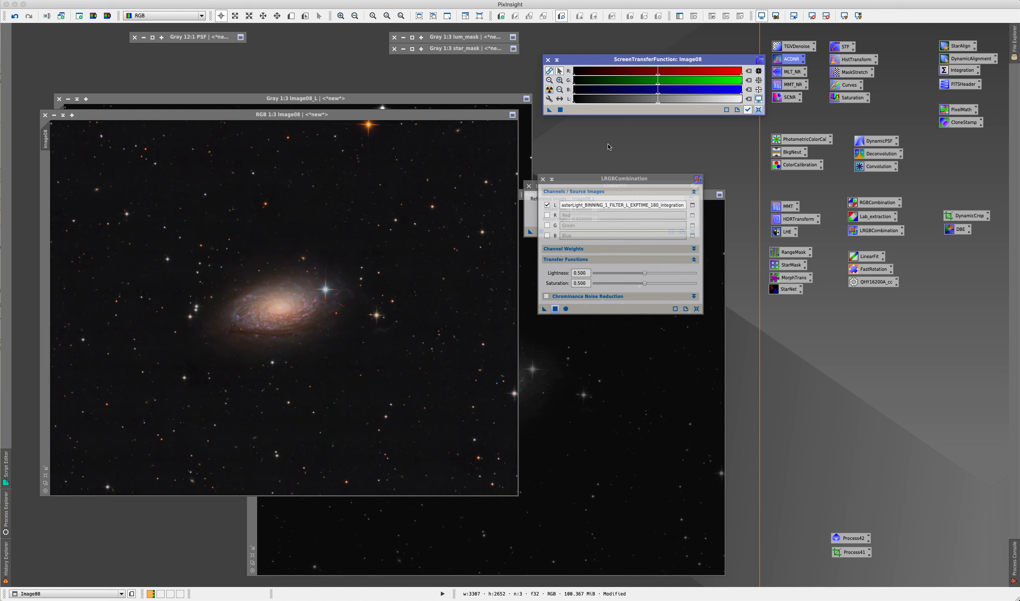
# - Apply a histogram transformation to the galaxy image with shadows about 0.051 and midtones 0.416, checking it in the real-time preview
pyautogui.doubleClick(851, 63)
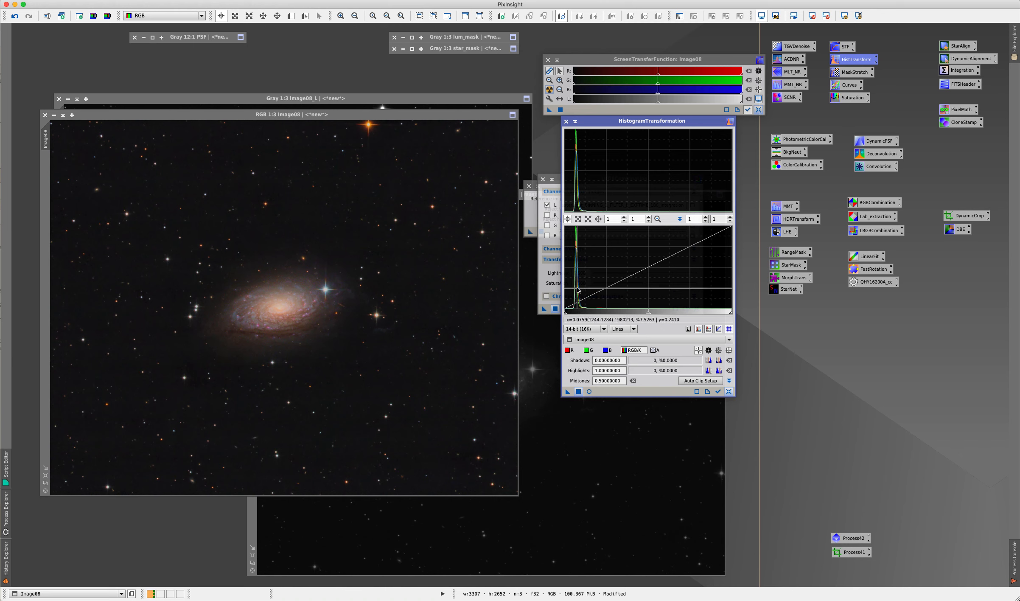
pyautogui.moveTo(566, 314); pyautogui.dragTo(573, 315)
pyautogui.moveTo(653, 311); pyautogui.dragTo(605, 313)
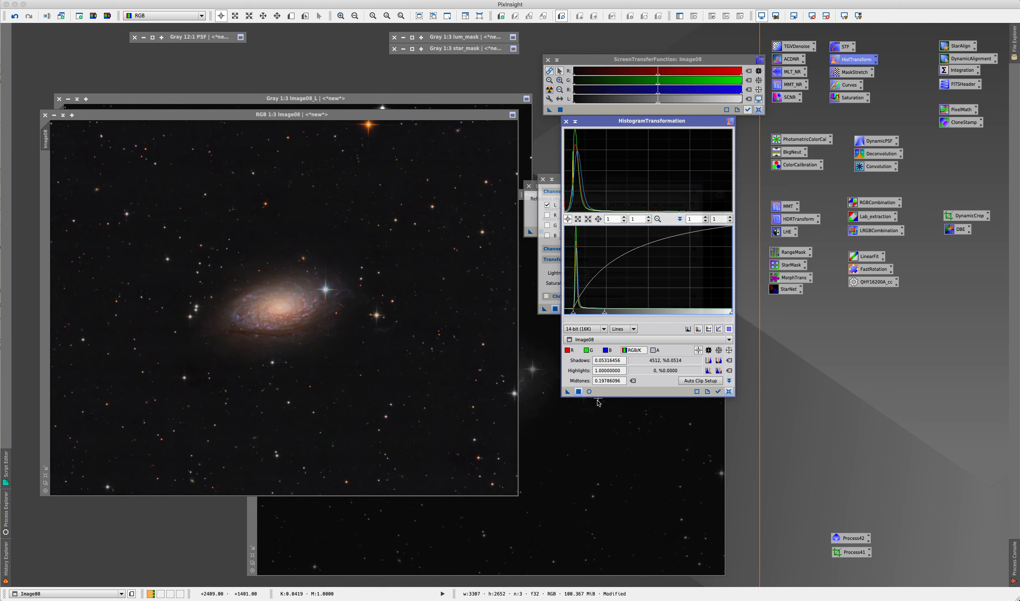
pyautogui.click(590, 392)
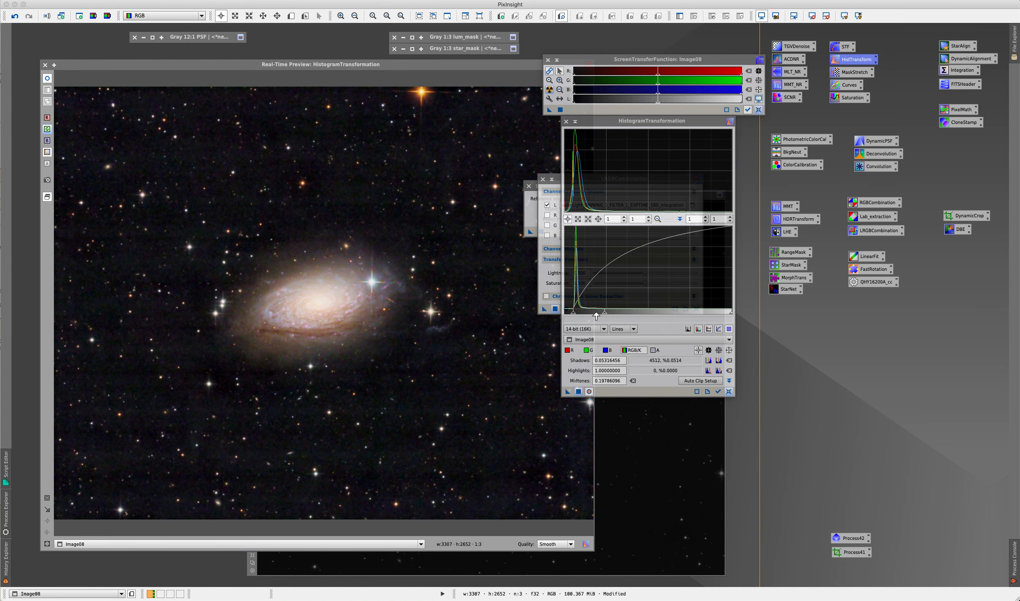
pyautogui.moveTo(605, 313); pyautogui.dragTo(636, 314)
pyautogui.moveTo(574, 313); pyautogui.dragTo(573, 312)
pyautogui.moveTo(636, 314)
pyautogui.mouseDown()
pyautogui.moveTo(627, 314)
pyautogui.moveTo(639, 314)
pyautogui.mouseUp()
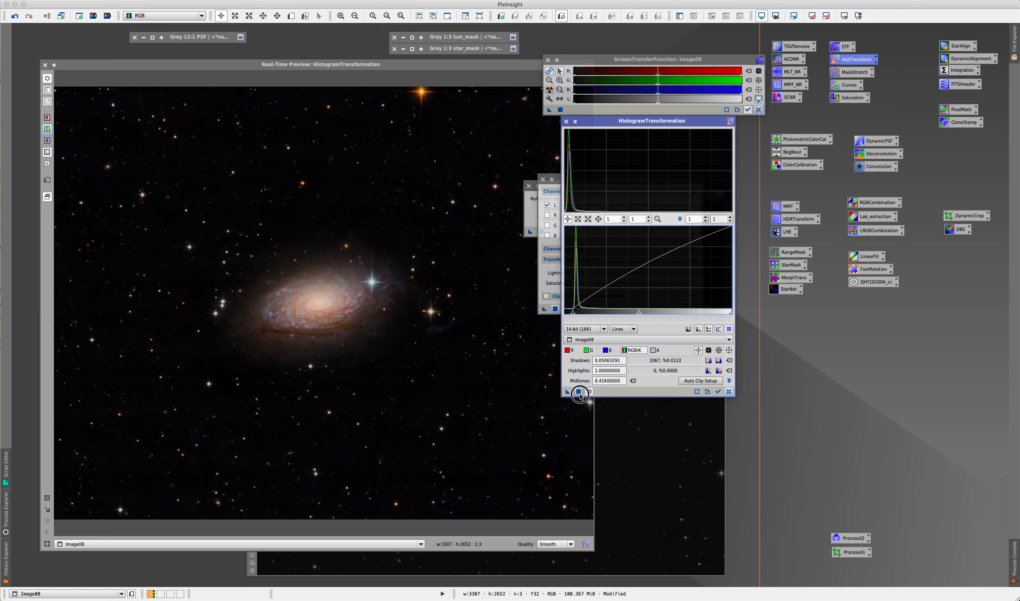
pyautogui.click(45, 64)
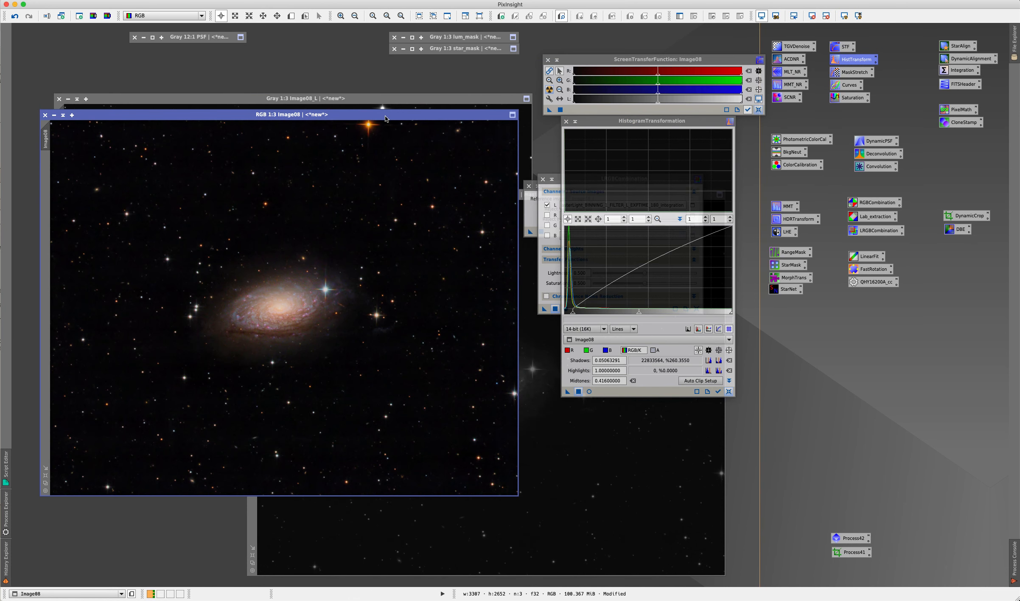
# - Open StarNet++, duplicate the galaxy image, and rename the original as m63_lrgb
pyautogui.moveTo(385, 115); pyautogui.dragTo(370, 77)
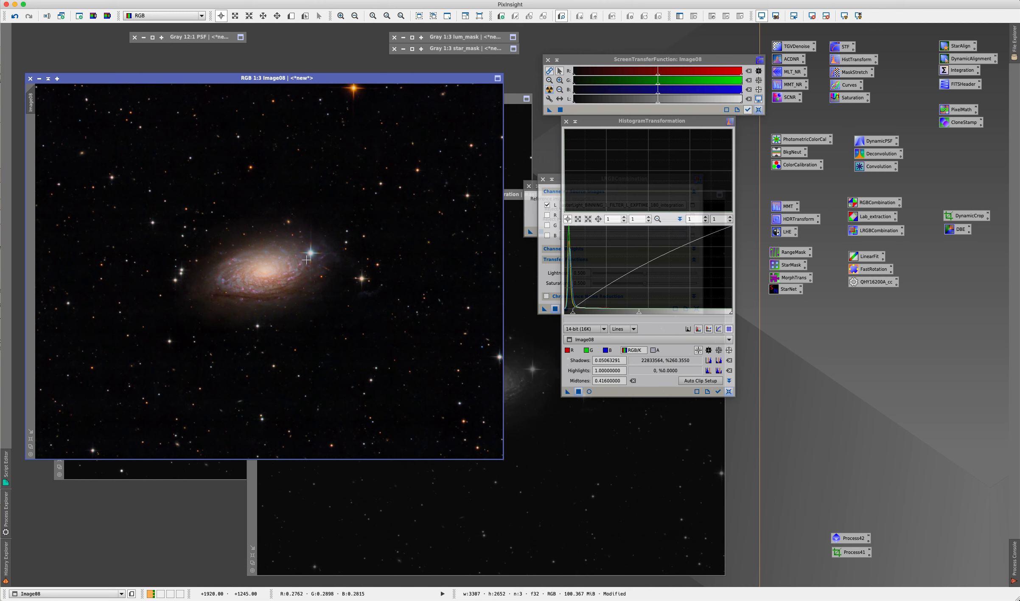
pyautogui.doubleClick(792, 290)
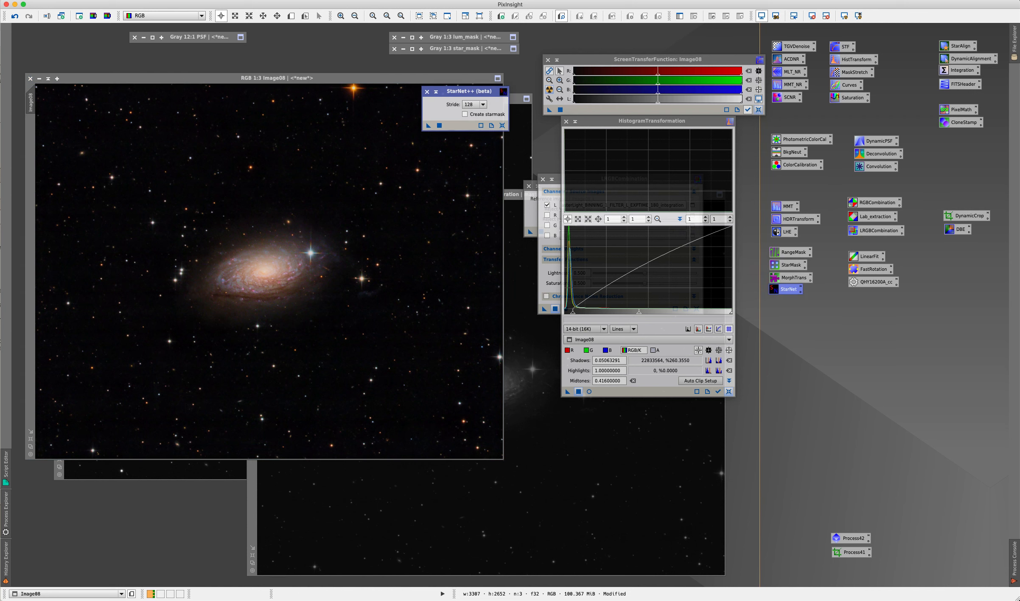
pyautogui.moveTo(30, 102)
pyautogui.moveTo(33, 102); pyautogui.dragTo(58, 102)
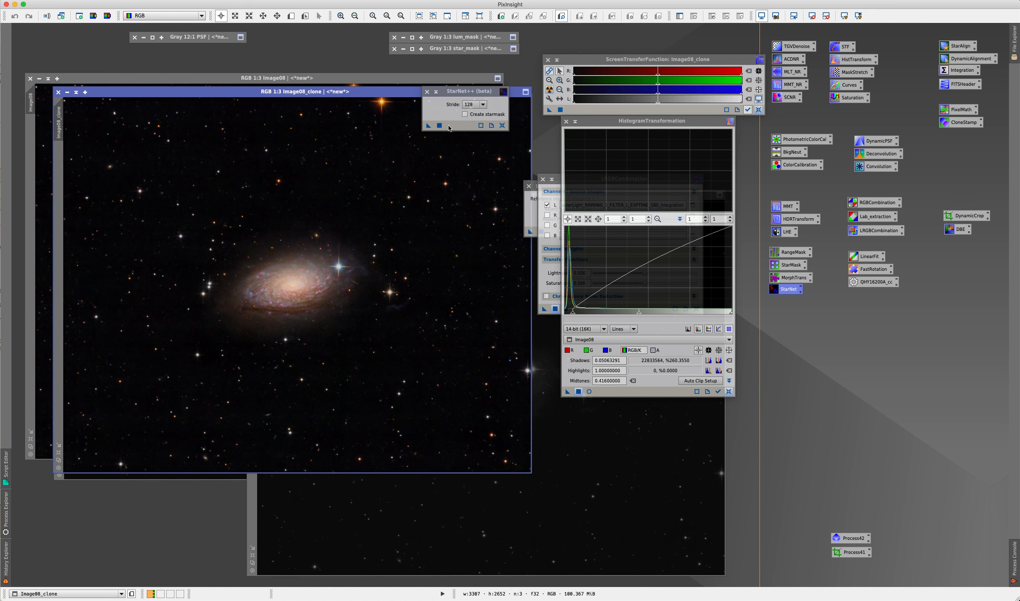
pyautogui.click(32, 105)
pyautogui.doubleClick(32, 105)
pyautogui.write('m63_lrgb')
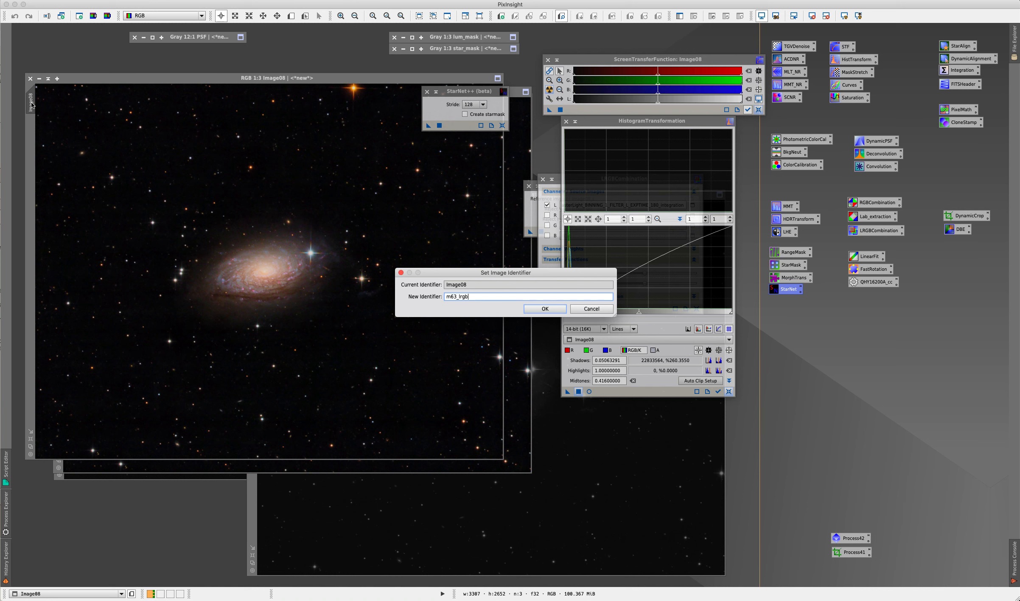
pyautogui.press('Return')
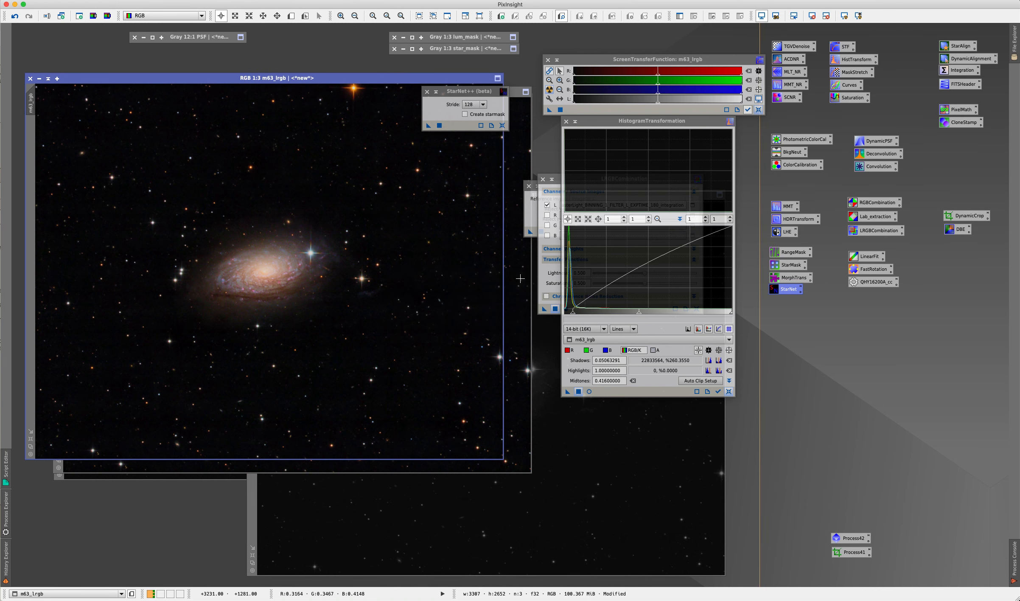
# - Rename the duplicate image as starless and remove its stars with StarNet++ at stride 128
pyautogui.click(521, 278)
pyautogui.doubleClick(61, 120)
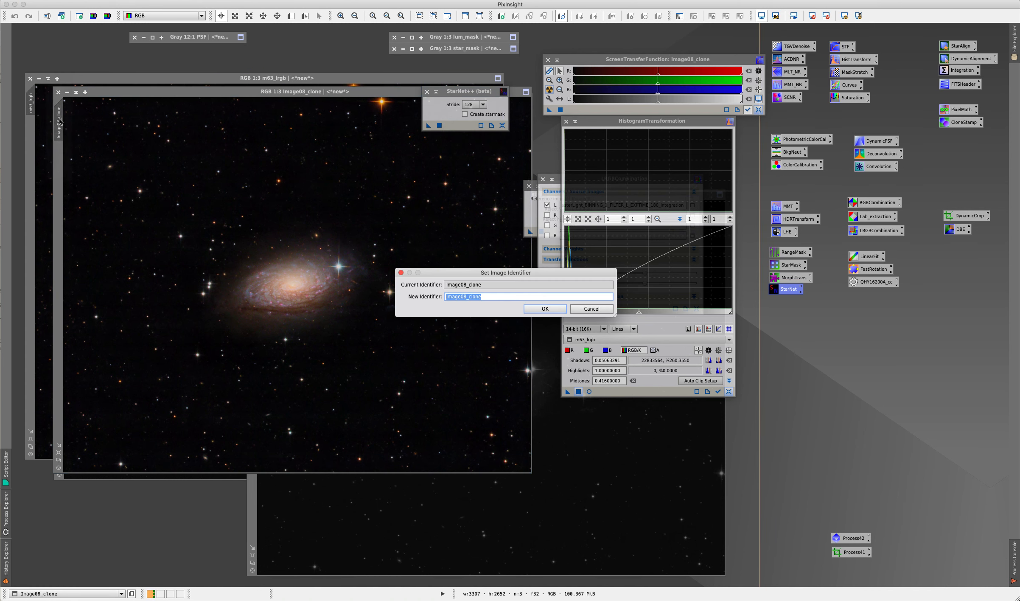
pyautogui.write('starless')
pyautogui.press('Return')
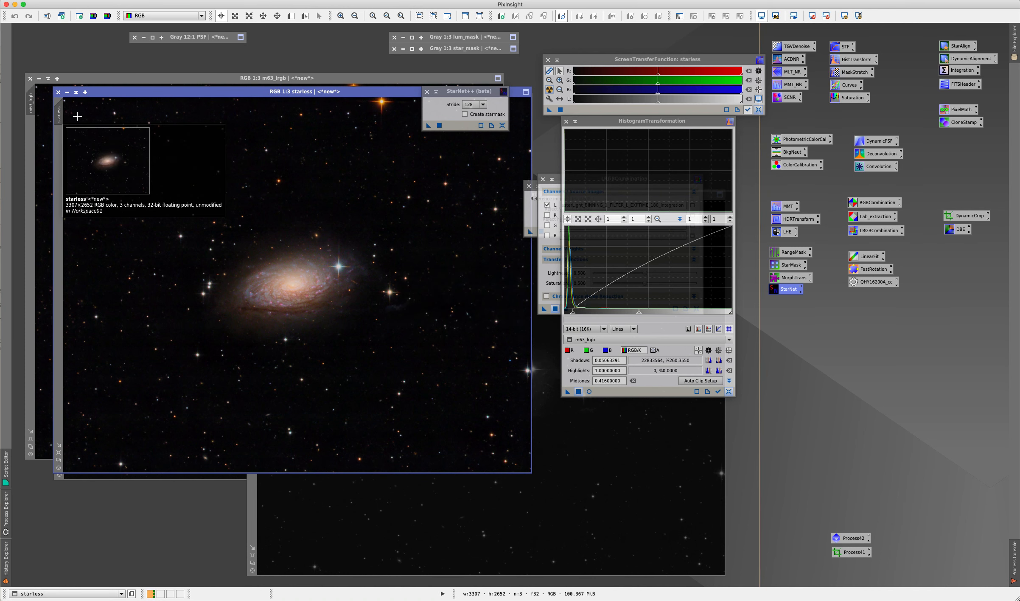
pyautogui.moveTo(429, 125); pyautogui.dragTo(393, 247)
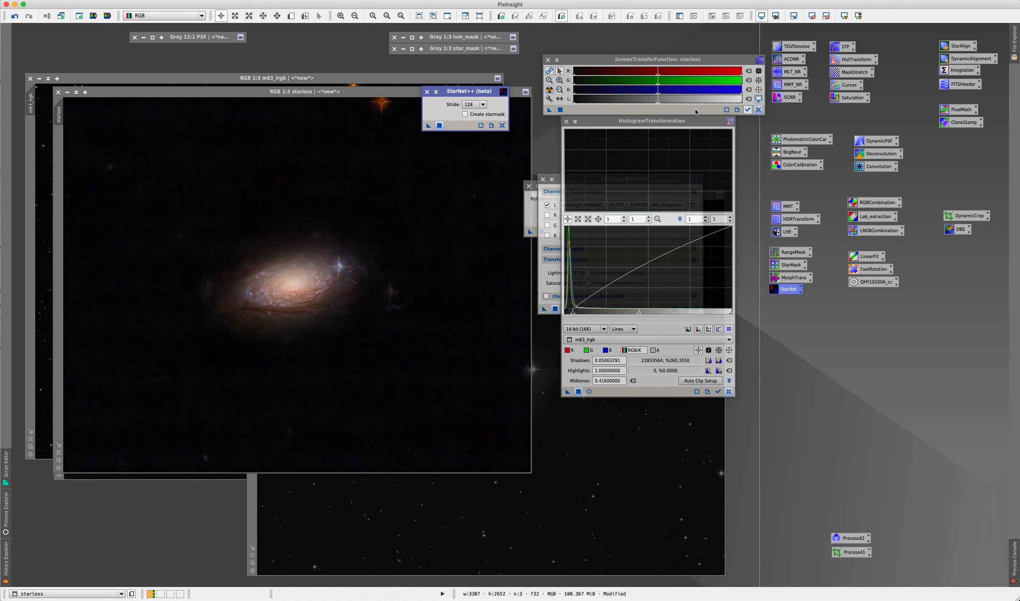
# - Use PixelMath on m63_lrgb with the expression $T - starless, creating the result as a new image
pyautogui.click(315, 78)
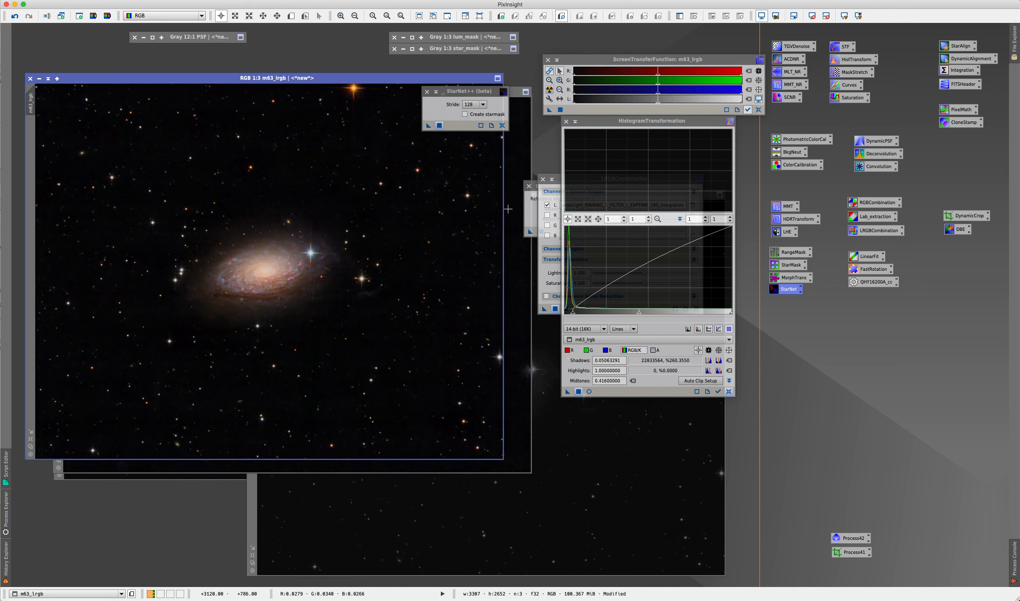
pyautogui.doubleClick(945, 111)
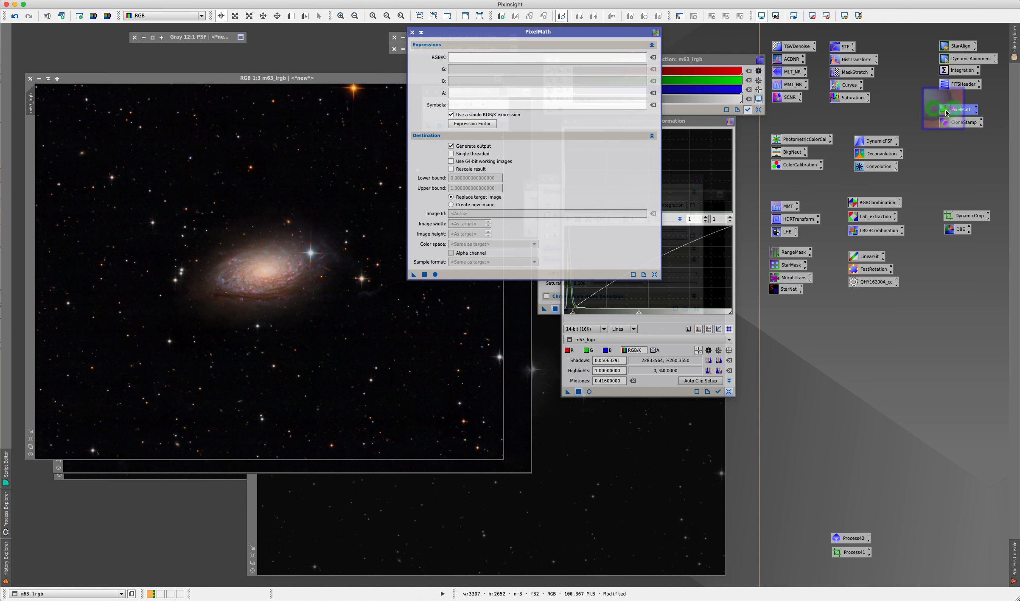
pyautogui.click(469, 57)
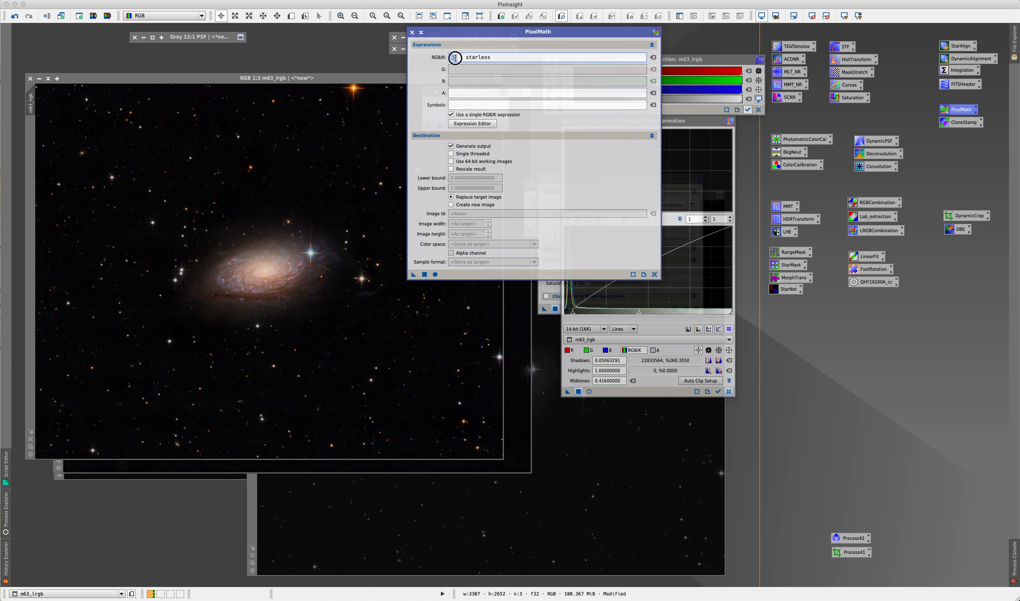
pyautogui.doubleClick(474, 58)
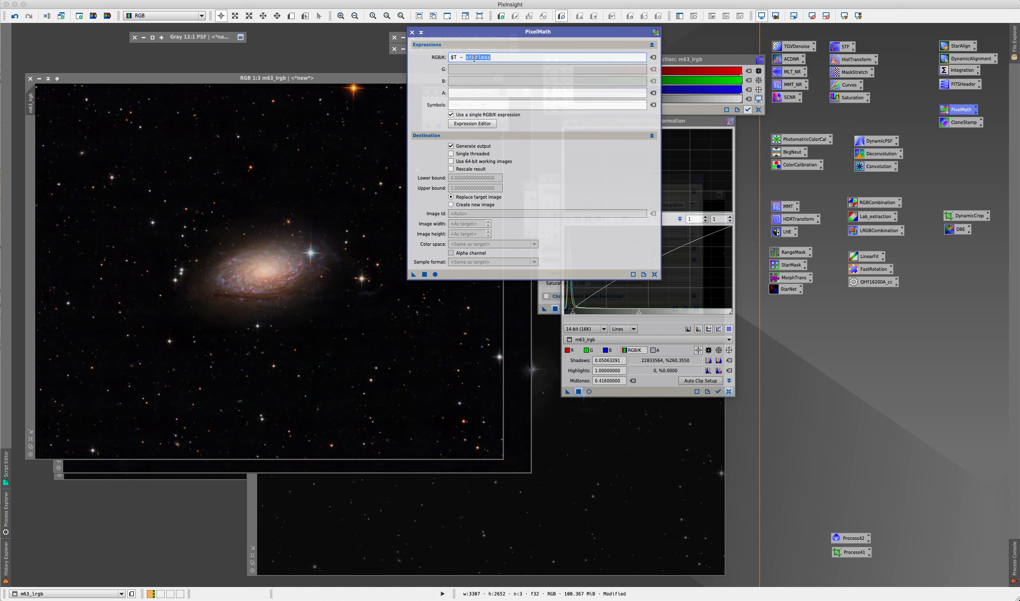
pyautogui.click(237, 79)
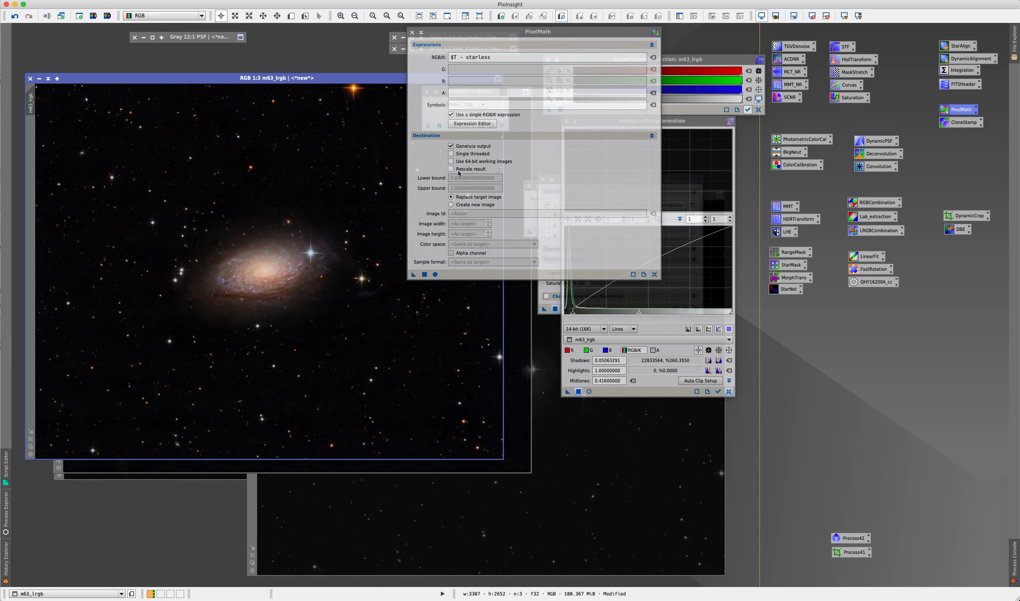
pyautogui.click(465, 205)
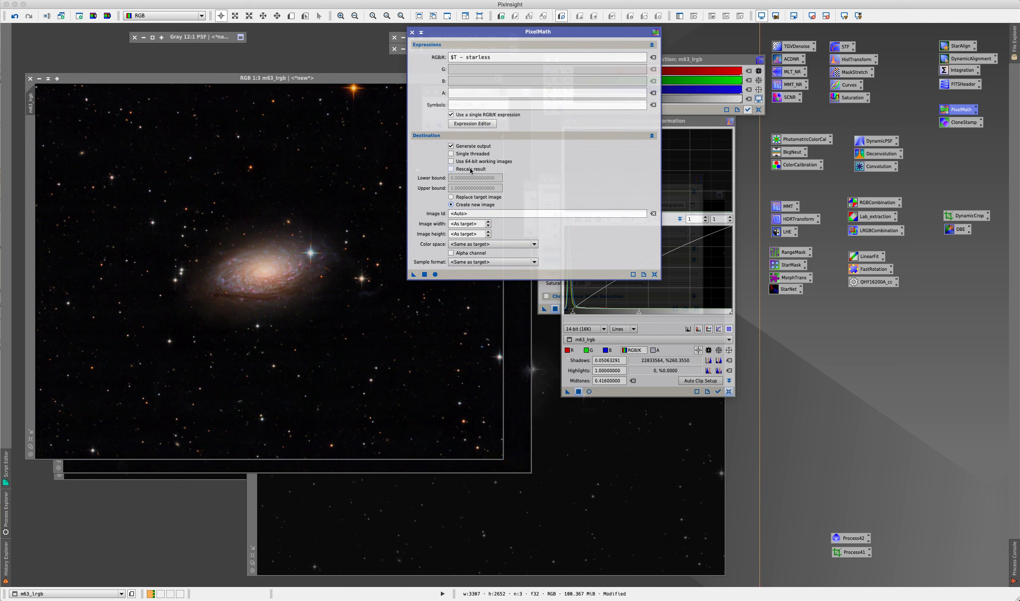
pyautogui.click(425, 274)
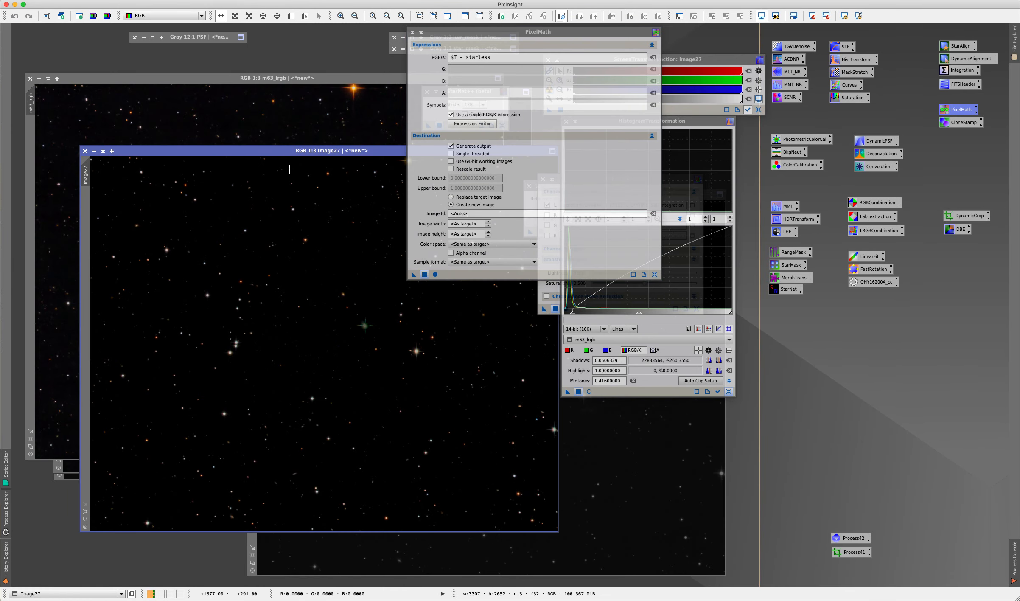
# - Rename the new stars-only image as stars and park it minimized among the other minimized images
pyautogui.moveTo(295, 153); pyautogui.dragTo(245, 165)
pyautogui.doubleClick(54, 189)
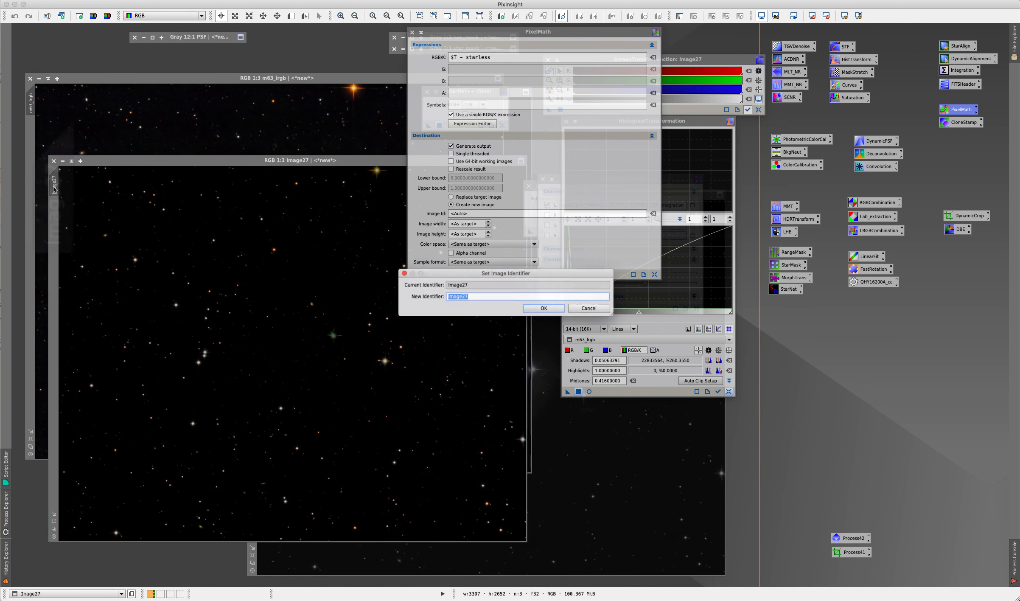
pyautogui.write('stars')
pyautogui.press('Return')
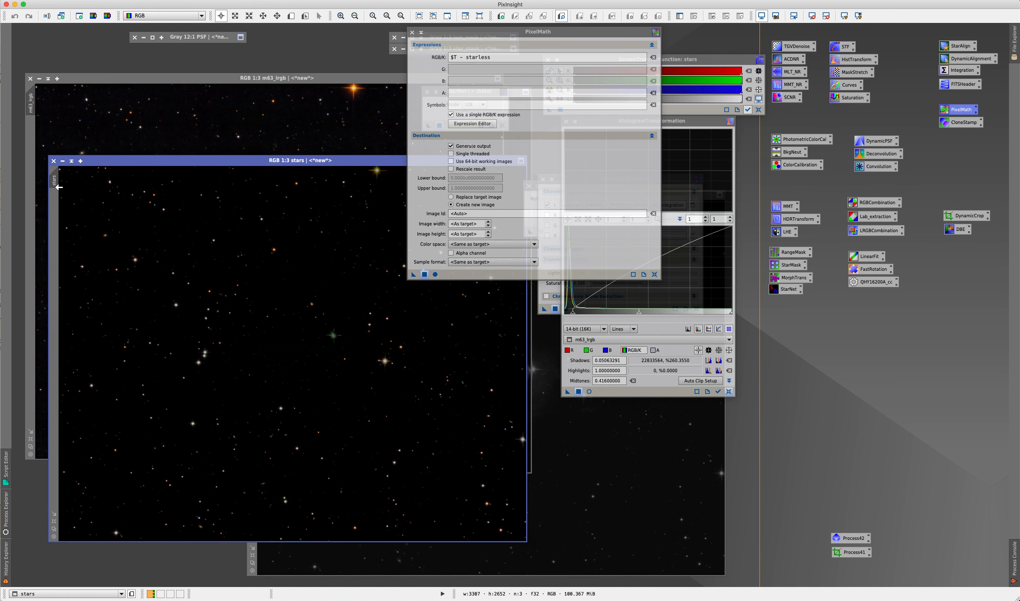
pyautogui.click(63, 161)
pyautogui.moveTo(297, 353); pyautogui.dragTo(207, 62)
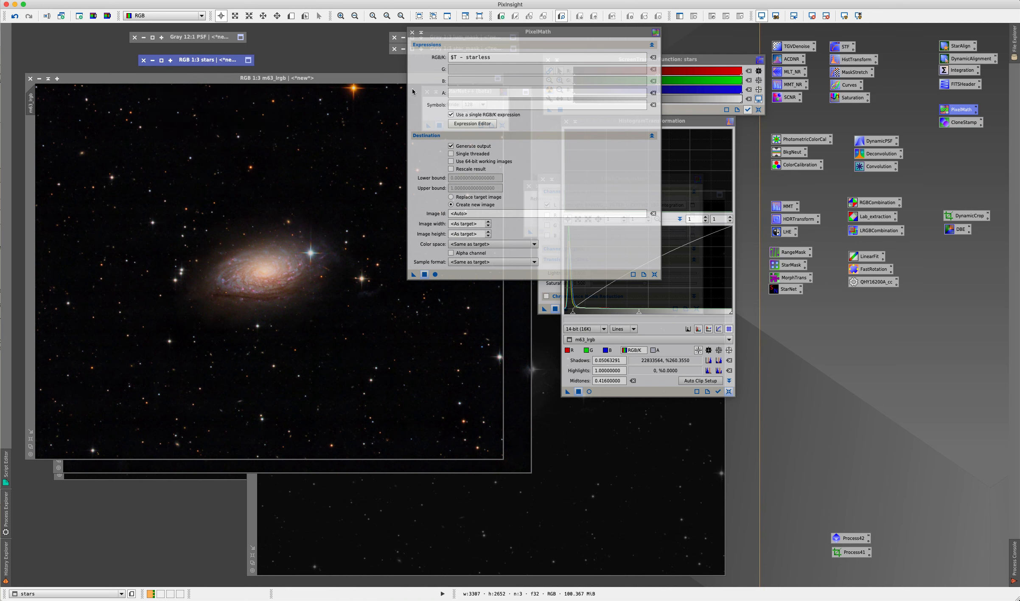
# - Close PixelMath and StarNet++, and bring the starless image to the front over m63_lrgb
pyautogui.click(412, 33)
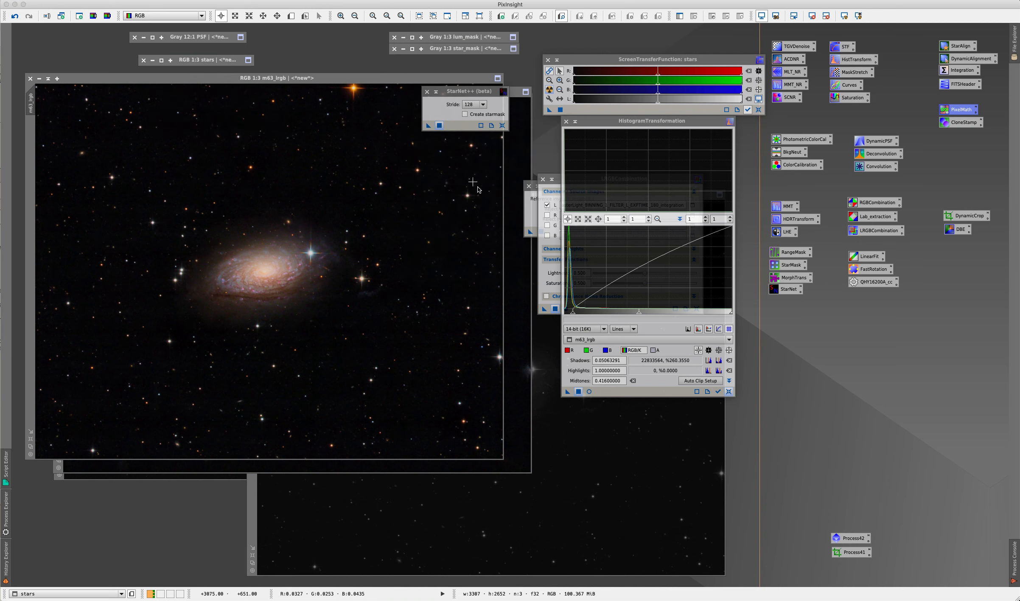
pyautogui.click(511, 209)
pyautogui.click(427, 91)
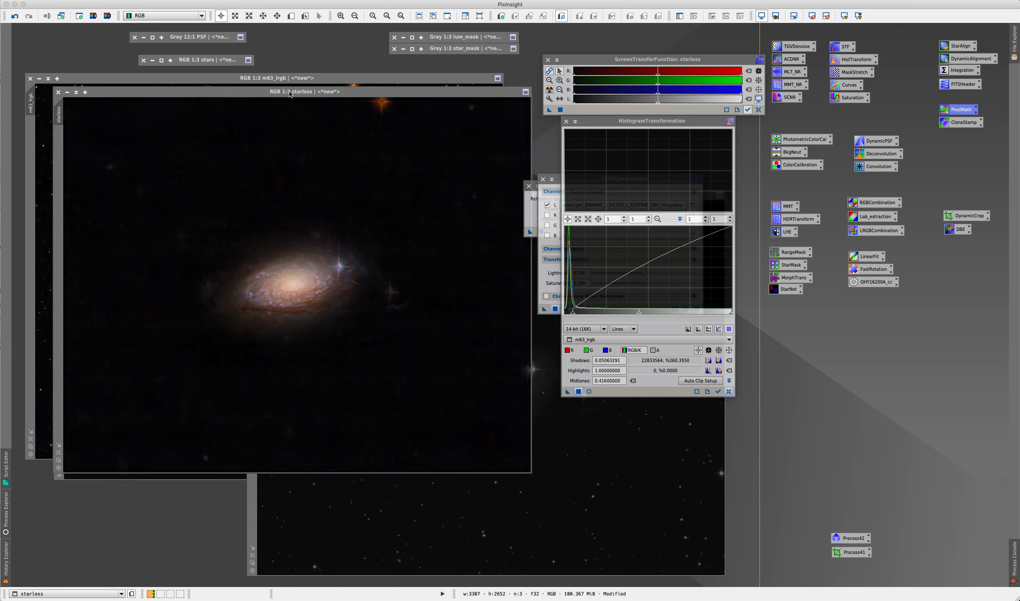
pyautogui.moveTo(289, 92); pyautogui.dragTo(272, 78)
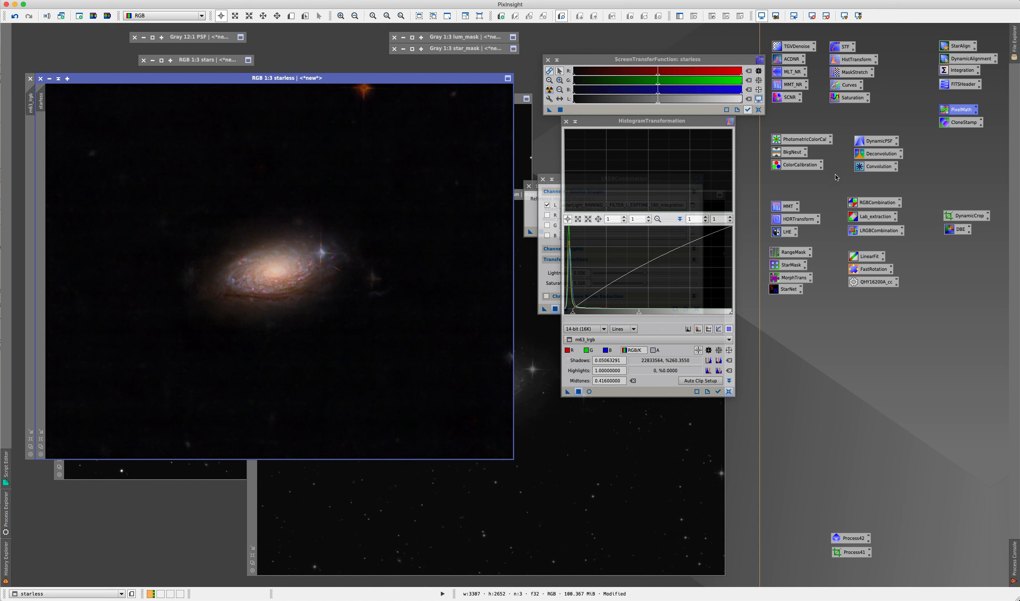
# - Raise the starless image's saturation curve through about (0.22, 0.29) and (0.68, 0.76), compare it in the preview, and apply it
pyautogui.doubleClick(847, 85)
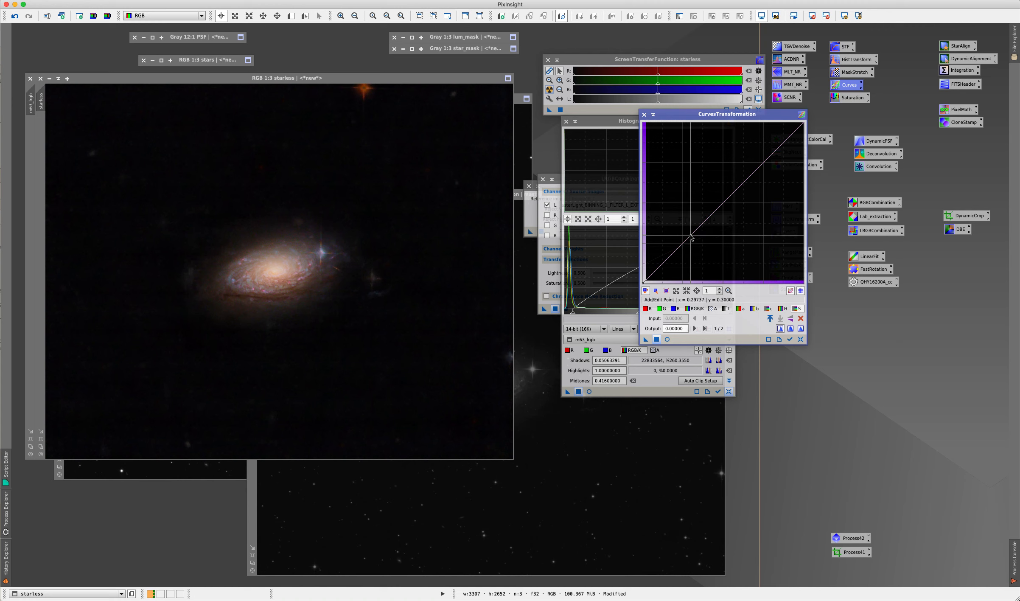
pyautogui.click(667, 340)
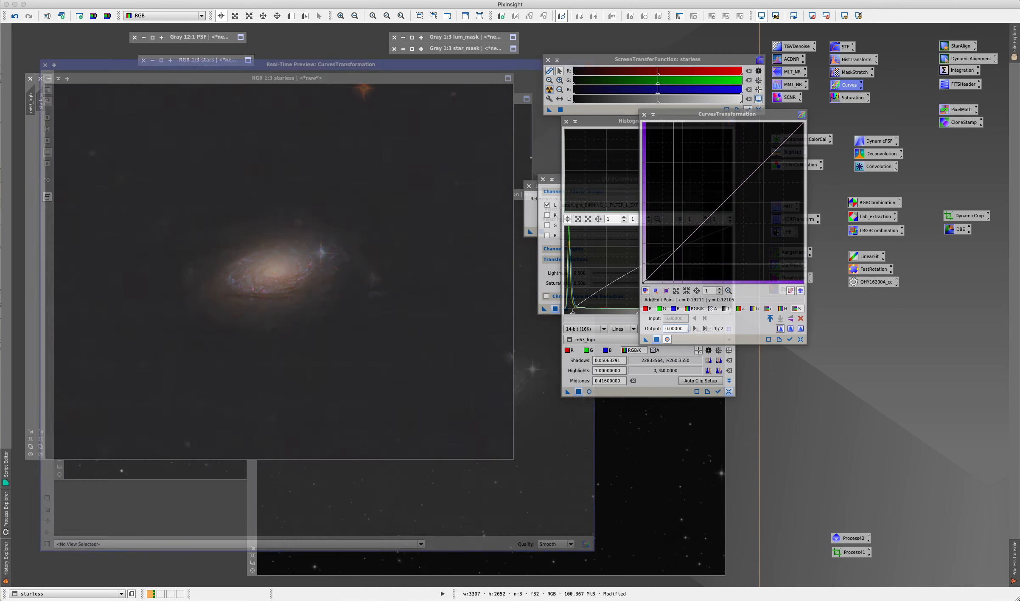
pyautogui.moveTo(683, 241); pyautogui.dragTo(678, 237)
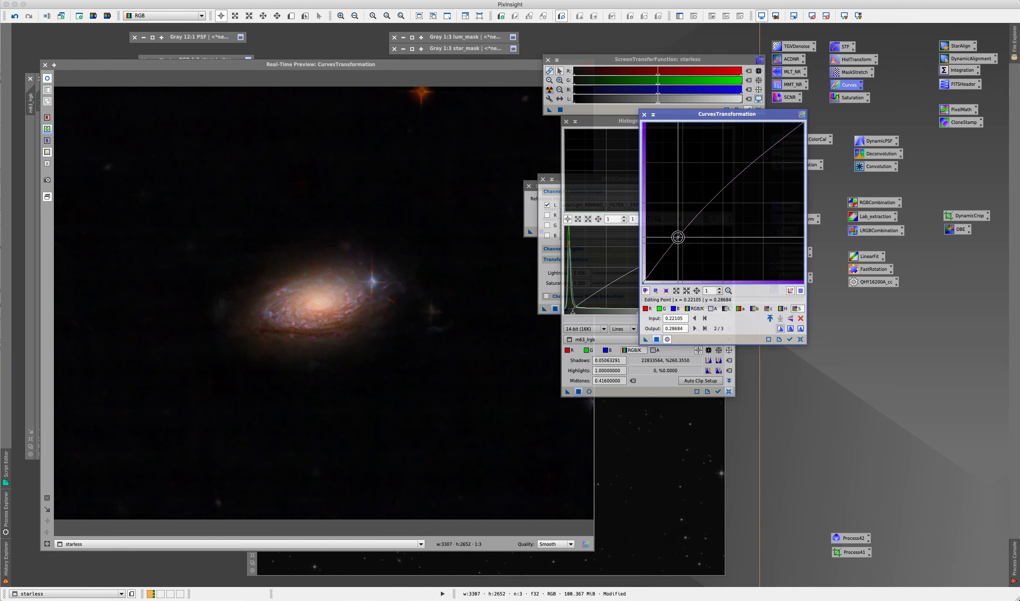
pyautogui.moveTo(755, 163); pyautogui.dragTo(753, 162)
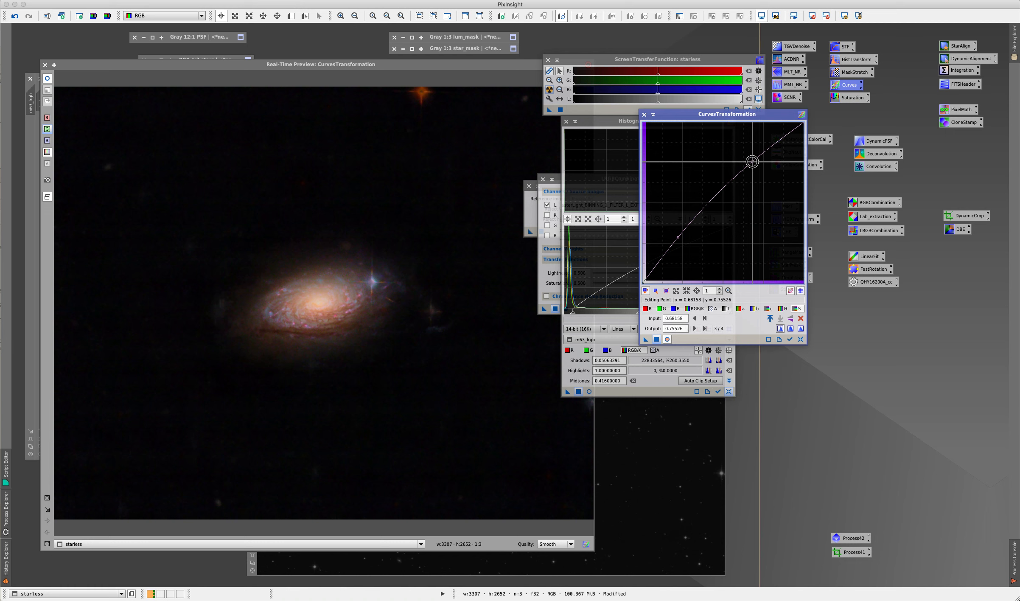
pyautogui.click(47, 79)
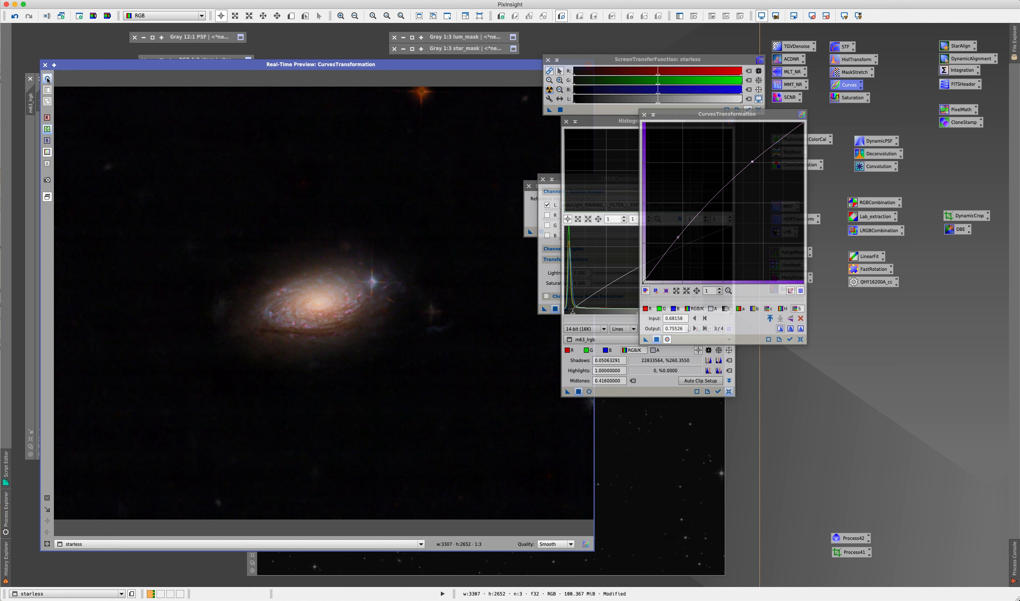
pyautogui.click(657, 342)
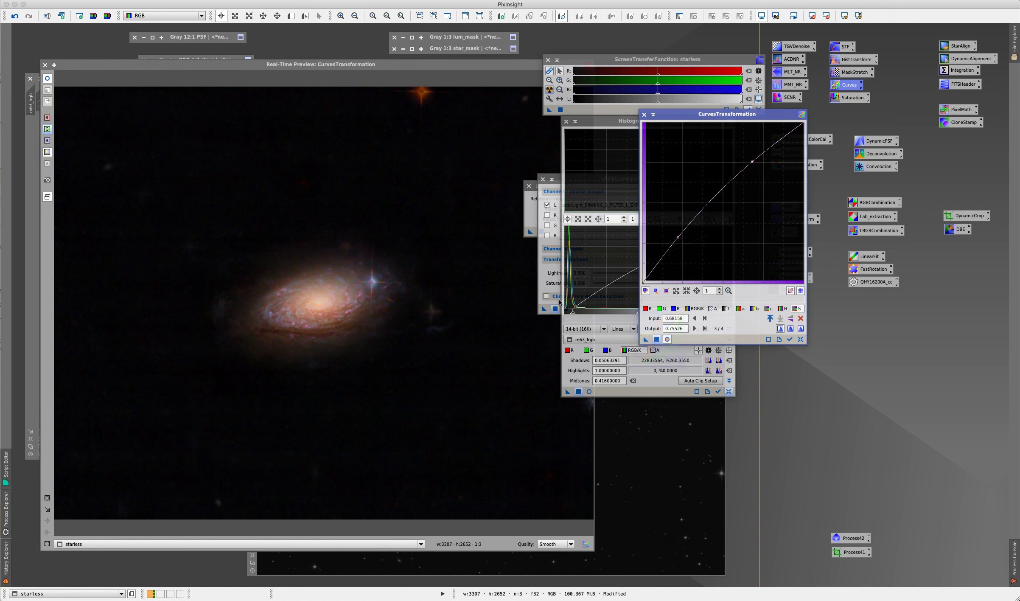
# - Close the real-time preview and CurvesTransformation, open HDRMultiscaleTransform, and place it clear of the images
pyautogui.click(45, 65)
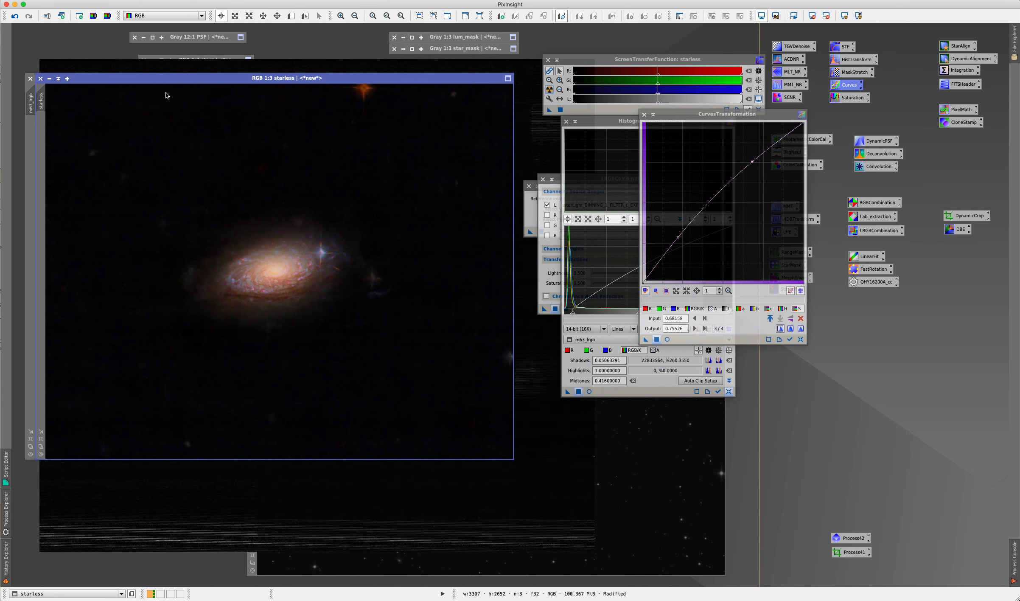
pyautogui.click(644, 115)
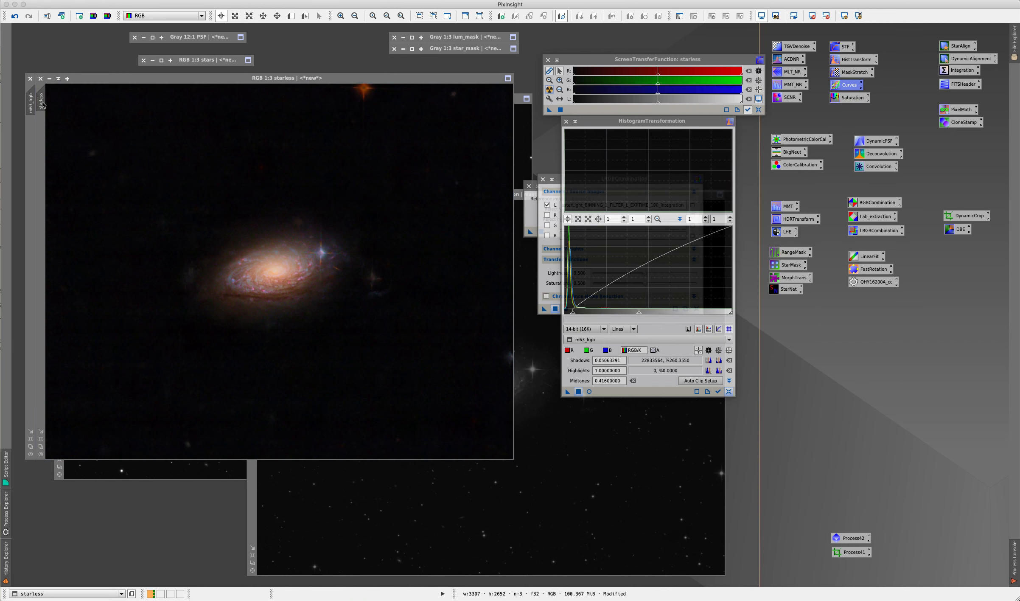
pyautogui.doubleClick(786, 218)
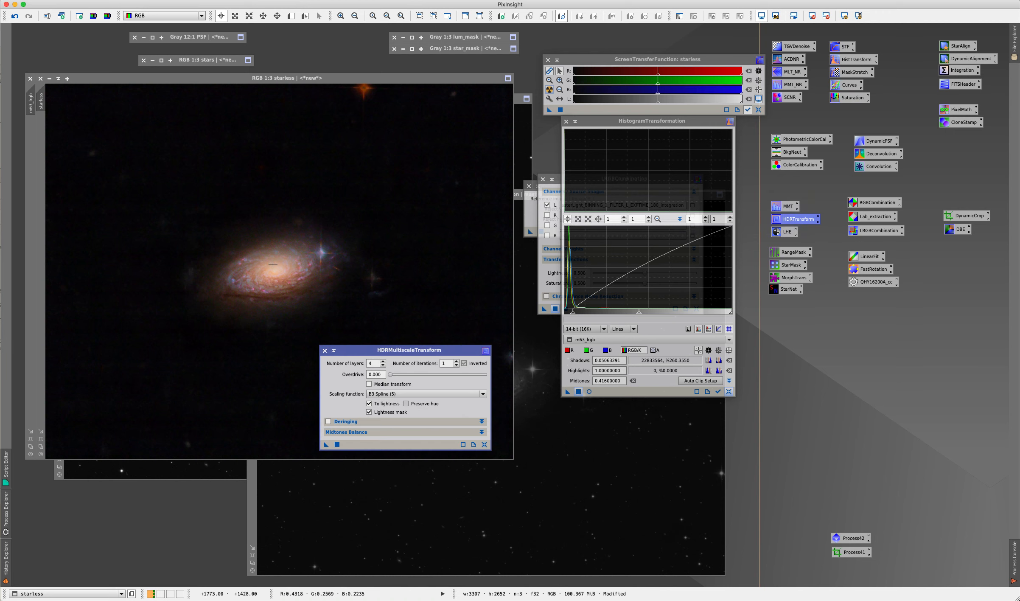
pyautogui.moveTo(382, 350); pyautogui.dragTo(865, 371)
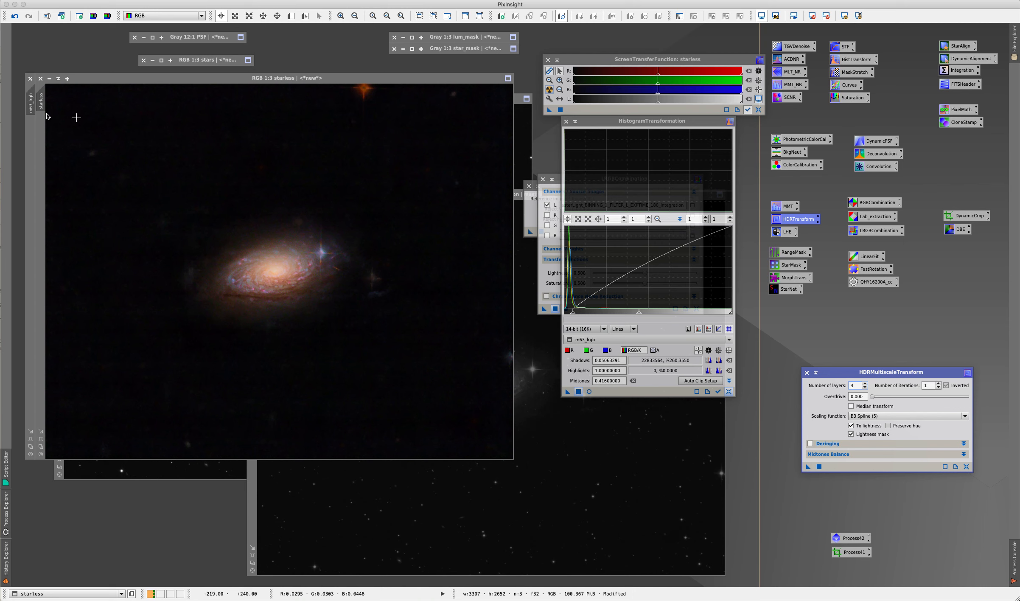
# - Duplicate the starless image and apply HDRMultiscaleTransform with 6 layers to the clone
pyautogui.click(108, 119)
pyautogui.moveTo(108, 115); pyautogui.dragTo(116, 117)
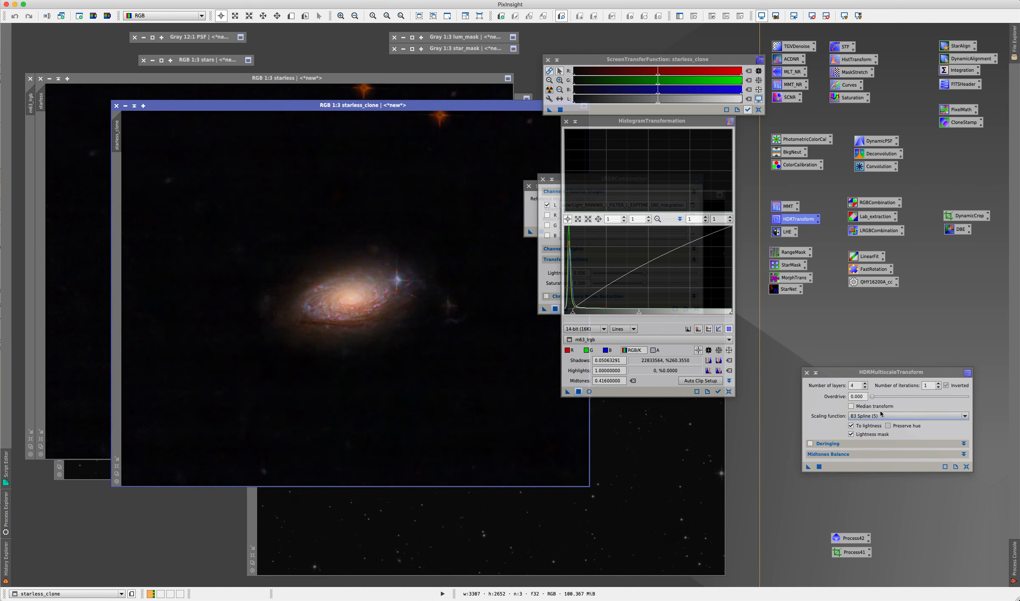
pyautogui.click(865, 384)
pyautogui.click(865, 383)
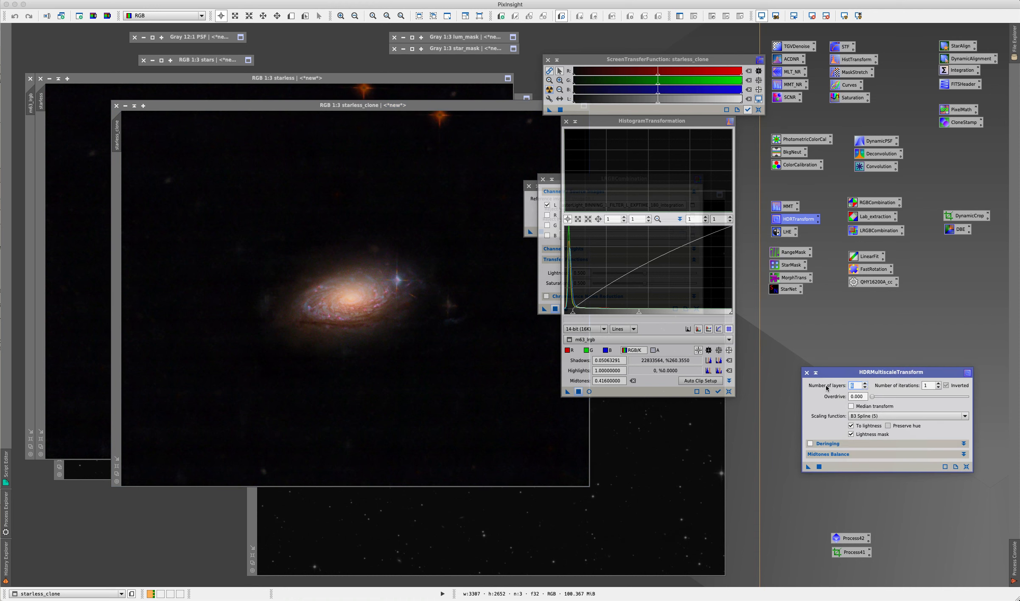
pyautogui.click(819, 467)
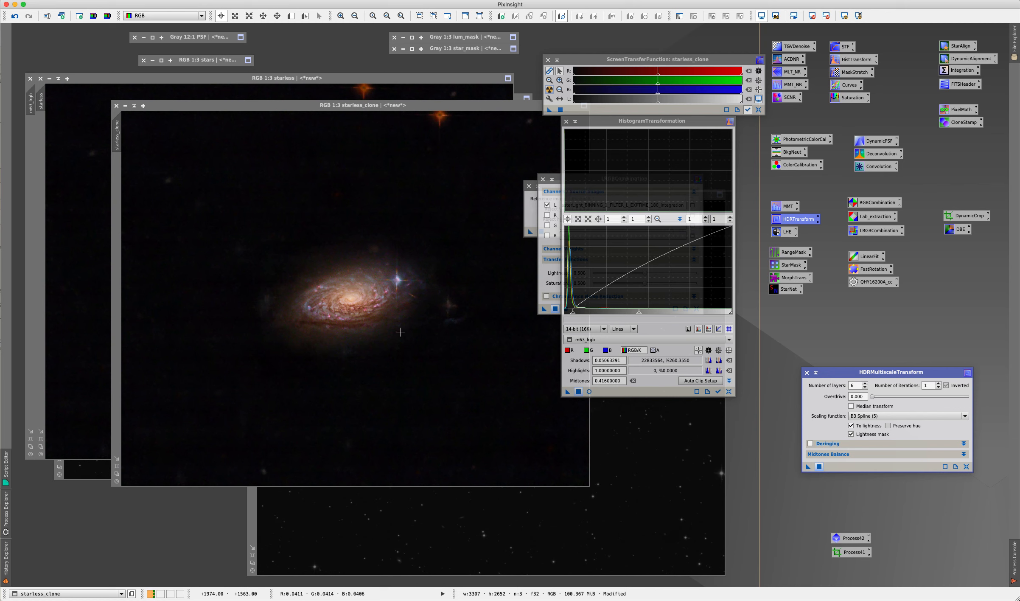
# - Open PixelMath, set it beside the images, and line up starless_clone over the starless image
pyautogui.click(60, 220)
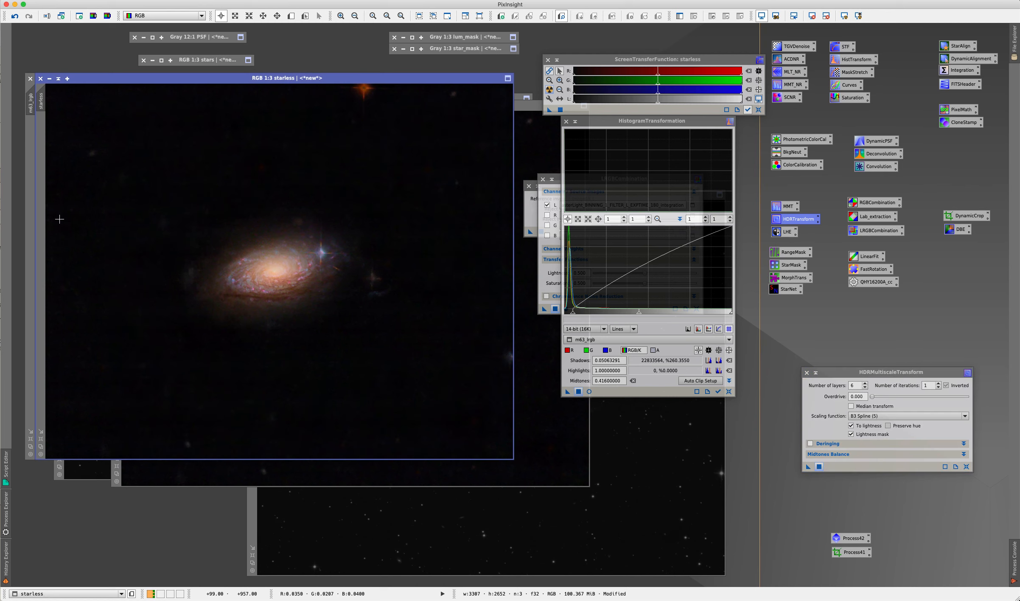
pyautogui.doubleClick(961, 110)
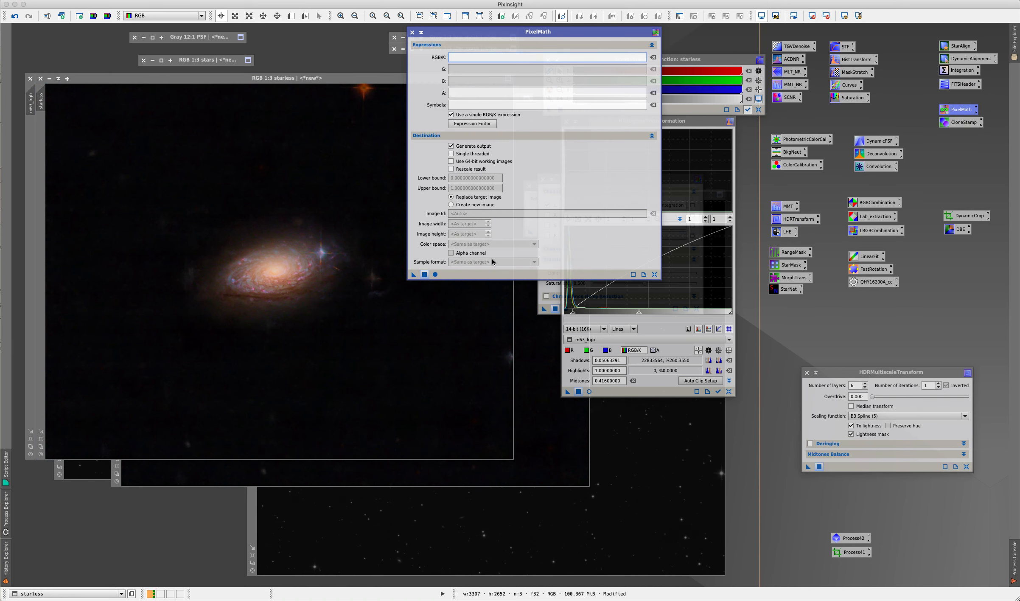
pyautogui.moveTo(500, 34); pyautogui.dragTo(797, 130)
pyautogui.click(348, 152)
pyautogui.click(528, 388)
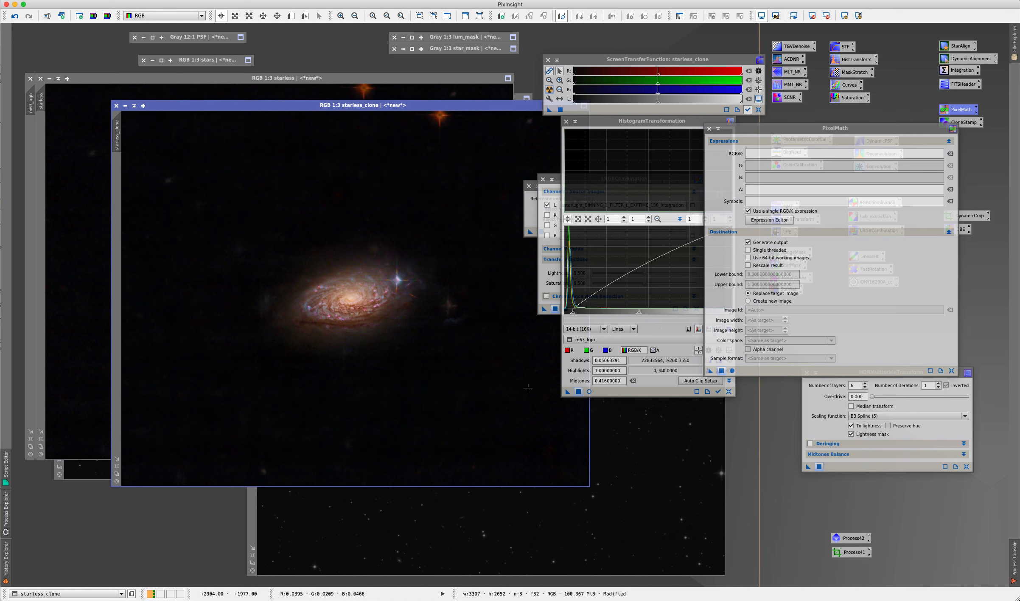
pyautogui.moveTo(401, 104); pyautogui.dragTo(328, 78)
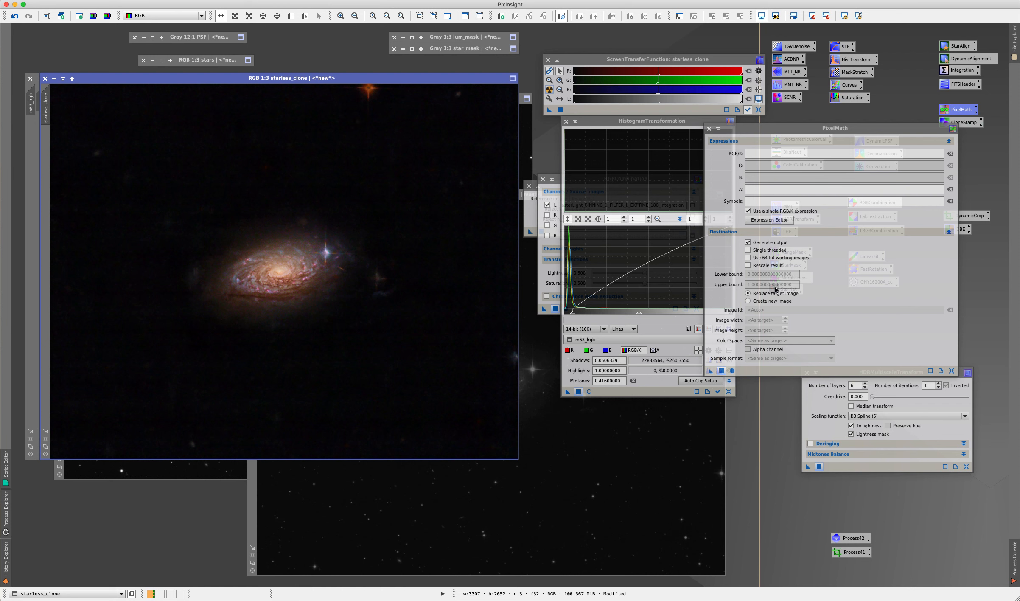
# - Use PixelMath on starless_clone with $T * a + starless * (1 - a) and symbol a = 0.5, creating a new image
pyautogui.click(771, 300)
pyautogui.click(777, 154)
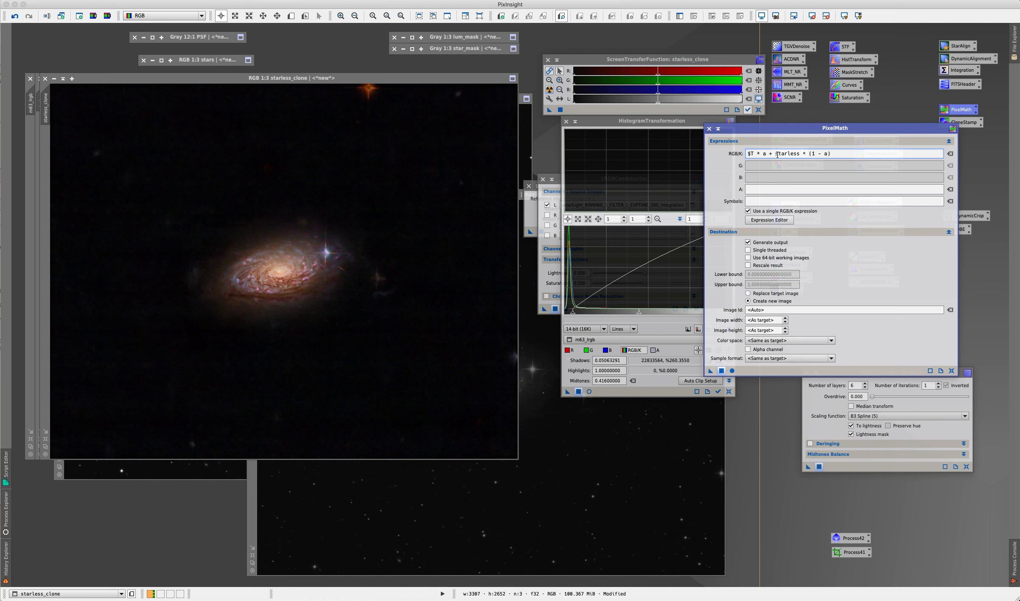
pyautogui.click(773, 202)
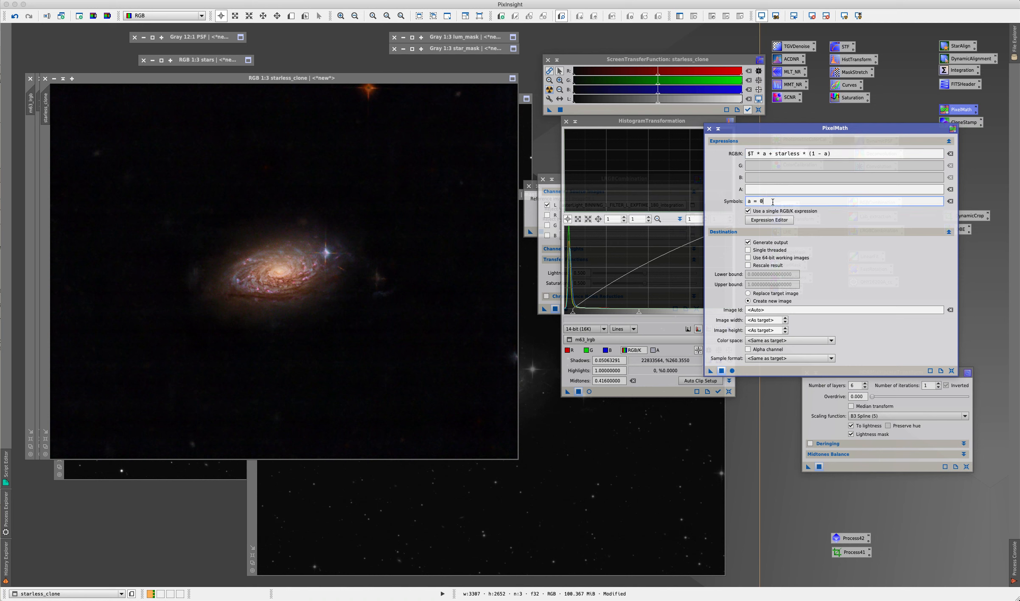
pyautogui.click(351, 164)
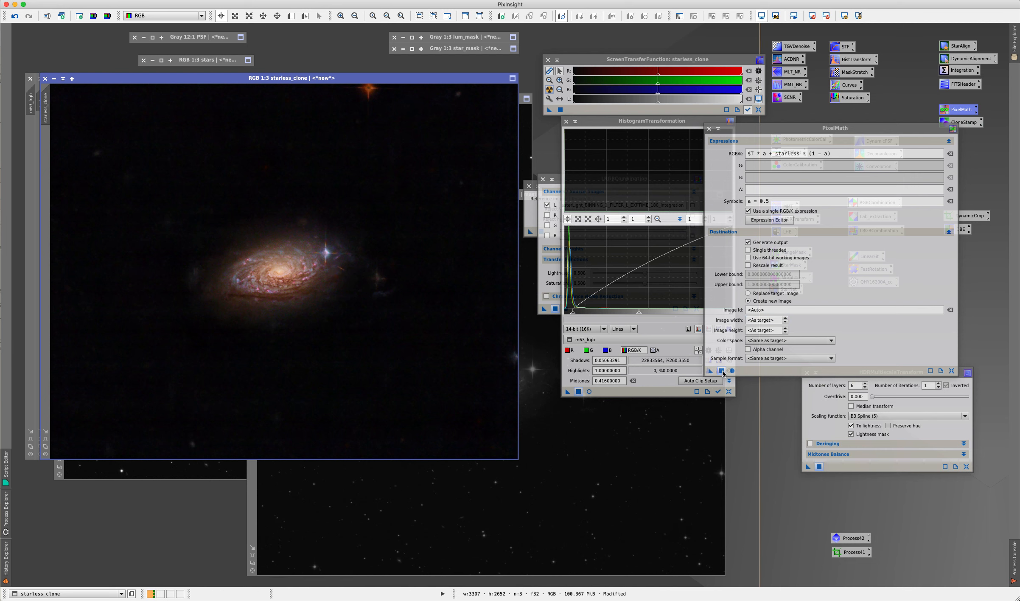
pyautogui.moveTo(721, 371); pyautogui.dragTo(447, 308)
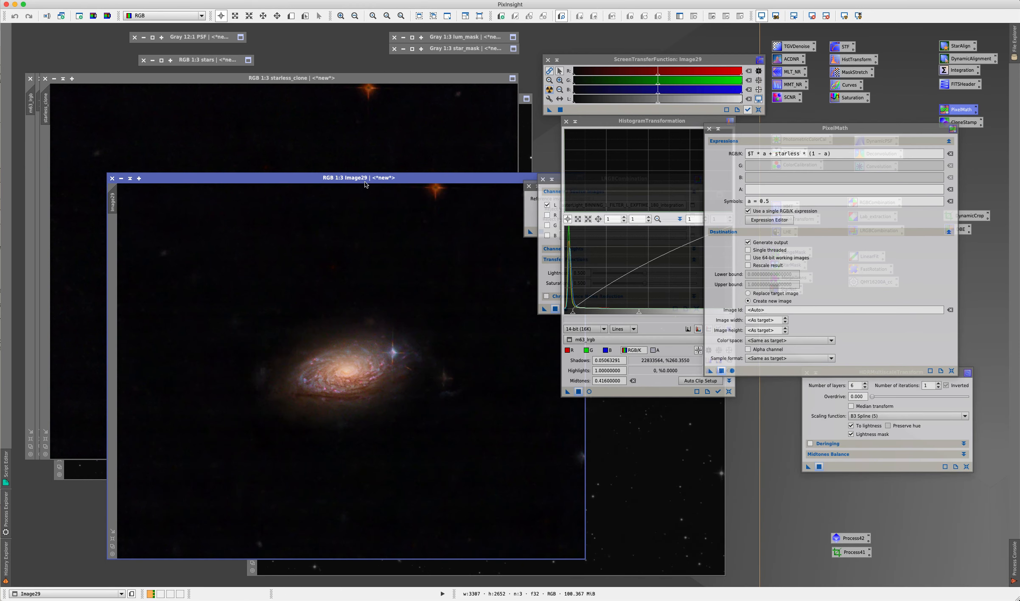
# - Move the 0.5 blend aside and create another blend from starless_clone with symbol a = 0.7
pyautogui.moveTo(361, 183); pyautogui.dragTo(325, 193)
pyautogui.click(351, 151)
pyautogui.click(807, 203)
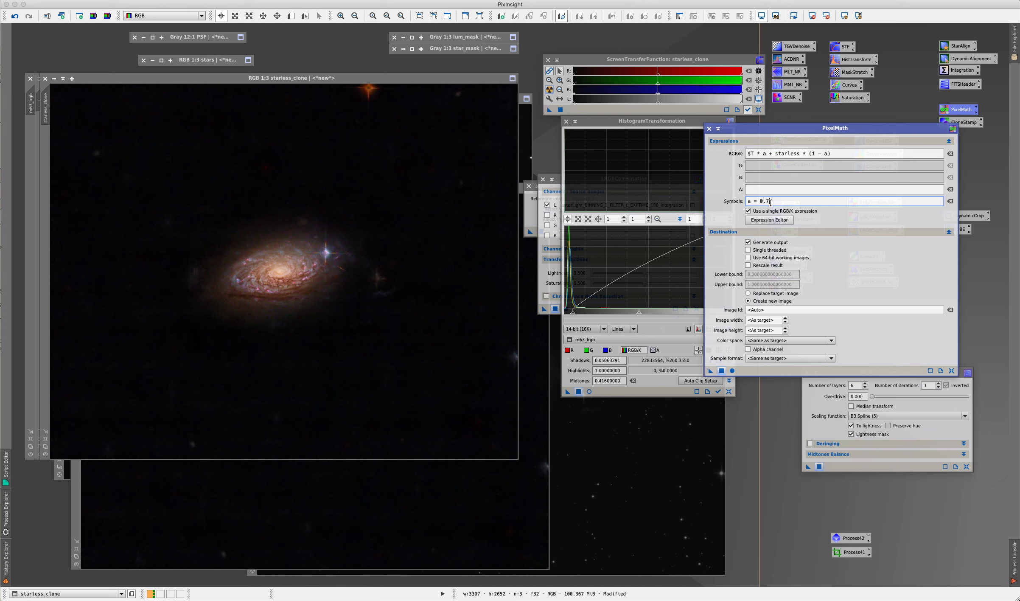
pyautogui.click(722, 372)
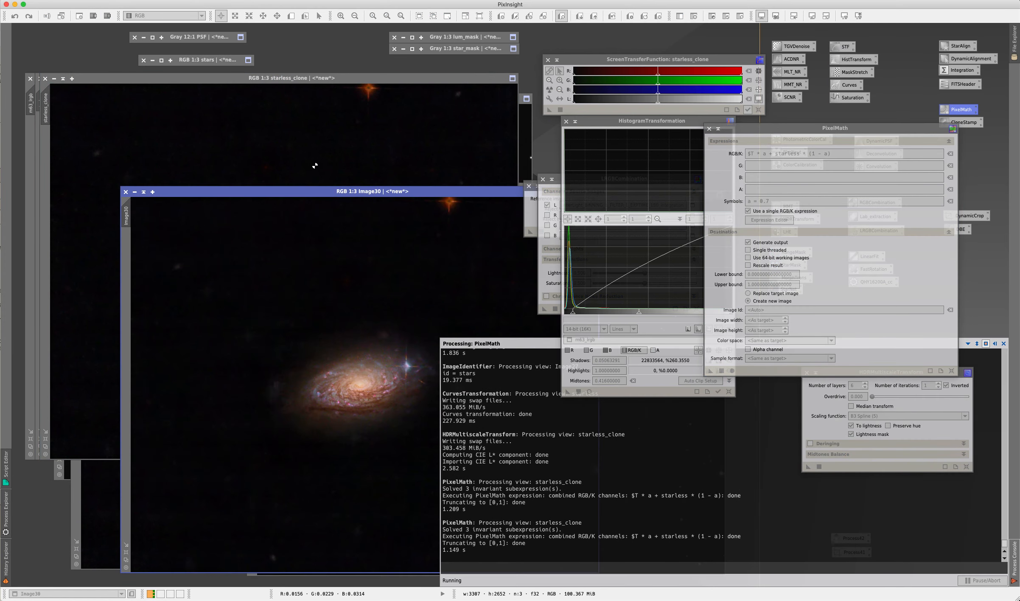
# - Create a third blend from starless_clone with symbol a = 0.3
pyautogui.click(787, 199)
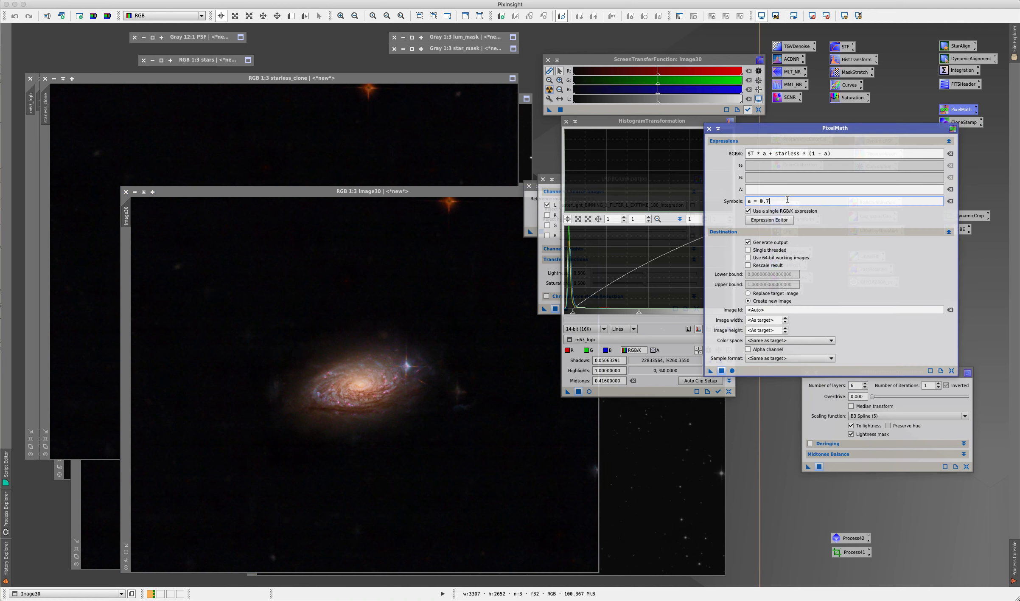
pyautogui.write('3')
pyautogui.click(422, 155)
pyautogui.click(721, 370)
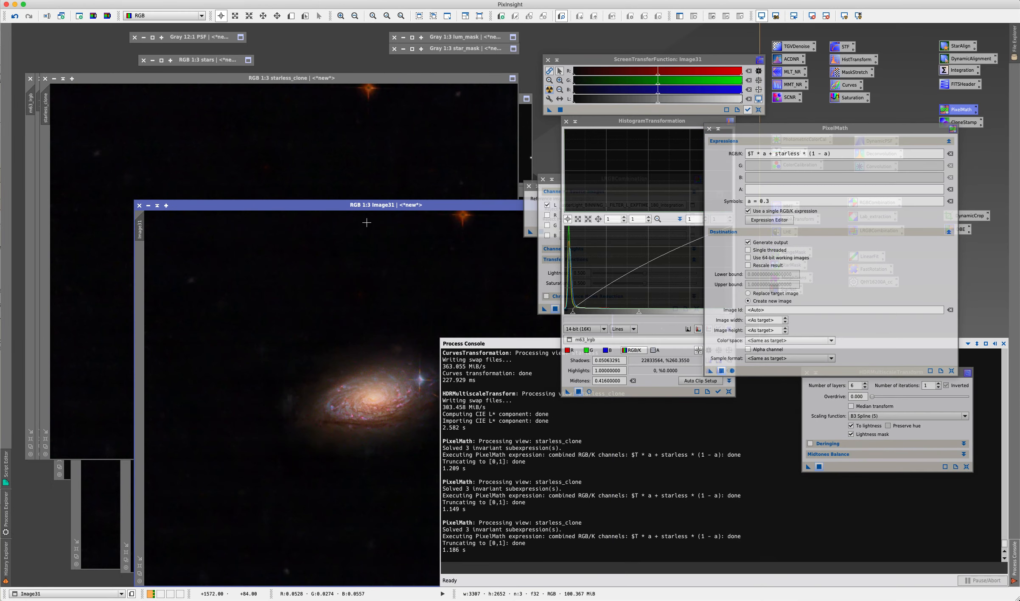
# - Align the 0.3 blend over the 0.5 blend, compare them, and close the 0.3 blend
pyautogui.moveTo(360, 205); pyautogui.dragTo(346, 205)
pyautogui.click(91, 503)
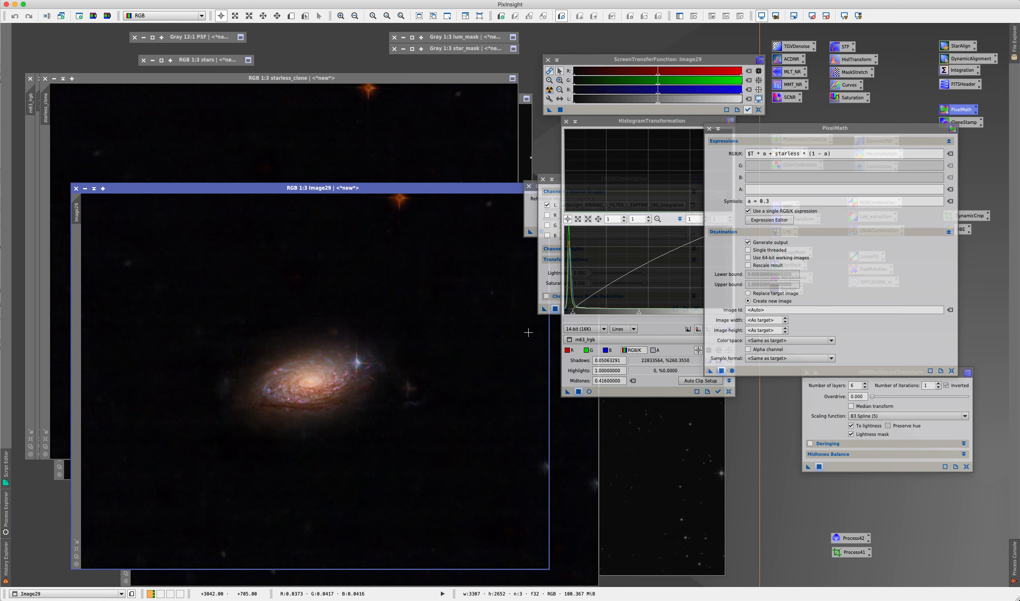
pyautogui.click(596, 492)
pyautogui.moveTo(387, 205); pyautogui.dragTo(341, 188)
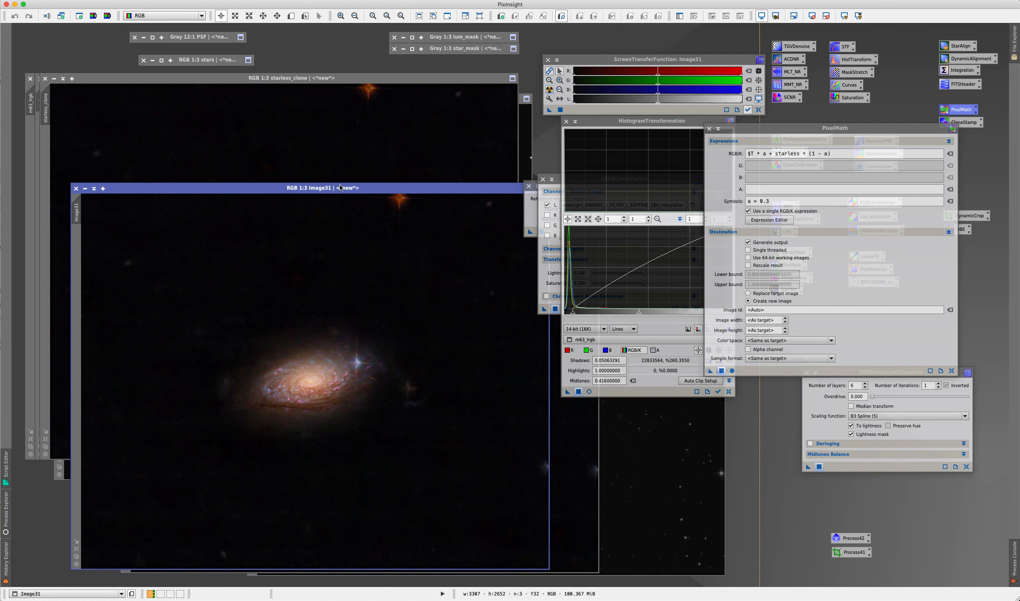
pyautogui.click(76, 188)
# - Align the 0.7 blend over the 0.5 blend to compare them, and shift it away again
pyautogui.click(567, 478)
pyautogui.moveTo(351, 191); pyautogui.dragTo(302, 187)
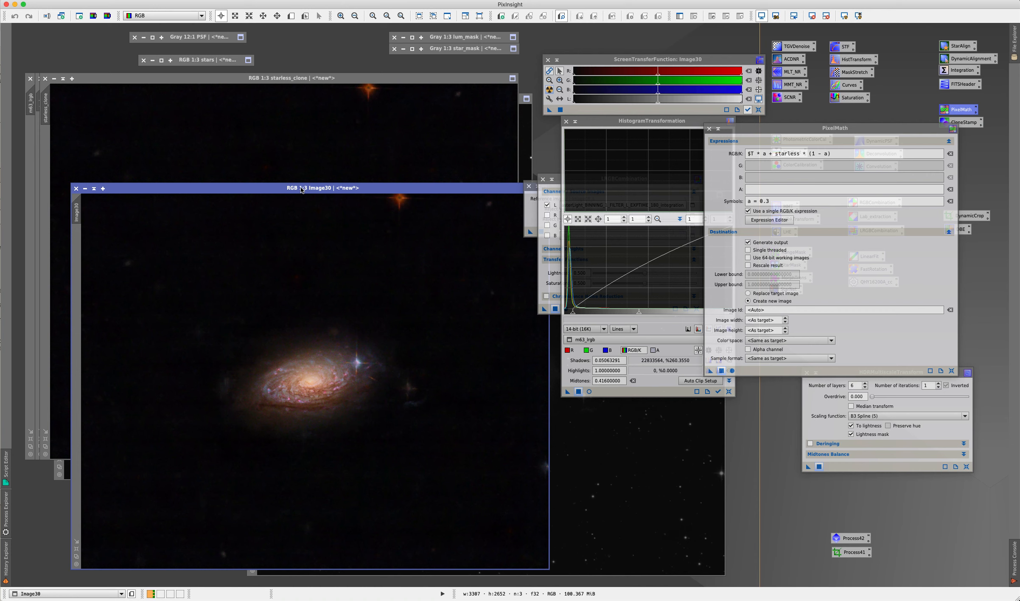
pyautogui.moveTo(302, 190); pyautogui.dragTo(308, 154)
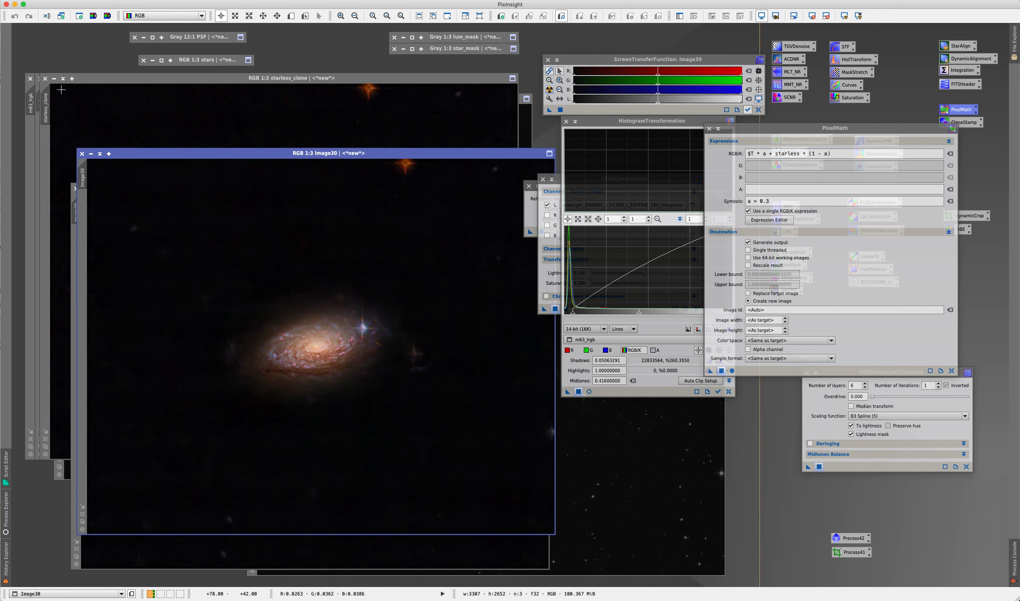
# - Close starless_clone and the 0.5 blend without saving, keeping the 0.7 blend open
pyautogui.click(102, 114)
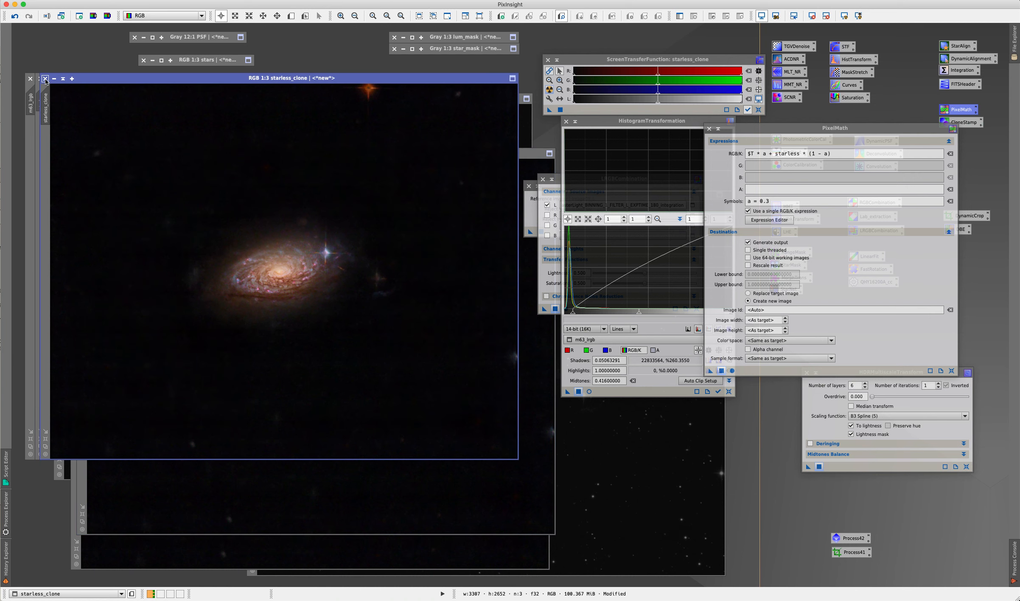
pyautogui.press('super+w')
pyautogui.press('Tab')
pyautogui.press('space')
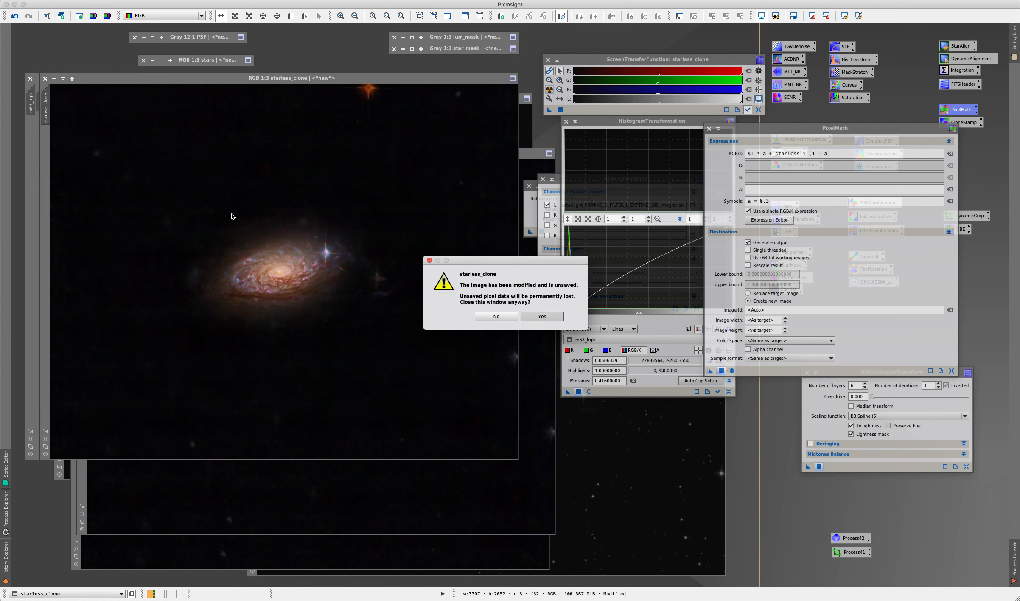
pyautogui.click(74, 236)
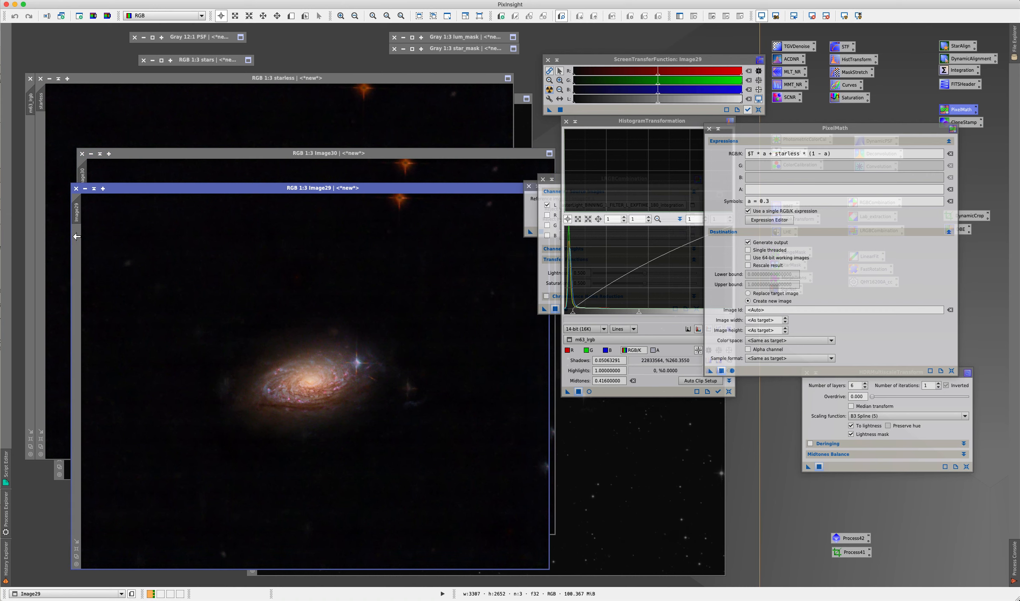
pyautogui.click(76, 189)
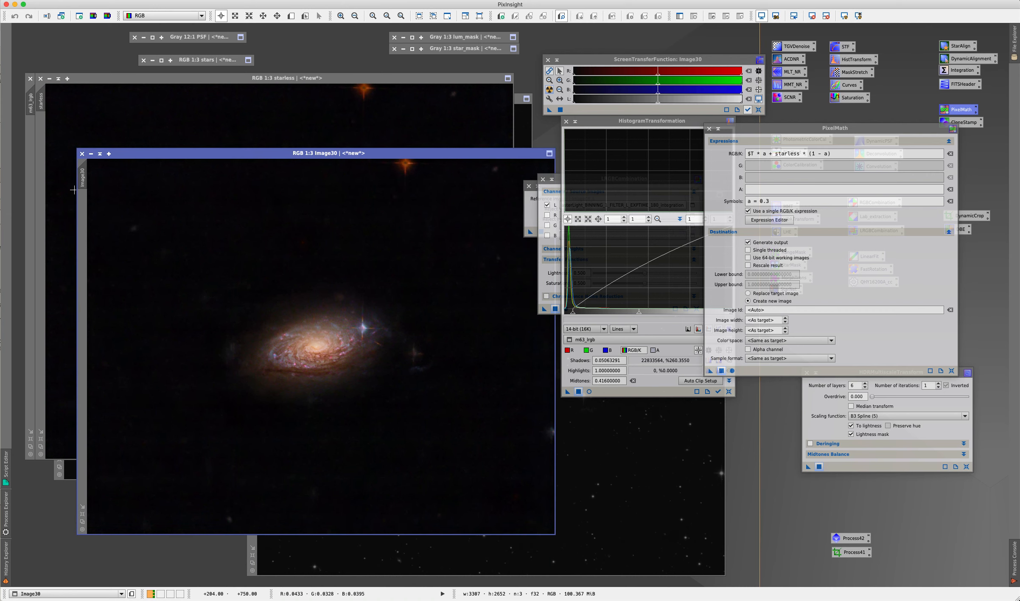
# - Align the starless image exactly over the 0.7 blend and switch repeatedly between the two to compare them
pyautogui.click(65, 112)
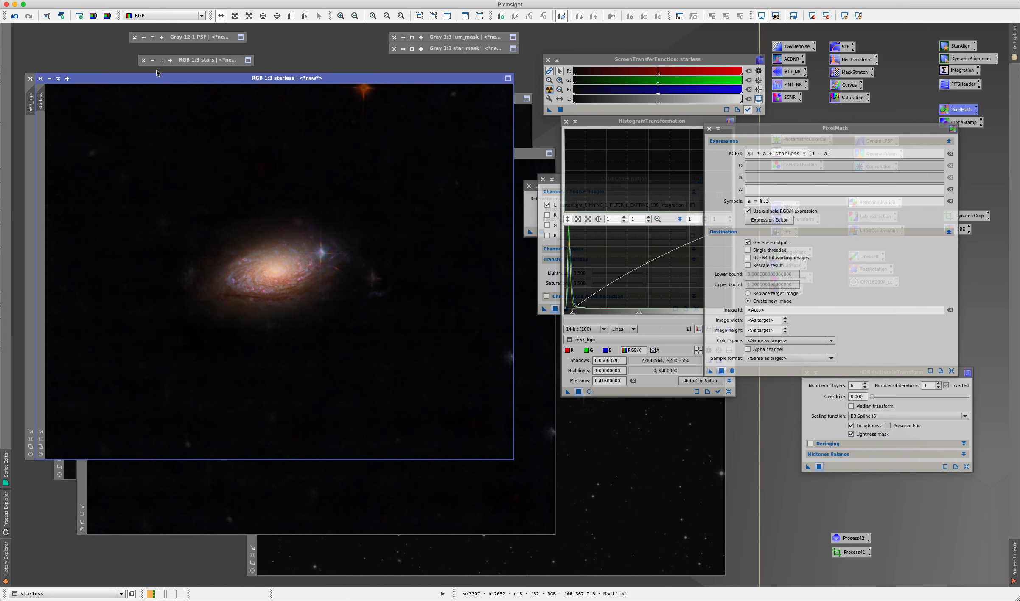
pyautogui.moveTo(156, 79); pyautogui.dragTo(200, 156)
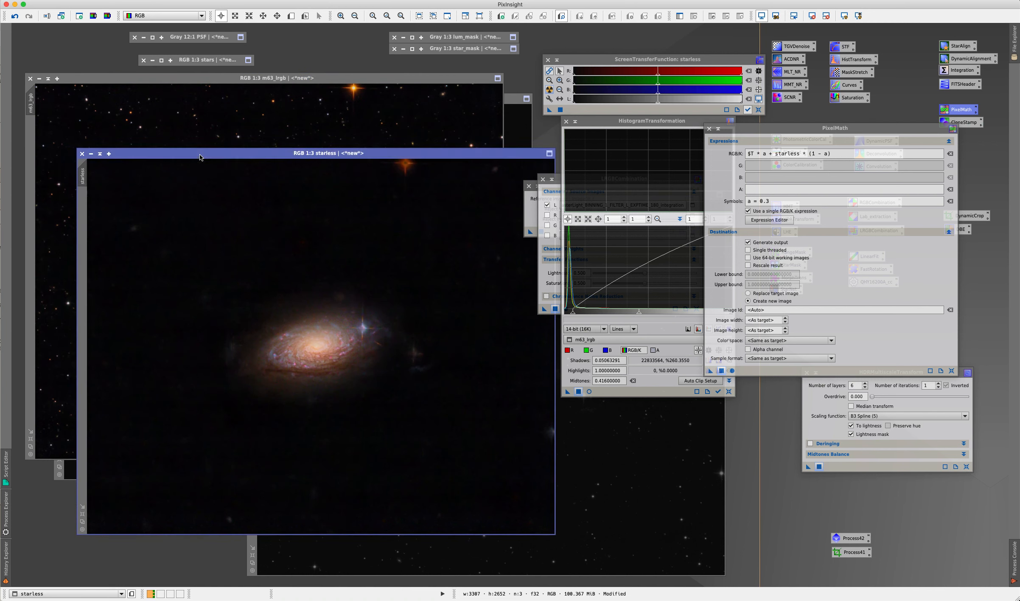
pyautogui.press('super+Page_Up')
pyautogui.press('super+Page_Up')
pyautogui.press('super+Page_Up')
pyautogui.press('super+Page_Up')
pyautogui.press('super+Page_Up')
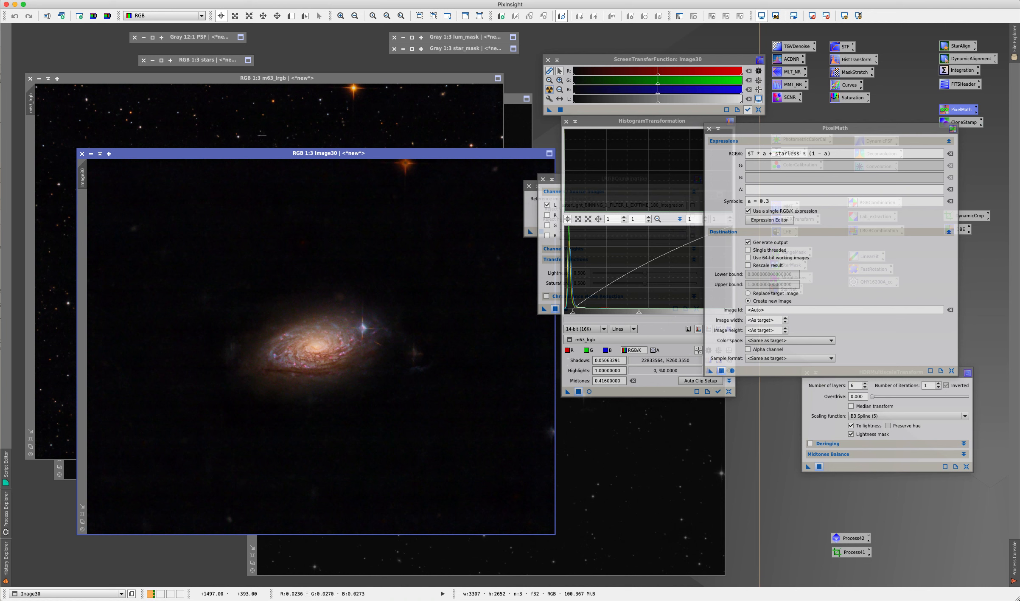
# - Use PixelMath on the 0.7 blend with the expression stars + $T to create a recombined new image
pyautogui.click(786, 155)
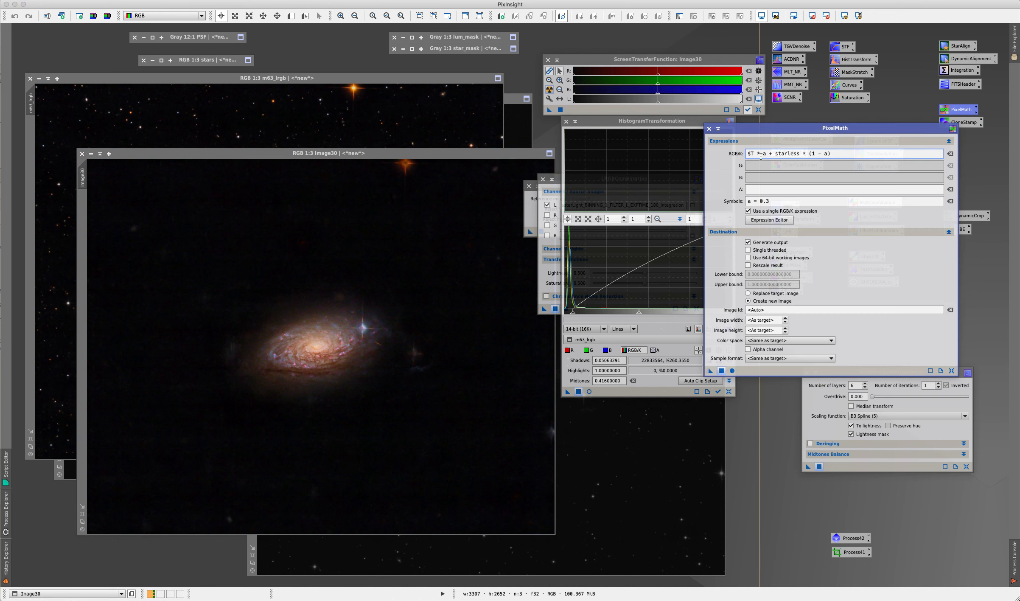
pyautogui.tripleClick(774, 154)
pyautogui.write('stars + $T')
pyautogui.click(348, 287)
pyautogui.moveTo(711, 371); pyautogui.dragTo(353, 303)
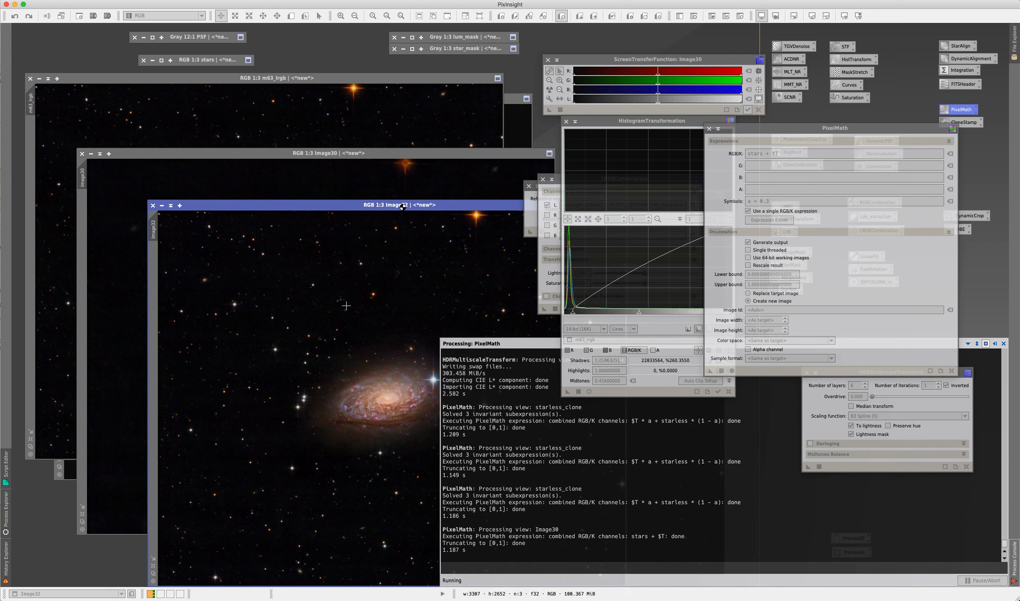